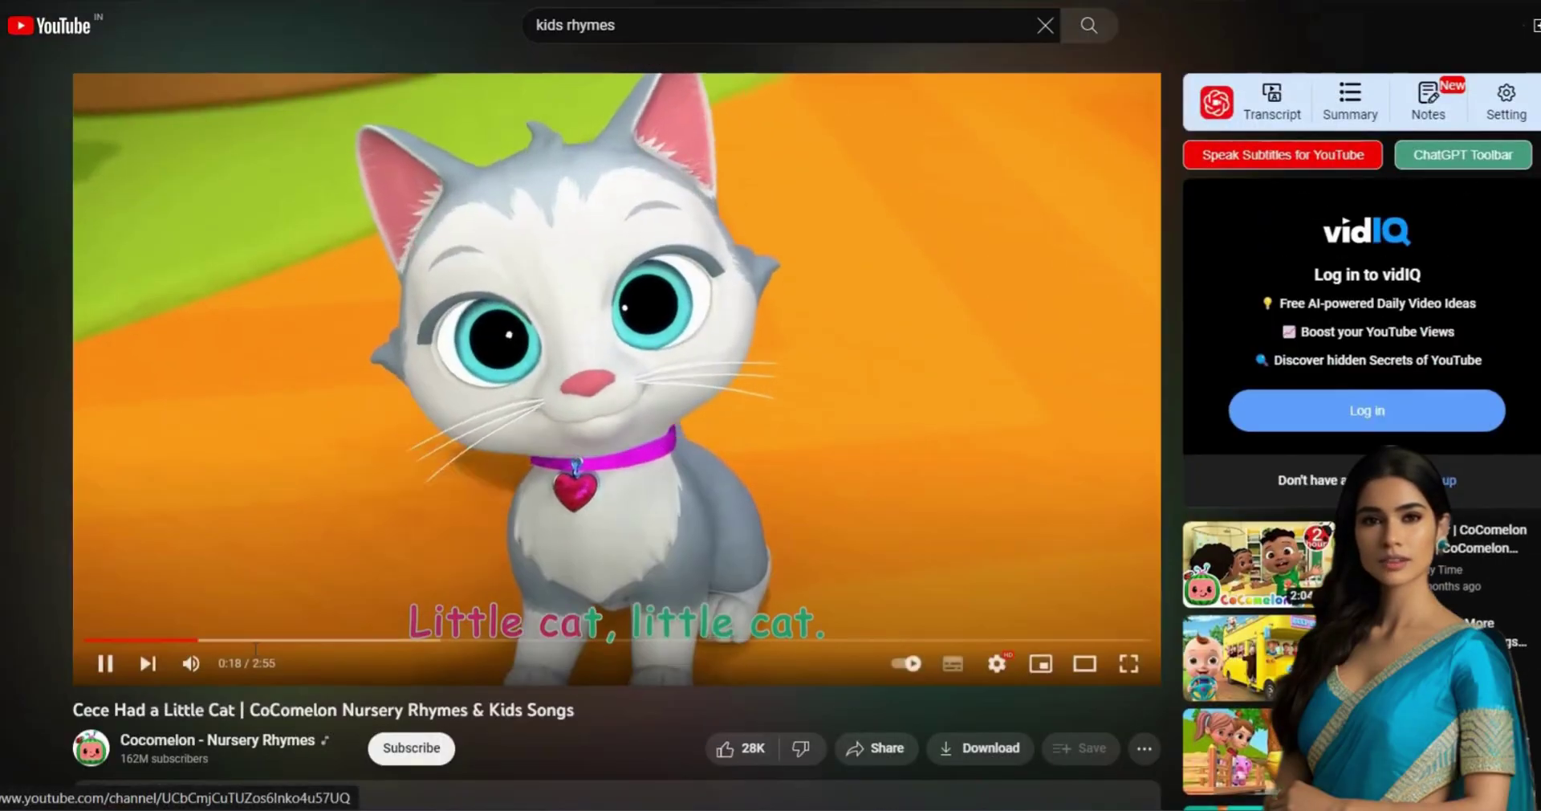
- Expand the Cece Had a Little Cat video description to reveal its views and upload details
scroll(160, 723, "down", 2)
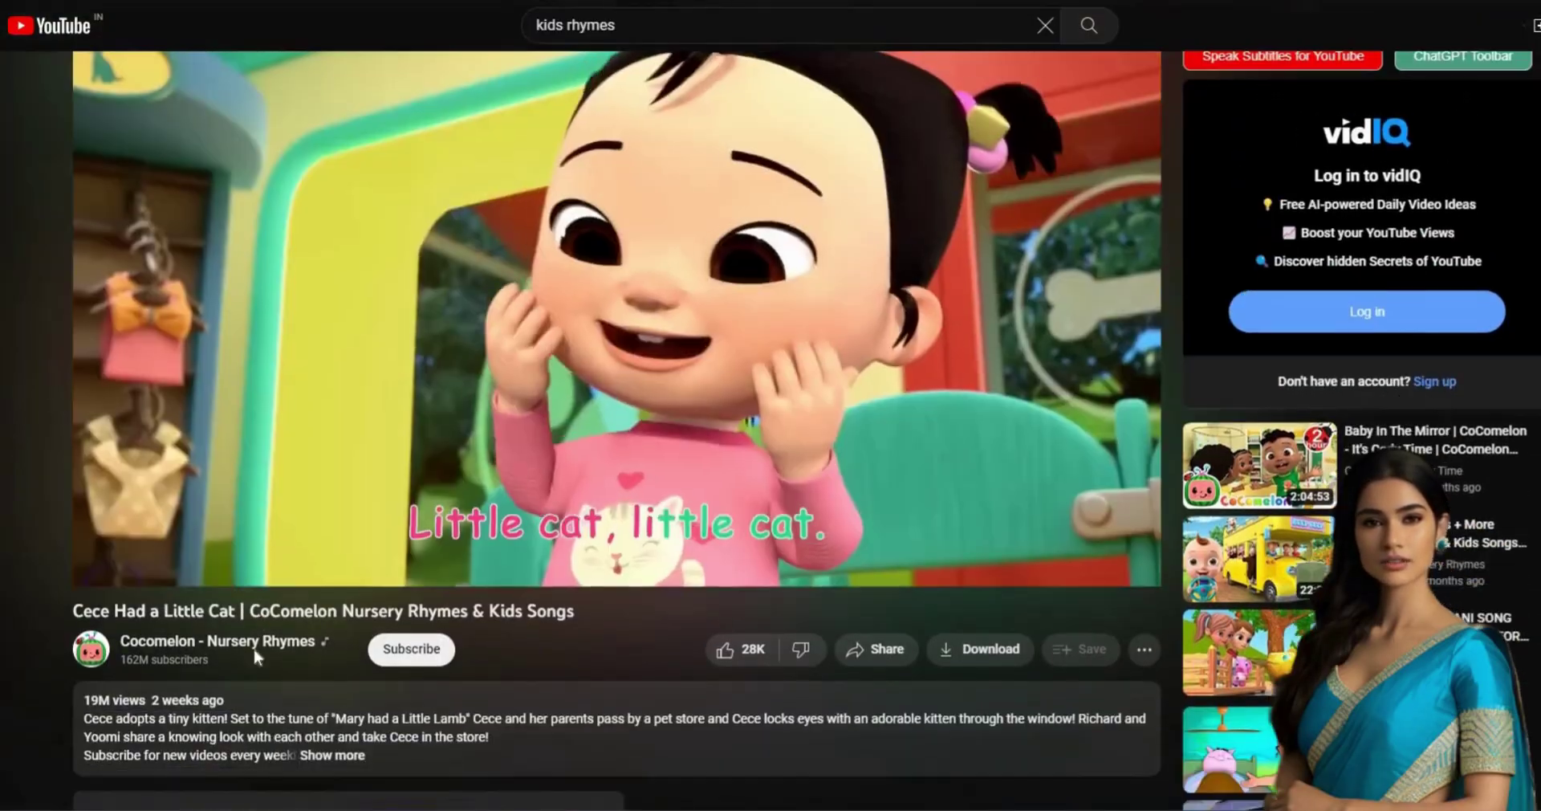
mouse_move(203, 674)
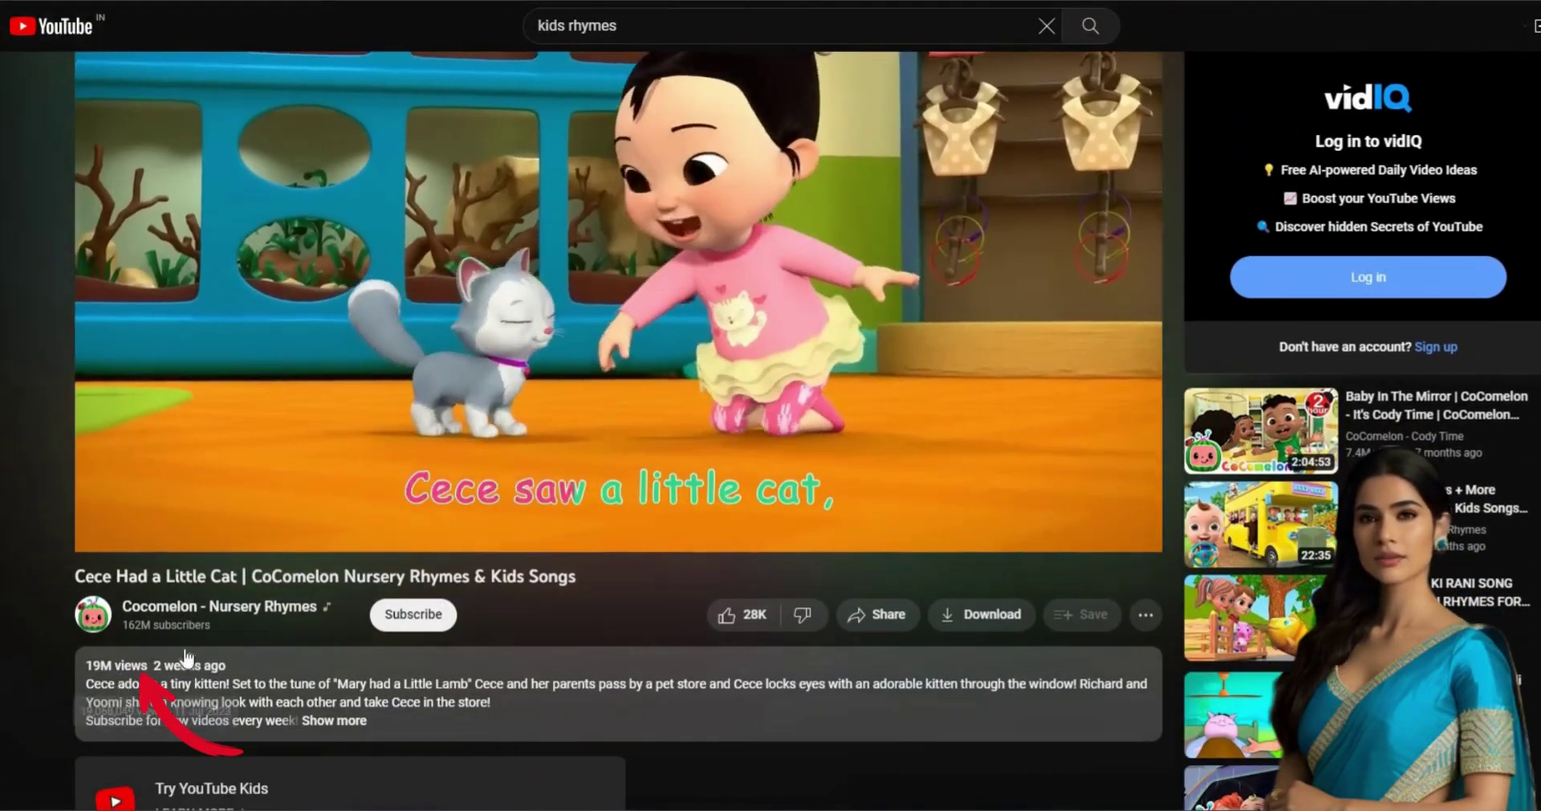
left_click(346, 736)
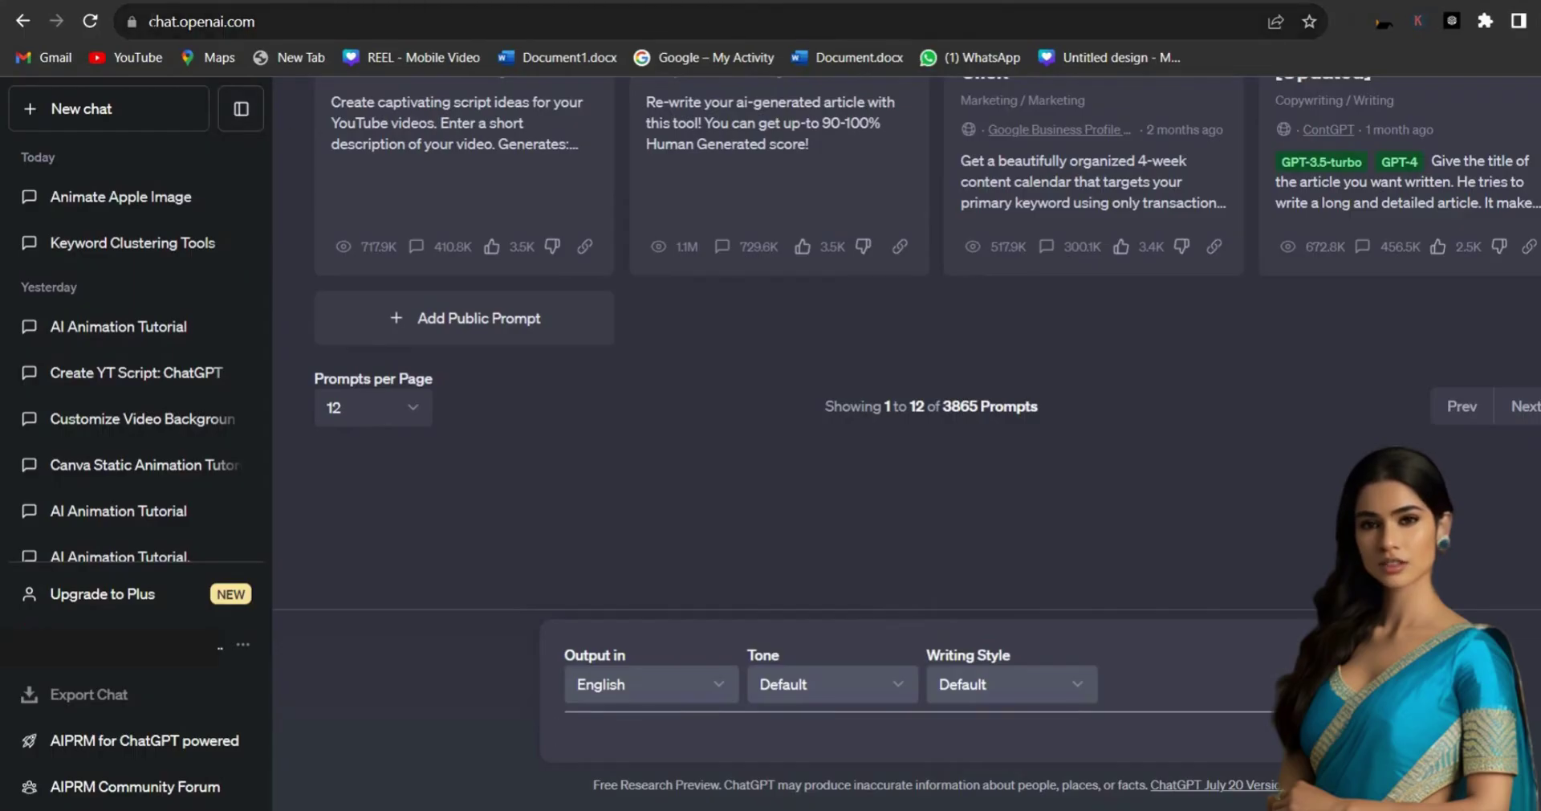
- Ask ChatGPT to 'Create a youtube video script for kids to learn fruits names'
key("ctrl+l")
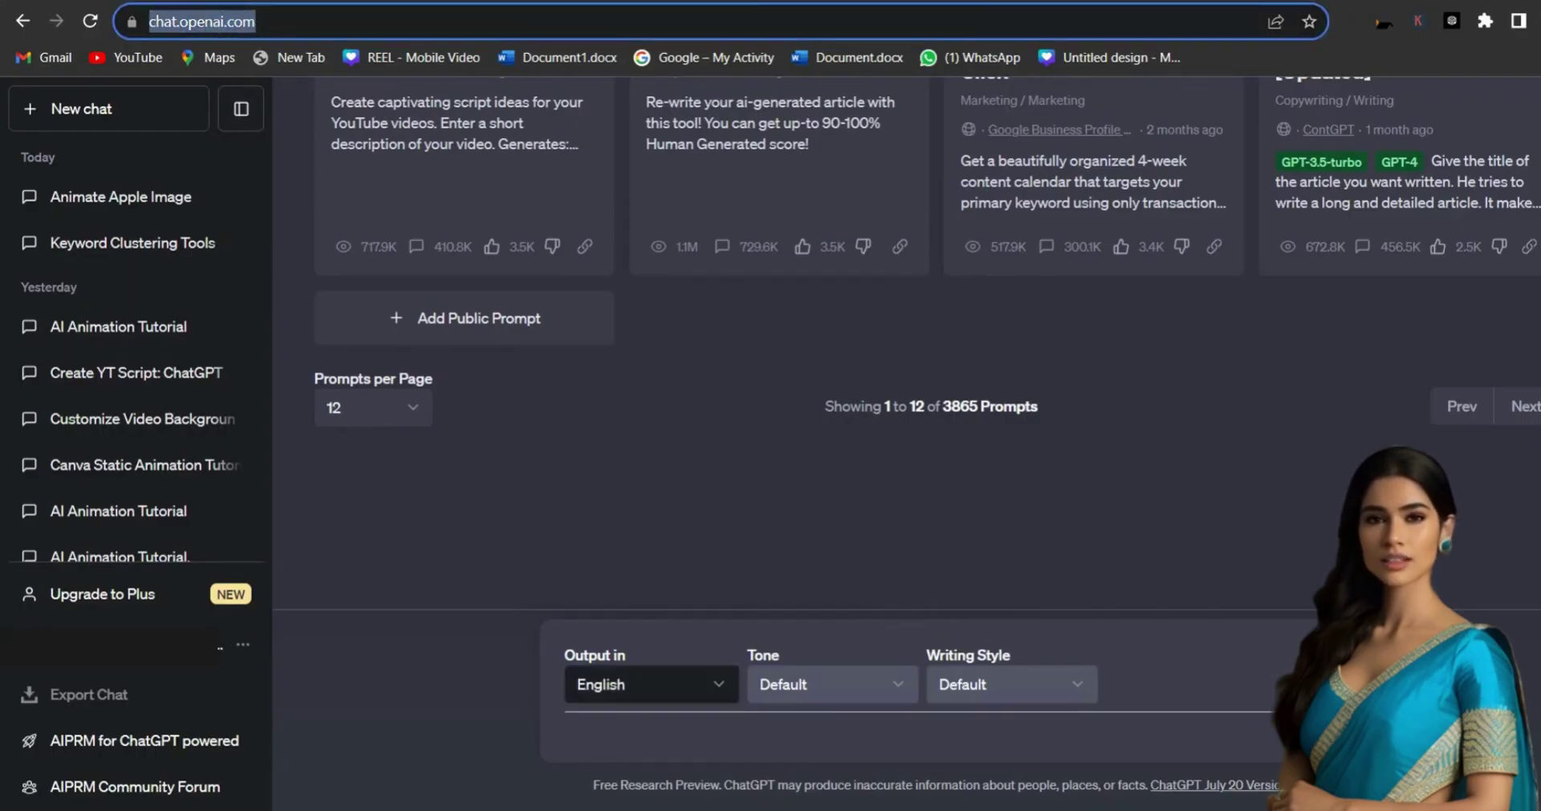
left_click(562, 732)
type("Create a youtube video script for kids to learn fruits names")
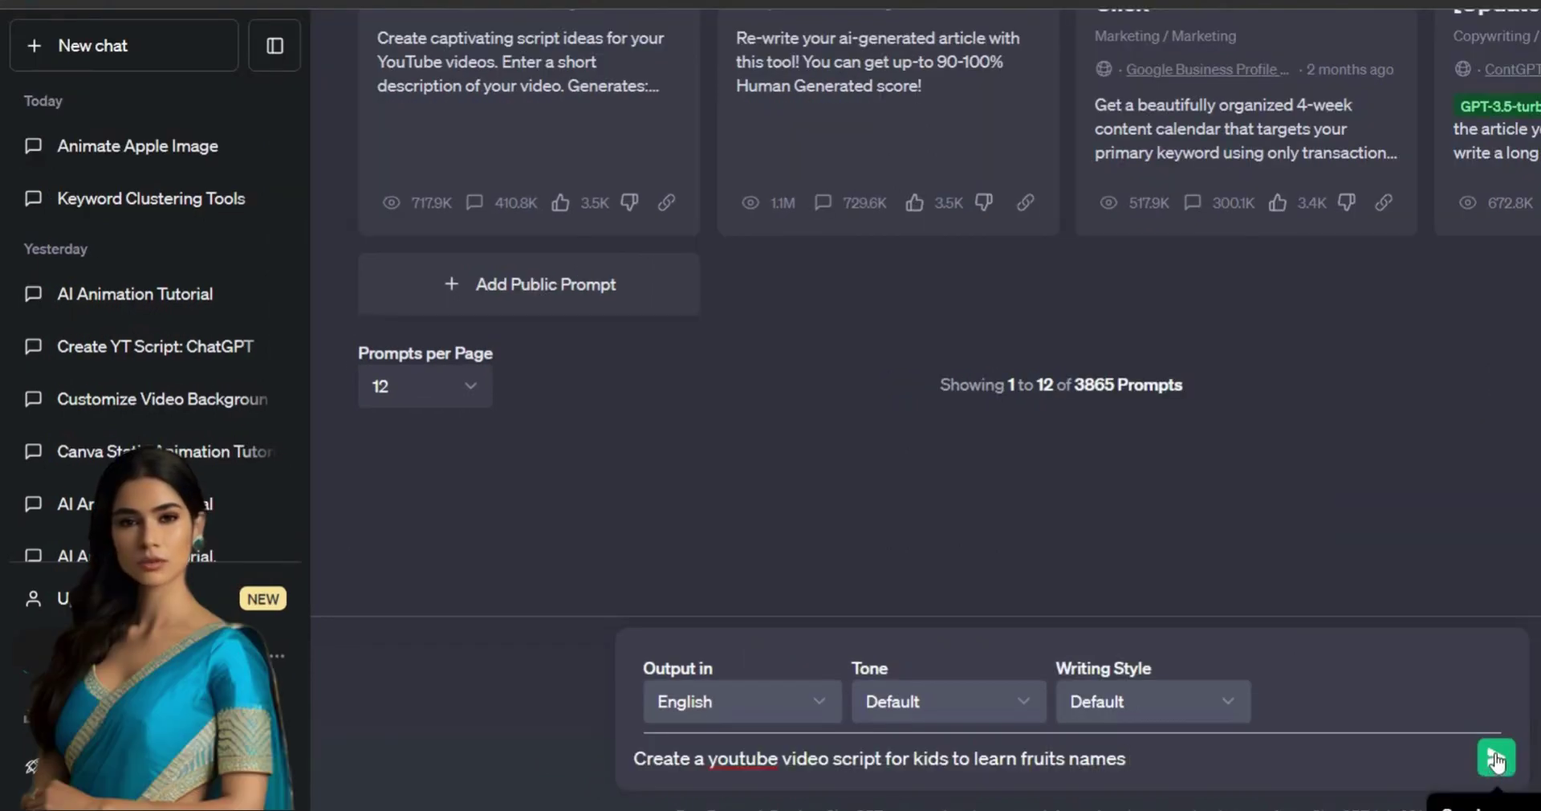
left_click(1495, 759)
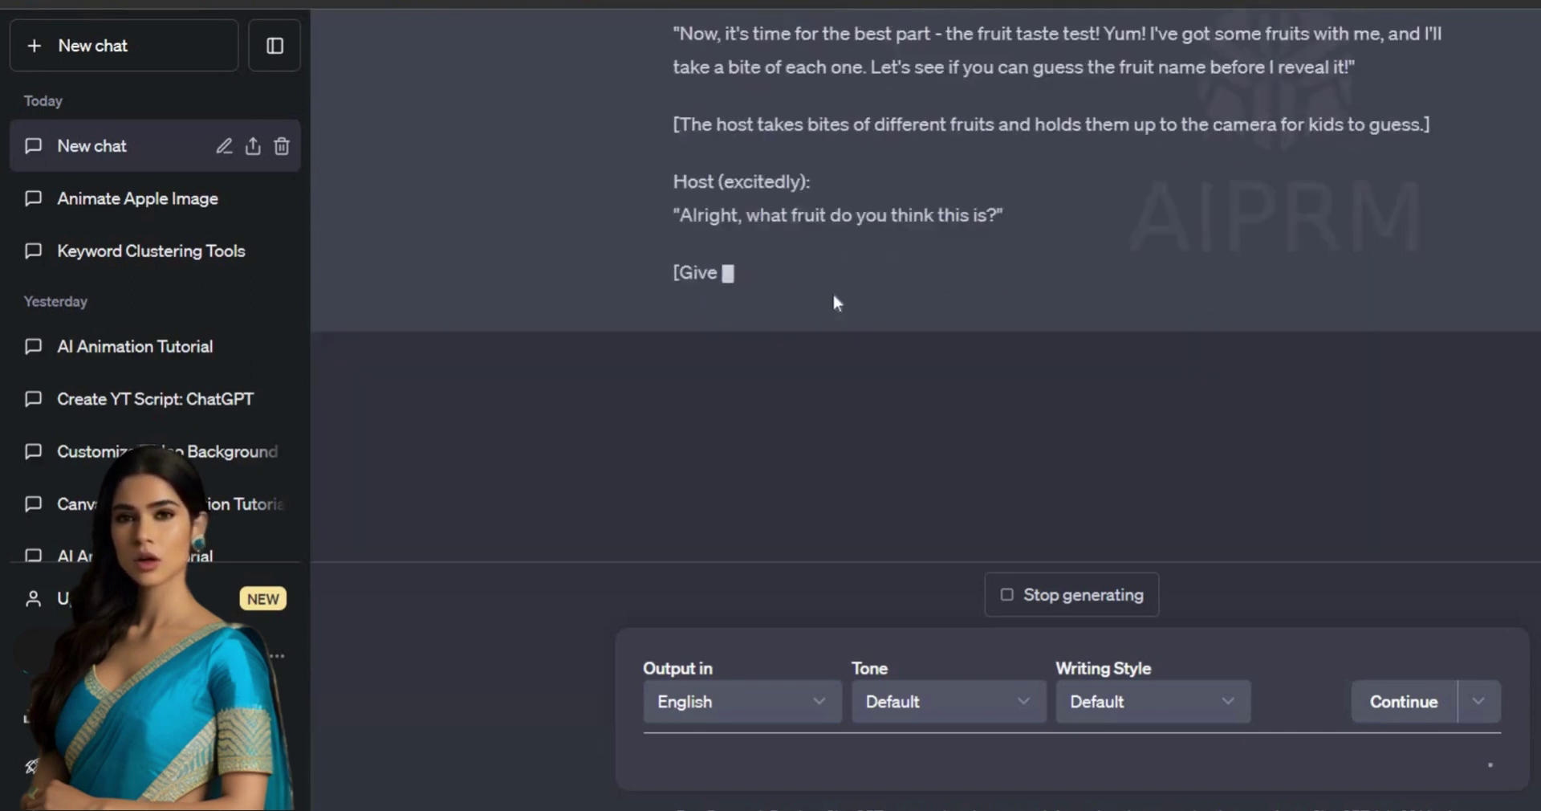
- Select the generated fruit-names script text, starting from the host's greeting
scroll(772, 287, "up", 20)
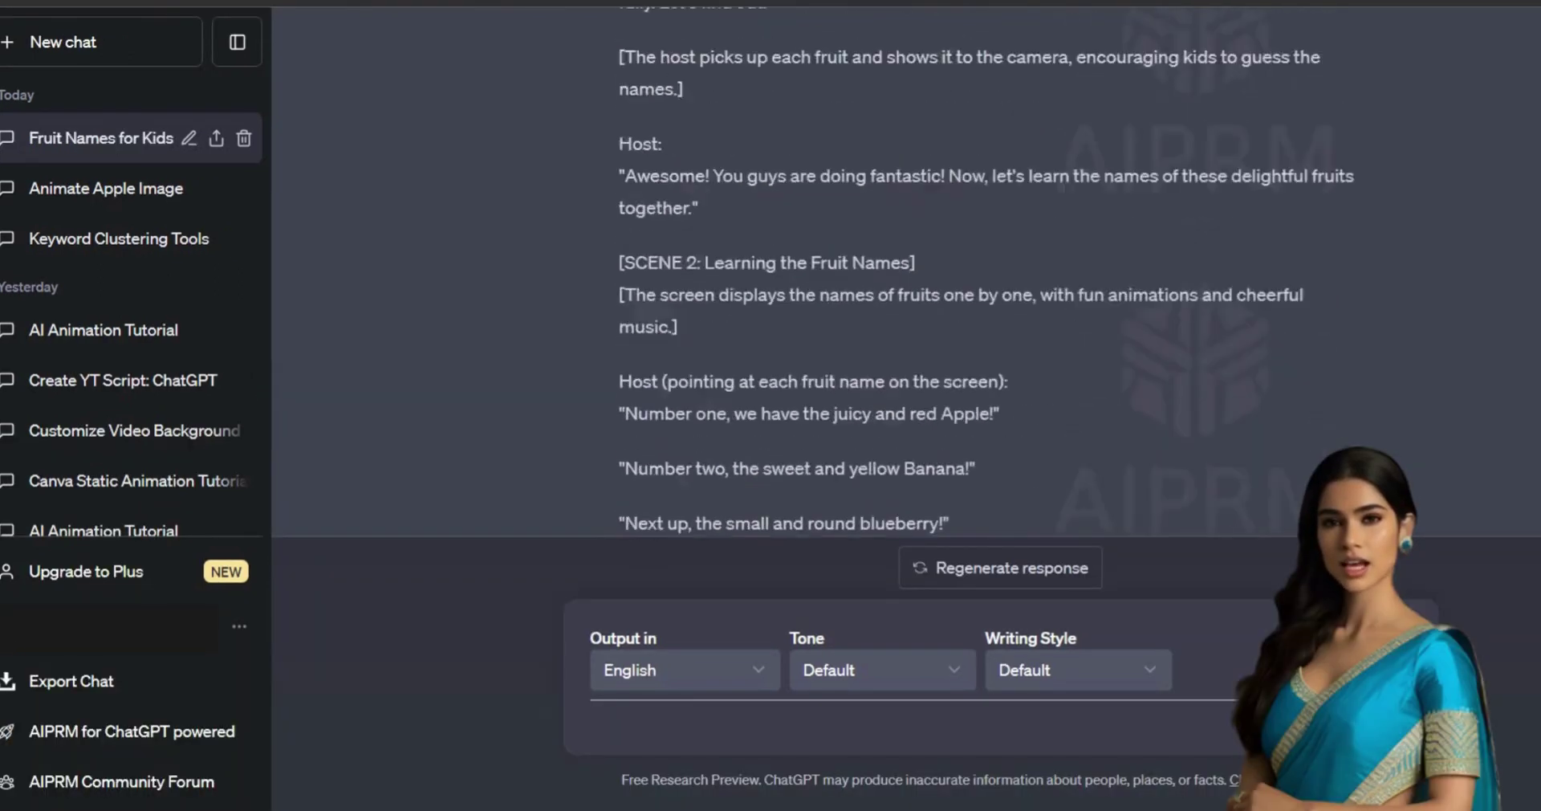
scroll(686, 304, "down", 2)
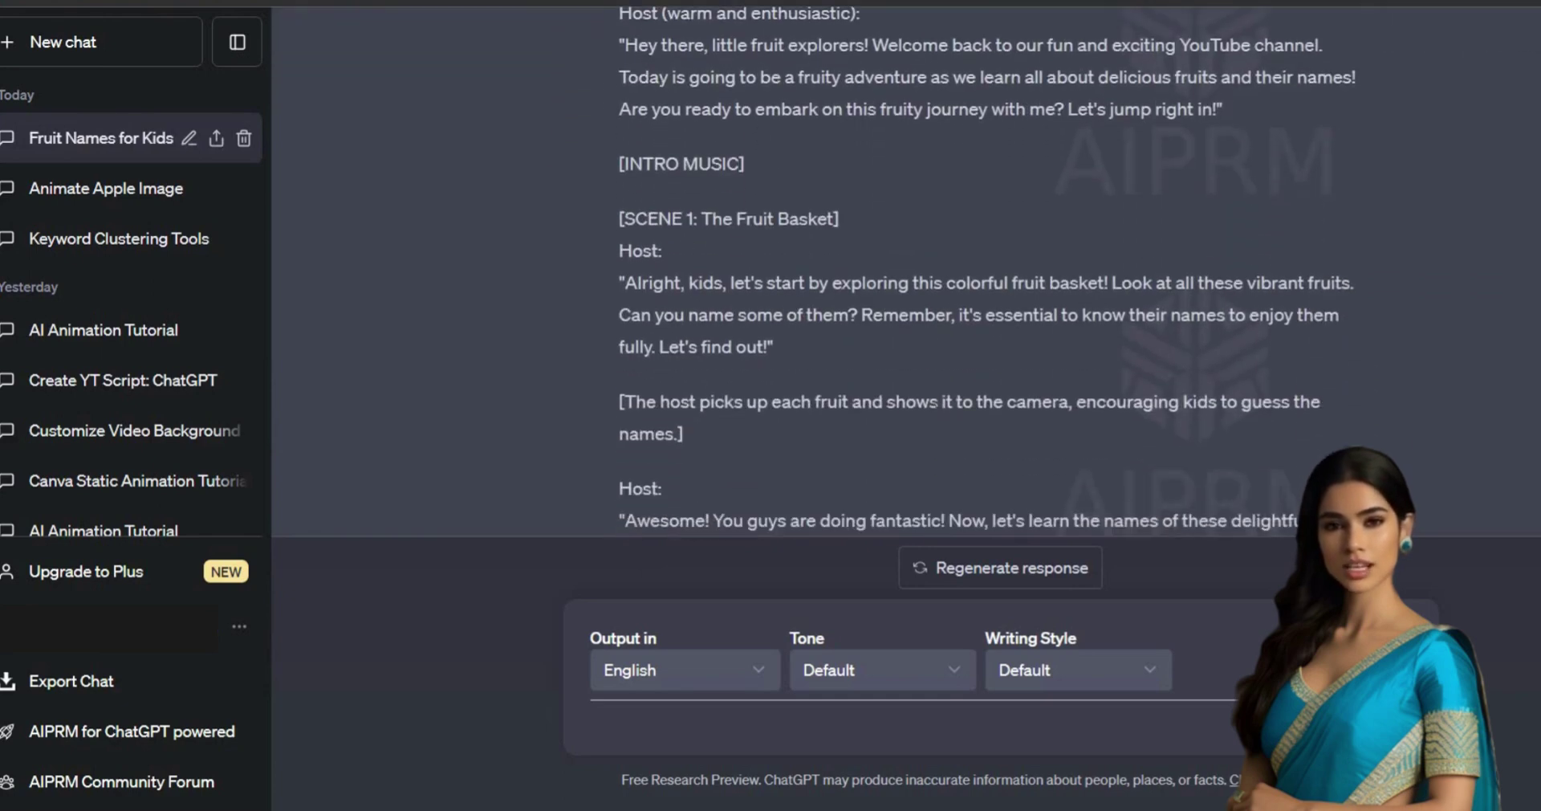
left_click(945, 453, "shift")
left_click_drag(1226, 555, 1154, 393)
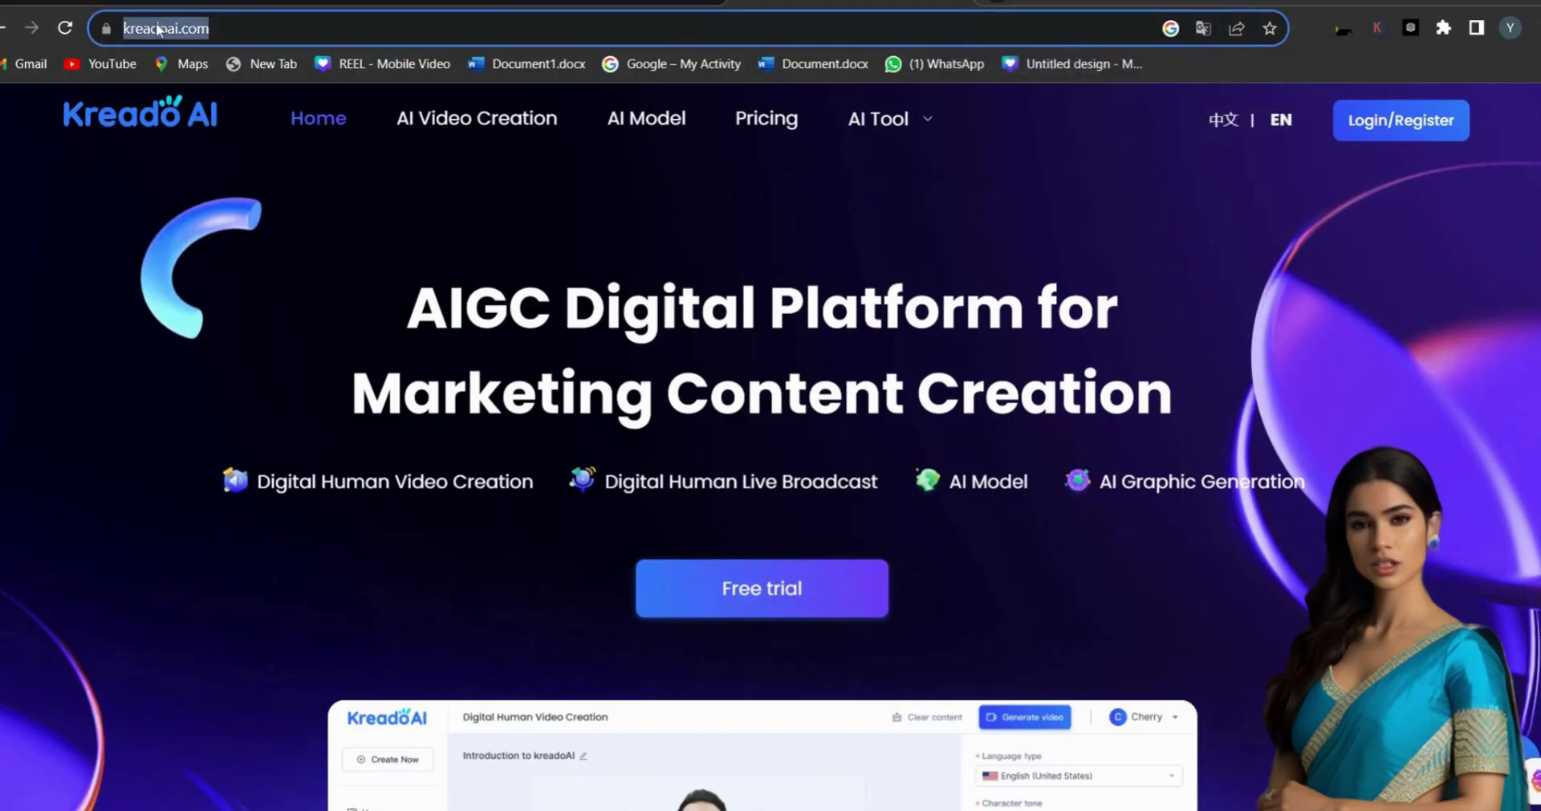
- Sign in to Kreado AI, open AI Text dubbing and paste the welcome paragraph as text content
left_click(1400, 123)
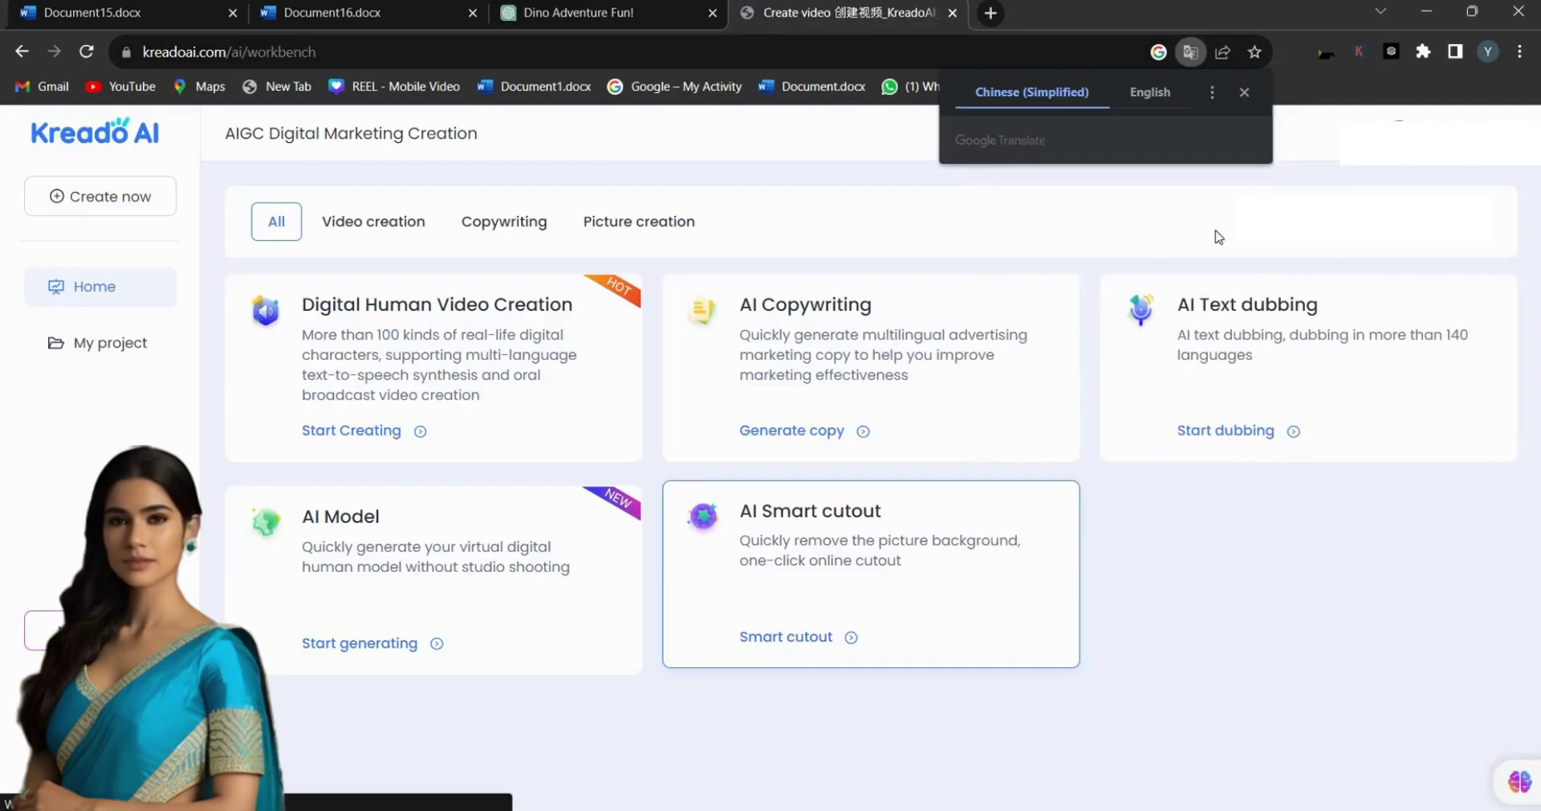
mouse_move(1399, 128)
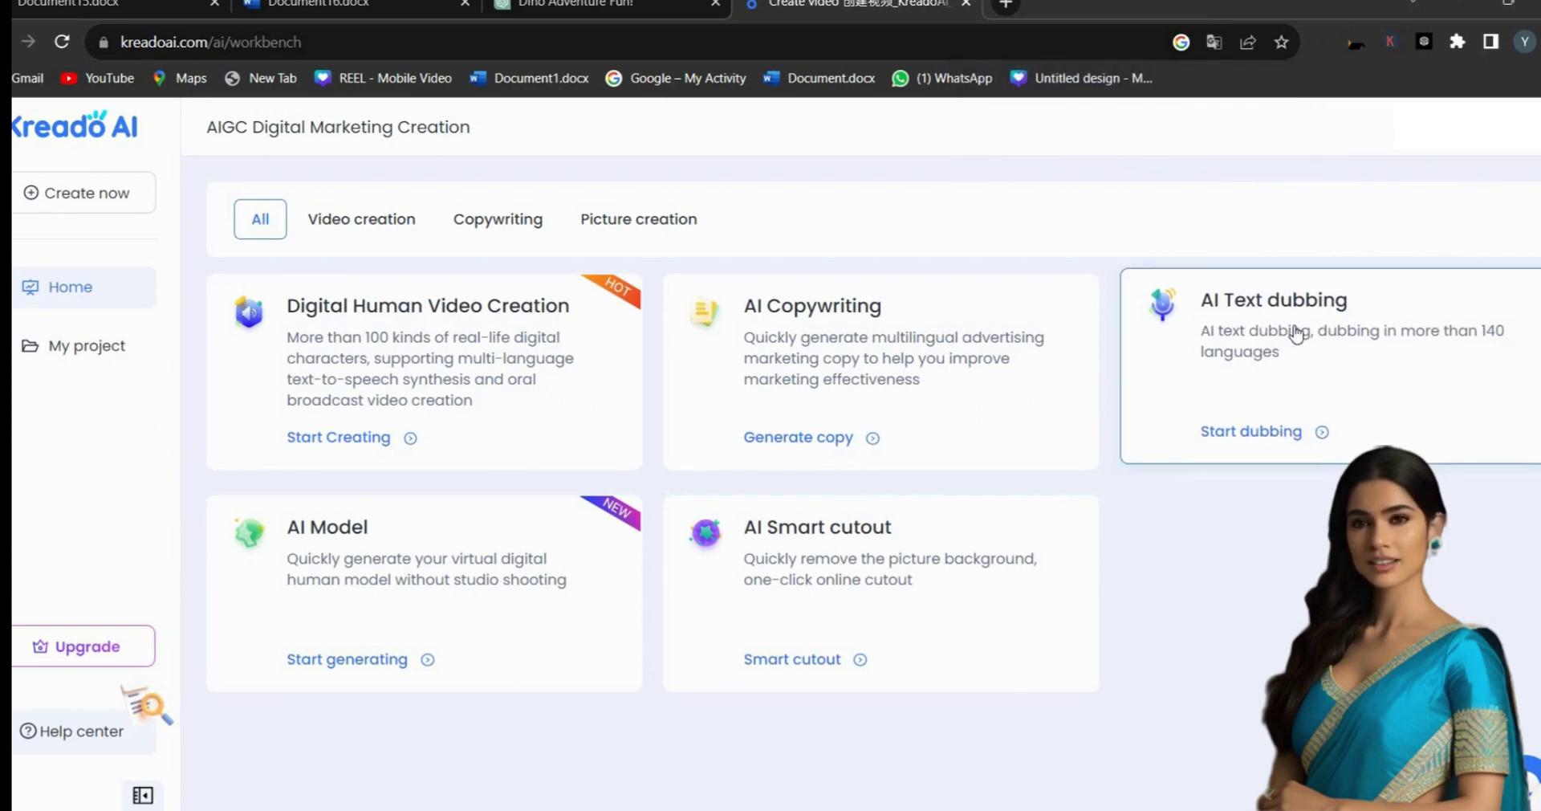
left_click(1298, 333)
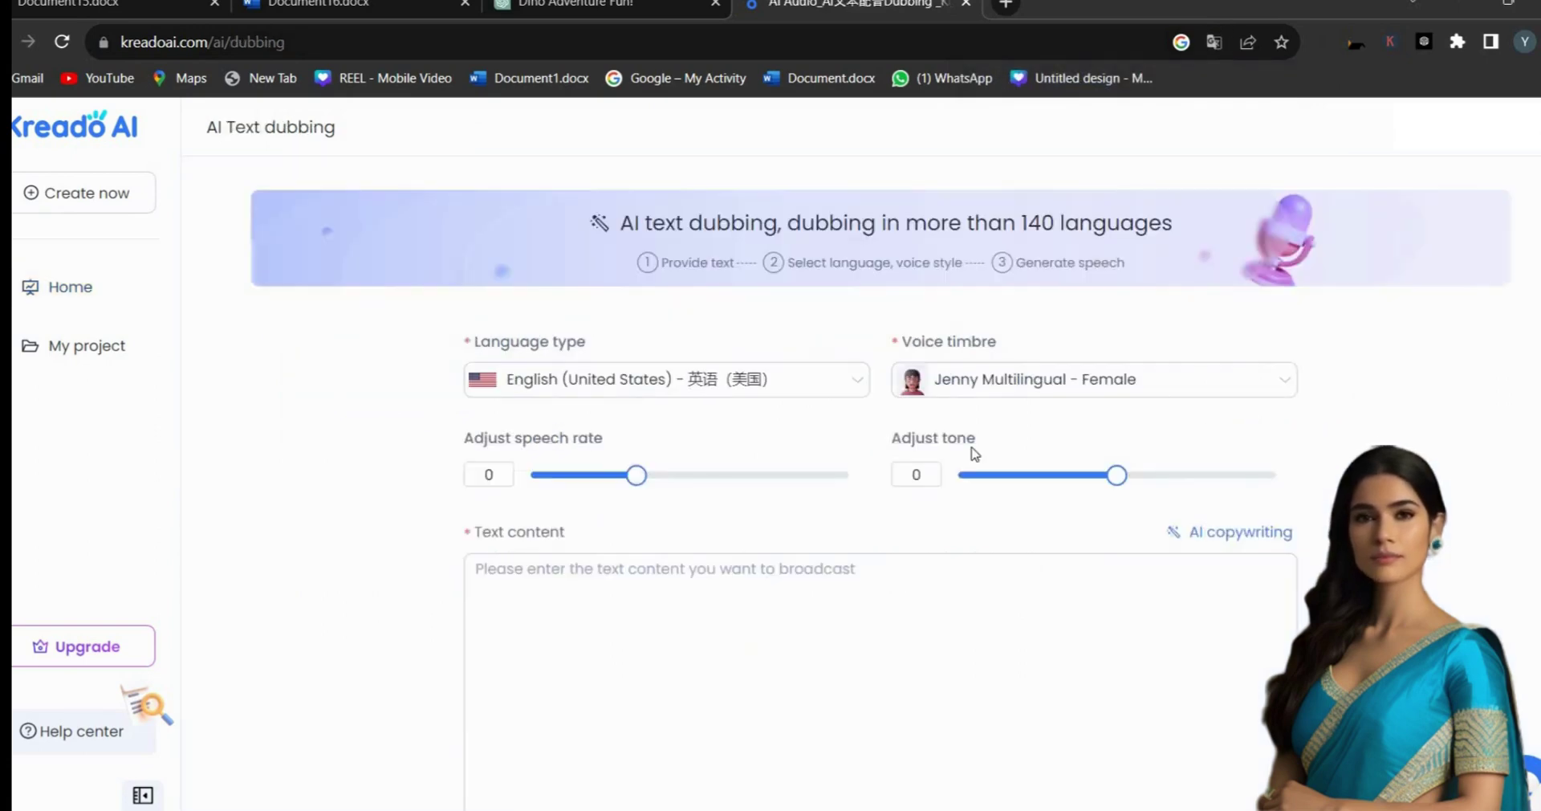
triple_click(525, 534)
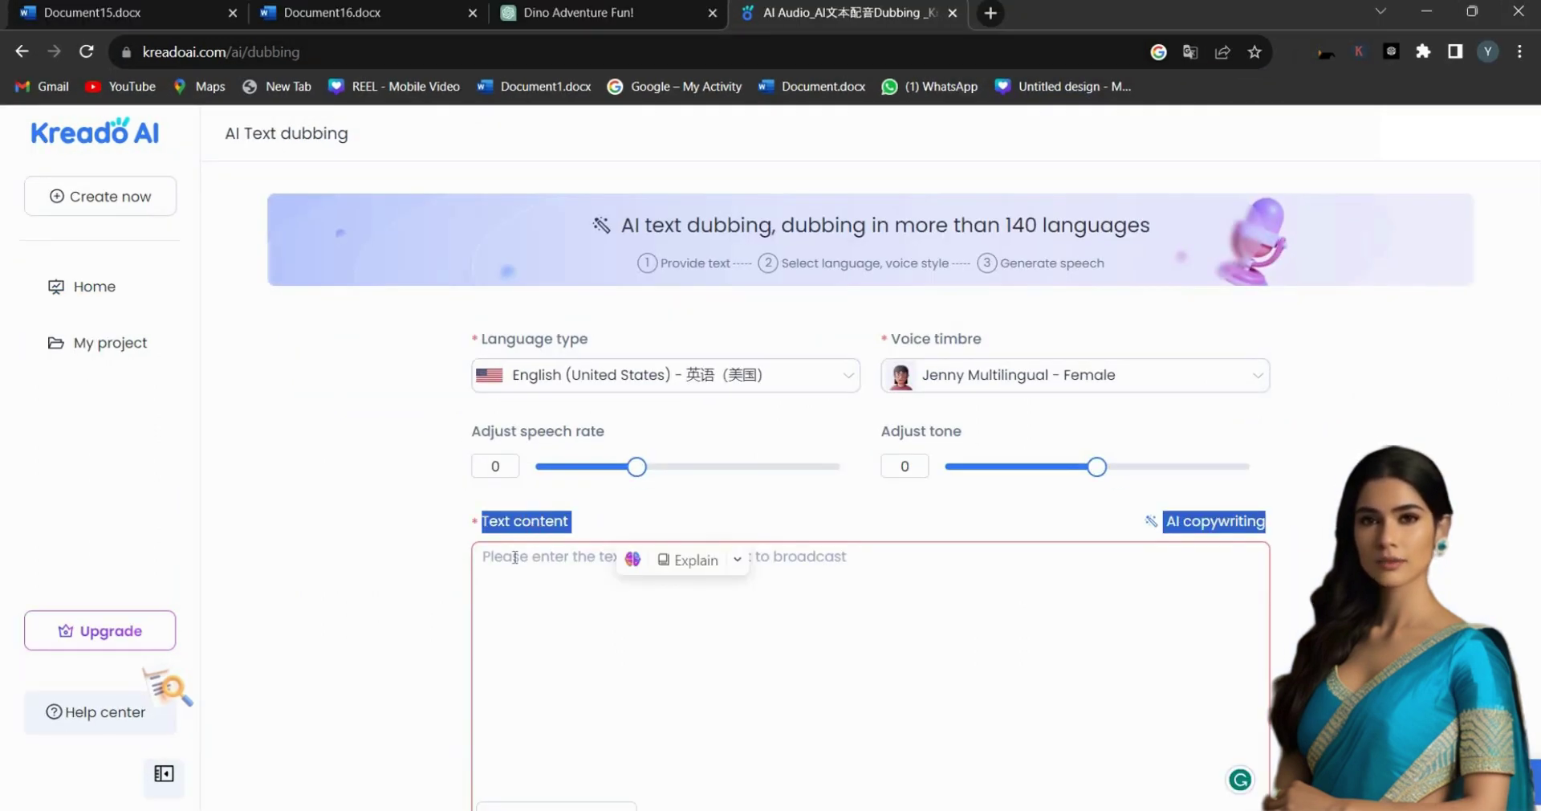
left_click(515, 557)
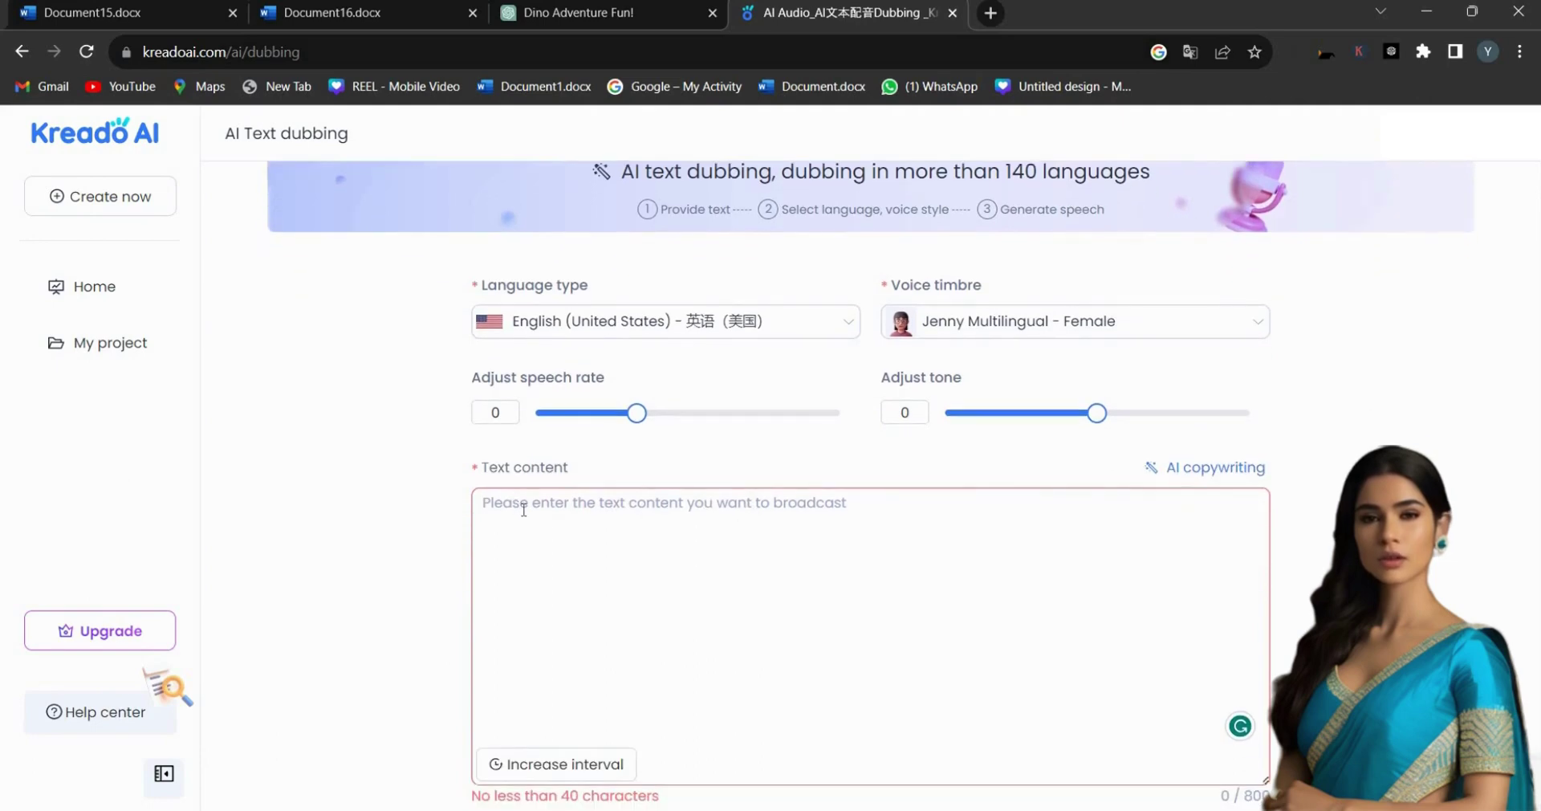
type("Hello, young learners! Welcome back to our fun-filled educational channel! Today is going to be an exciting day because we're going to learn about some delicious and colorful fruits. Are you ready? Let's dive right in!")
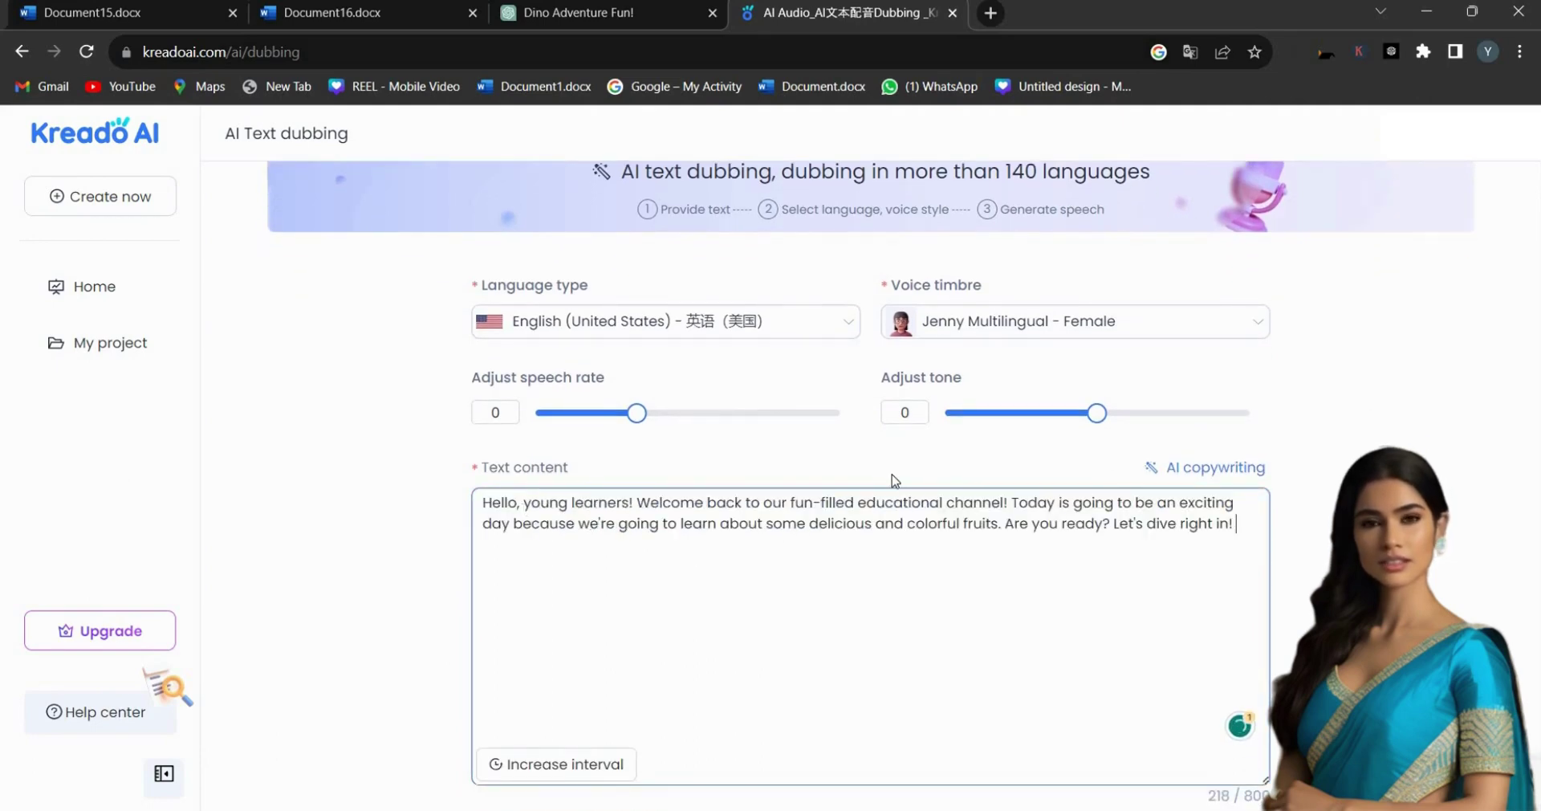
- Keep English (United States), choose the Amber female voice and generate the voiceover
triple_click(893, 480)
left_click(827, 329)
left_click(654, 395)
left_click(1043, 324)
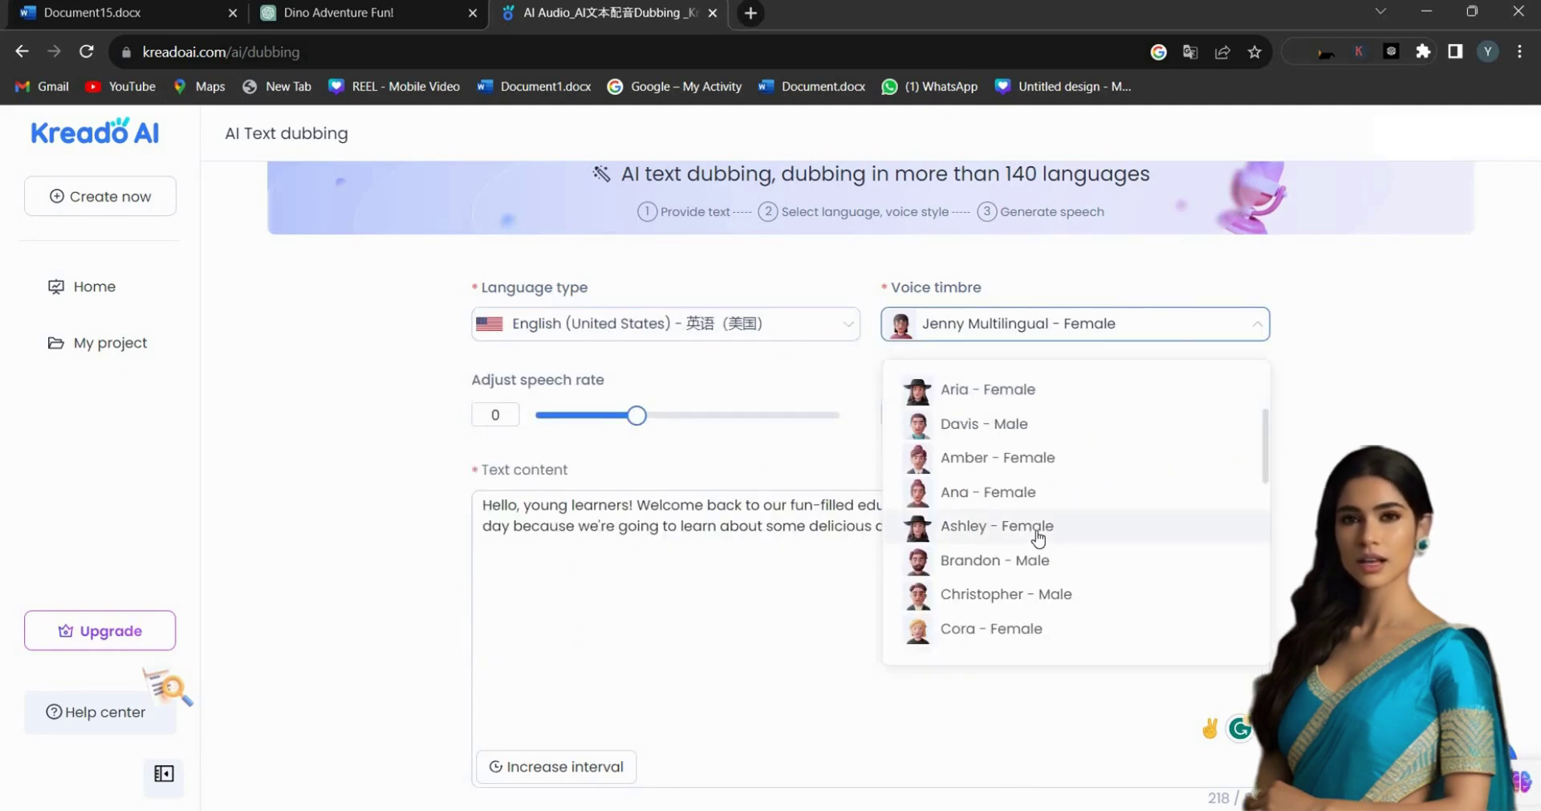
scroll(1036, 530, "down", 1)
scroll(1005, 418, "up", 1)
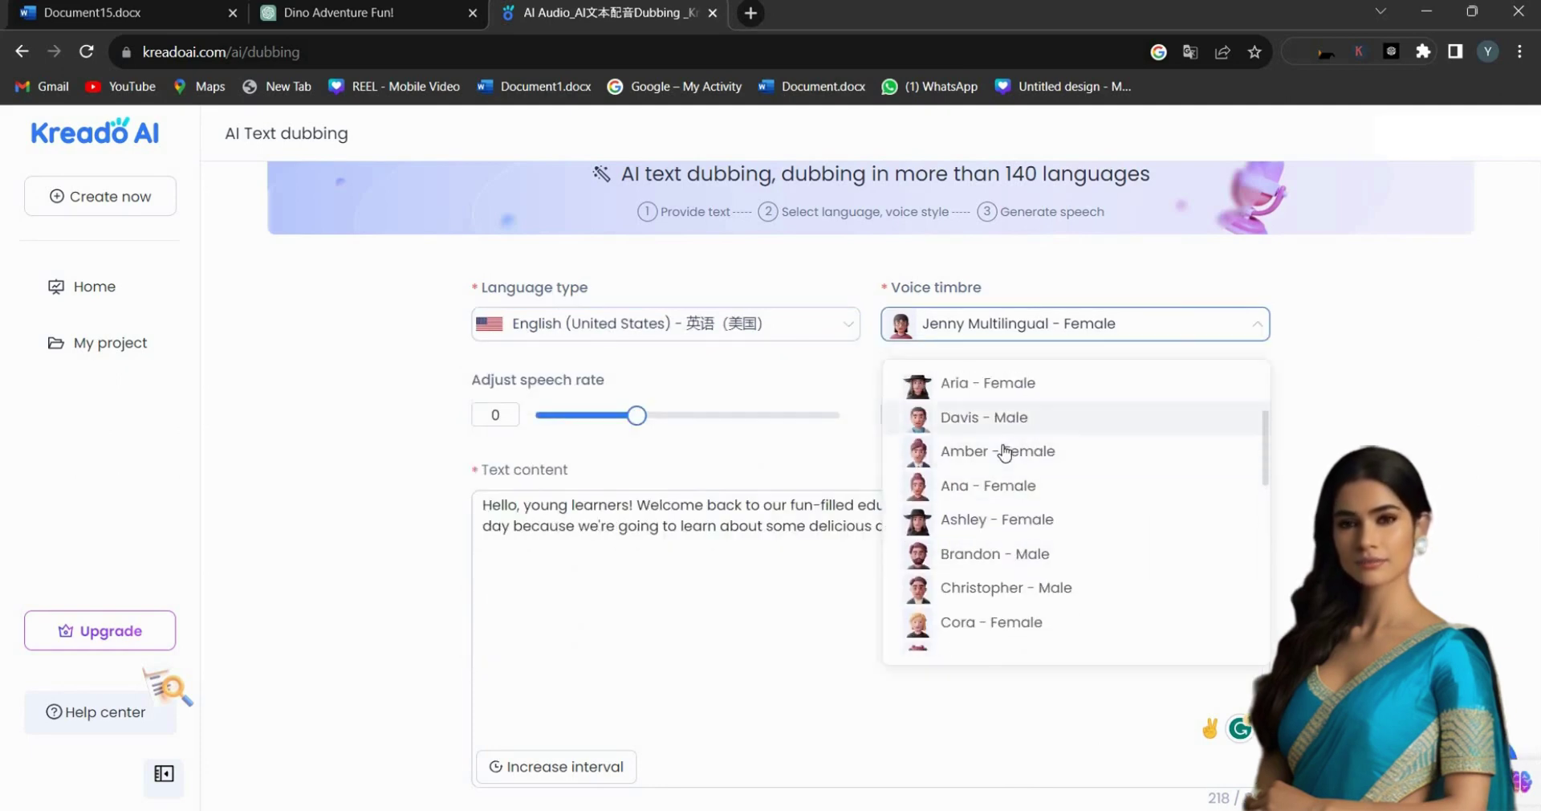
left_click(1005, 451)
scroll(1164, 602, "down", 1)
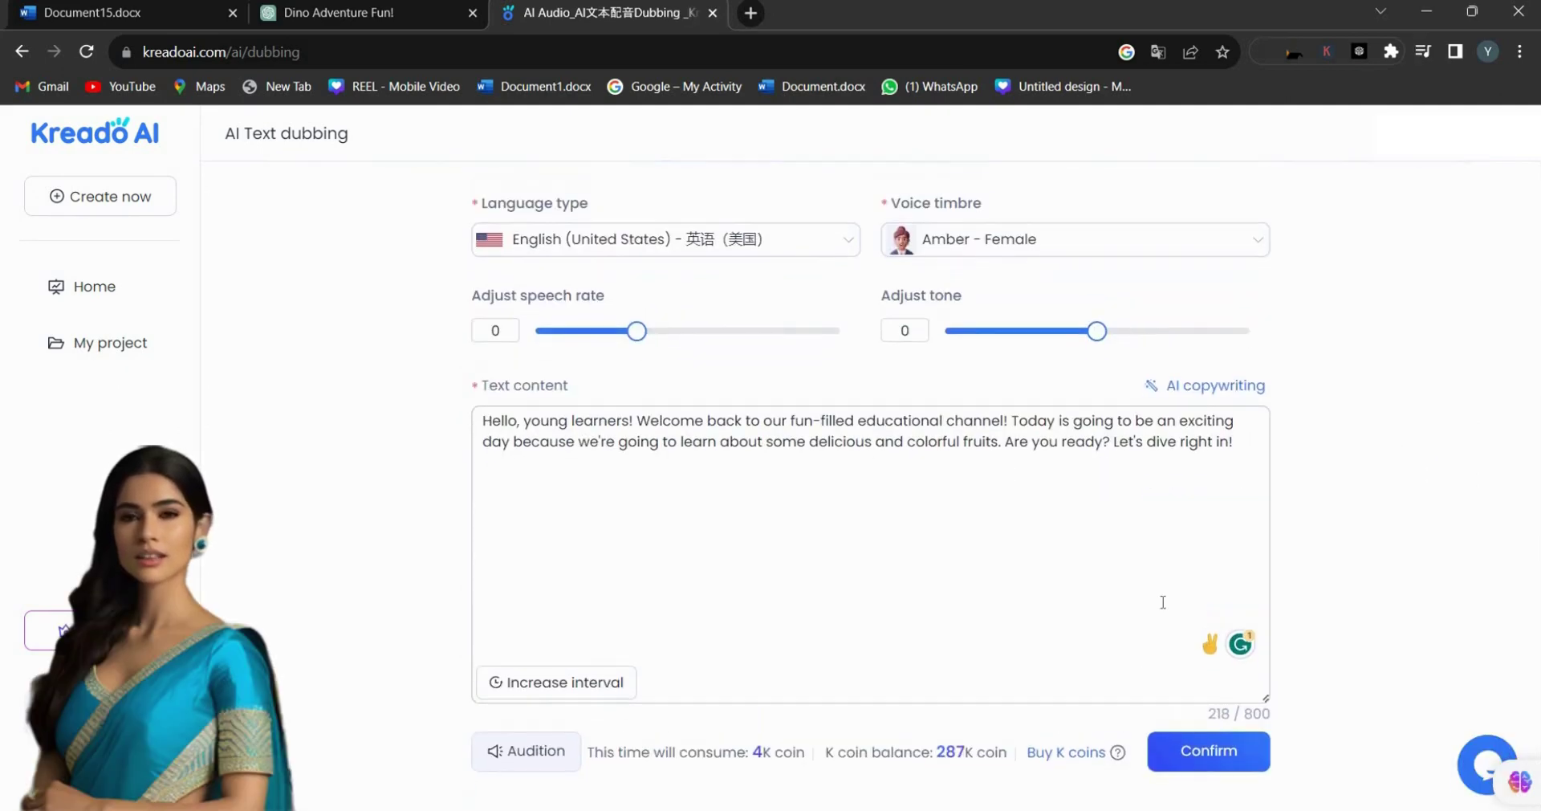
left_click(1210, 730)
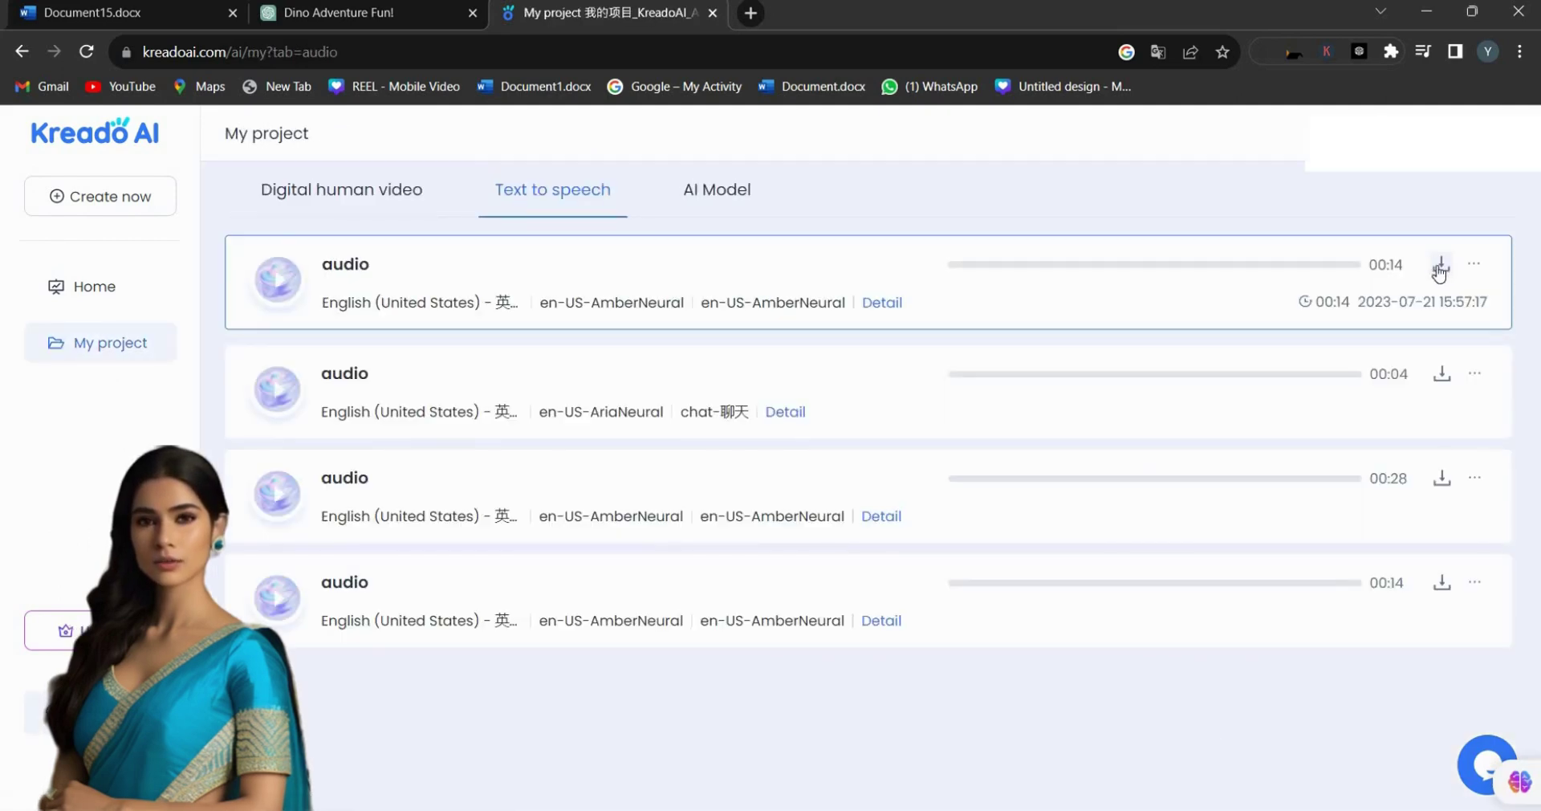
- Download the 14-second welcome voiceover and review language and voice for the apple narration
left_click(1439, 272)
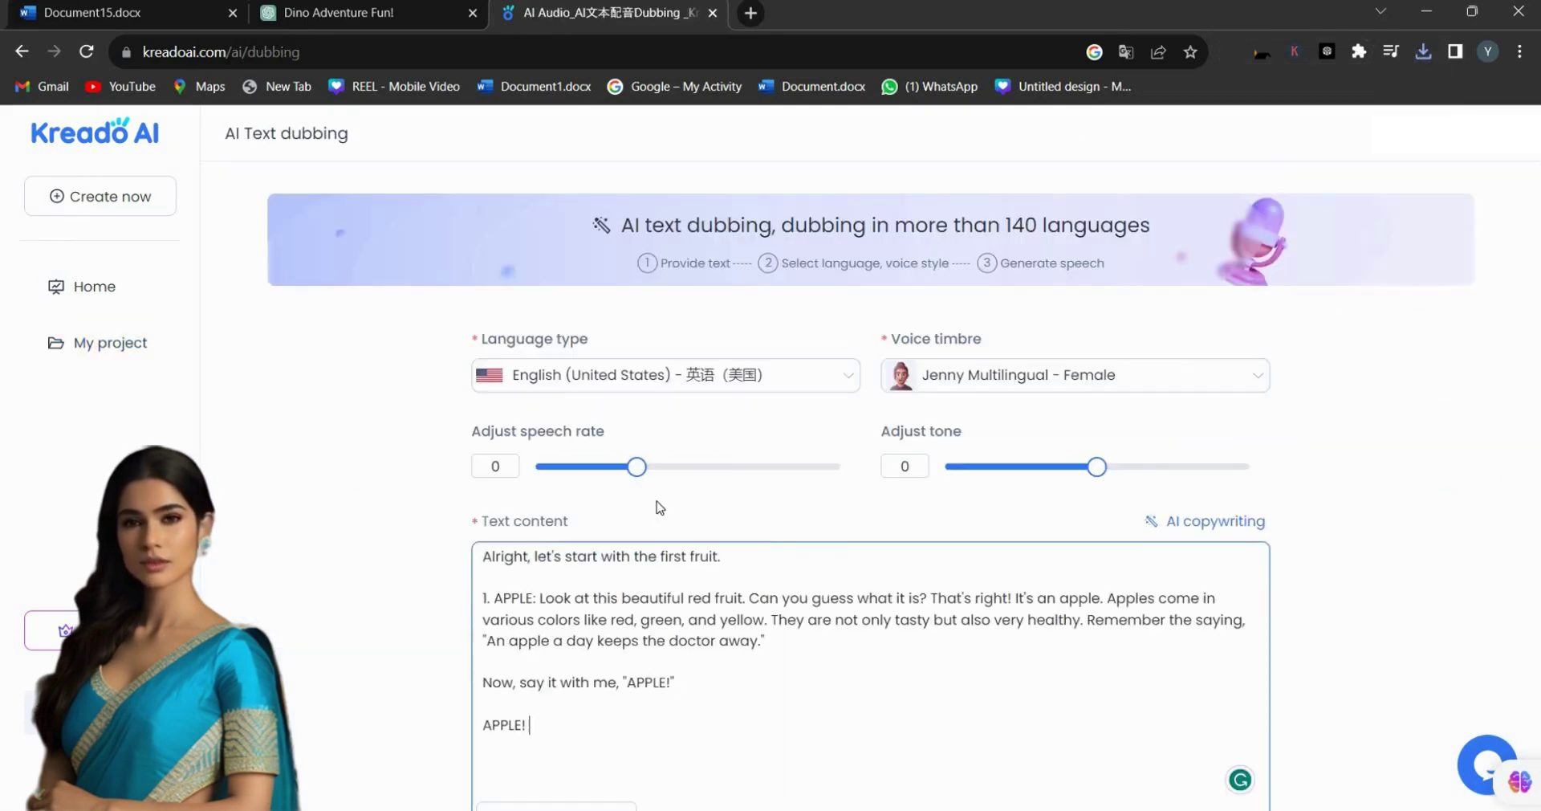
scroll(642, 321, "down", 1)
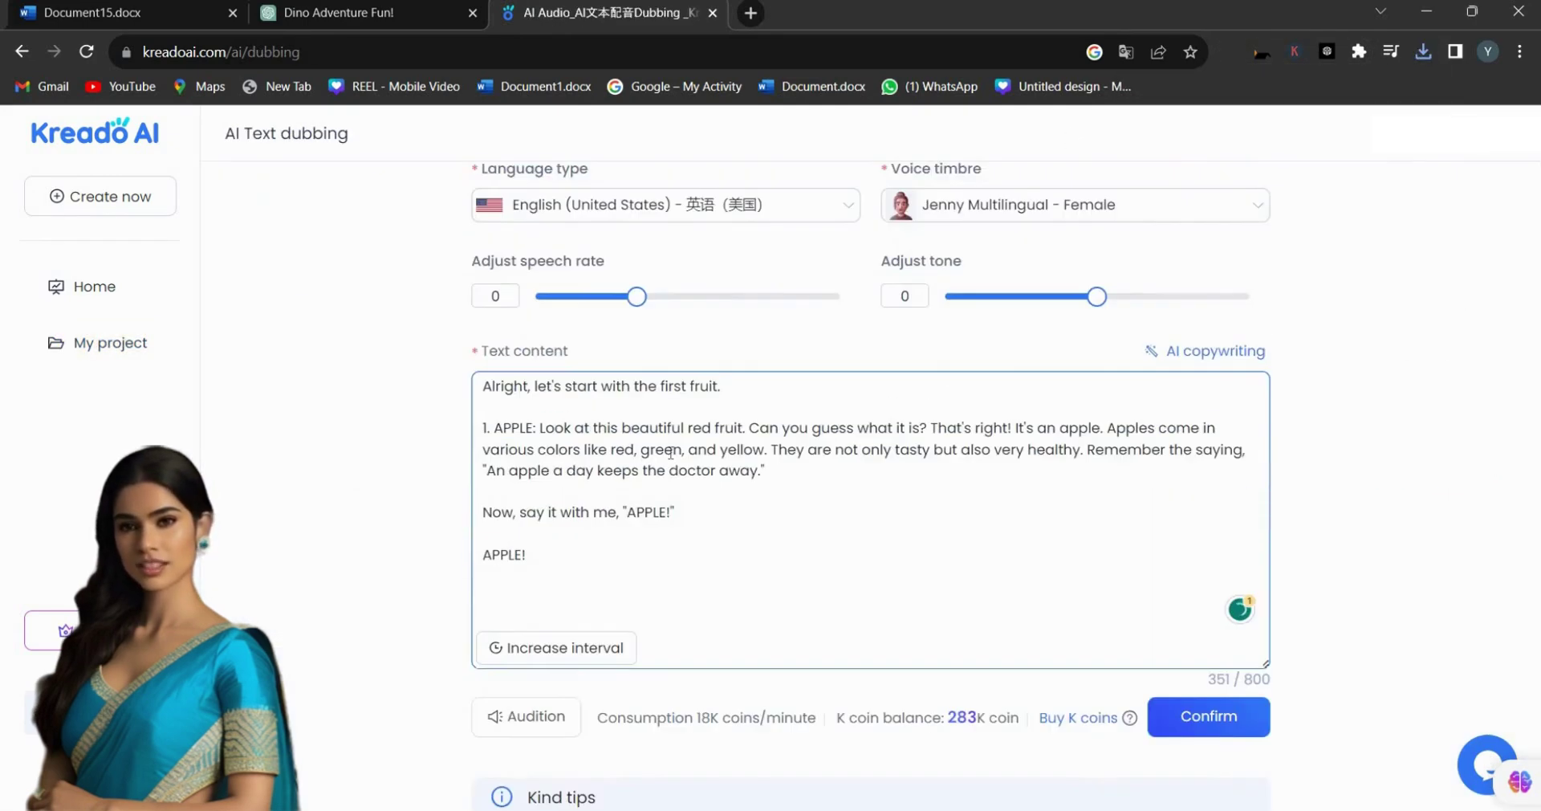
left_click(650, 301)
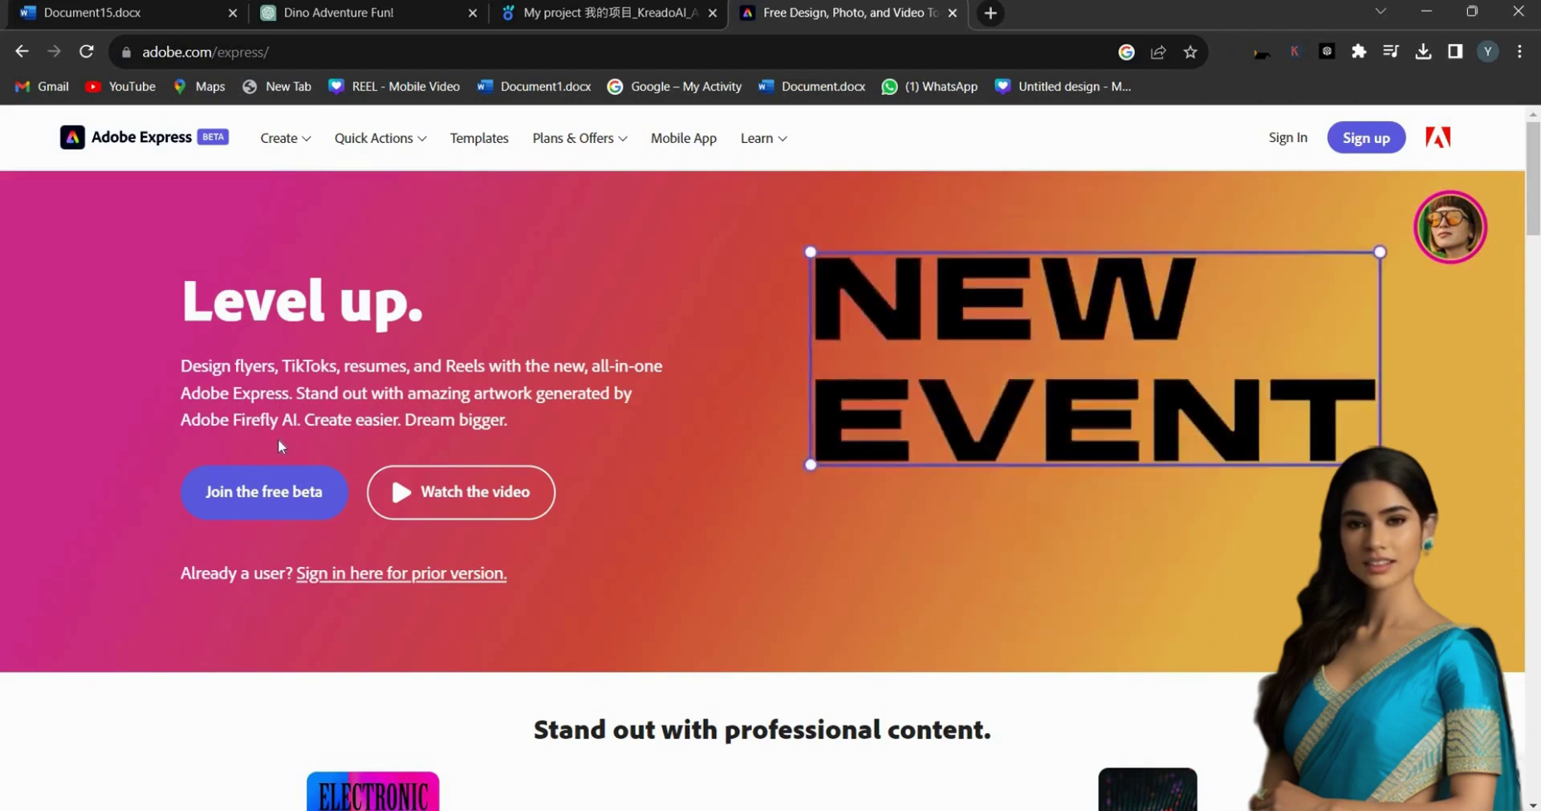
- Join the Adobe Express free beta, sign in, and browse to Suggested Quick Actions
left_click(265, 505)
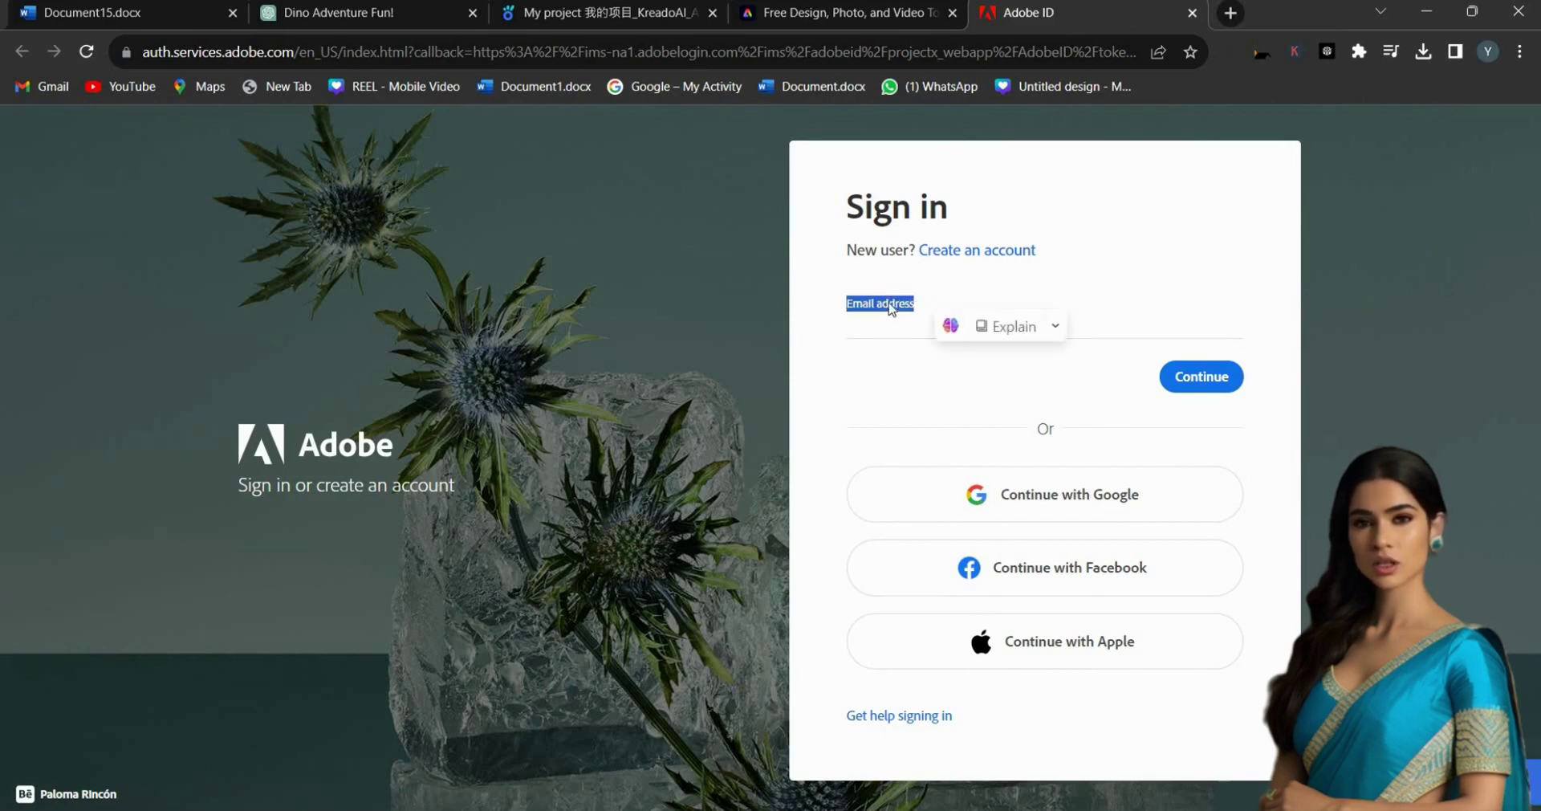
left_click(1013, 475)
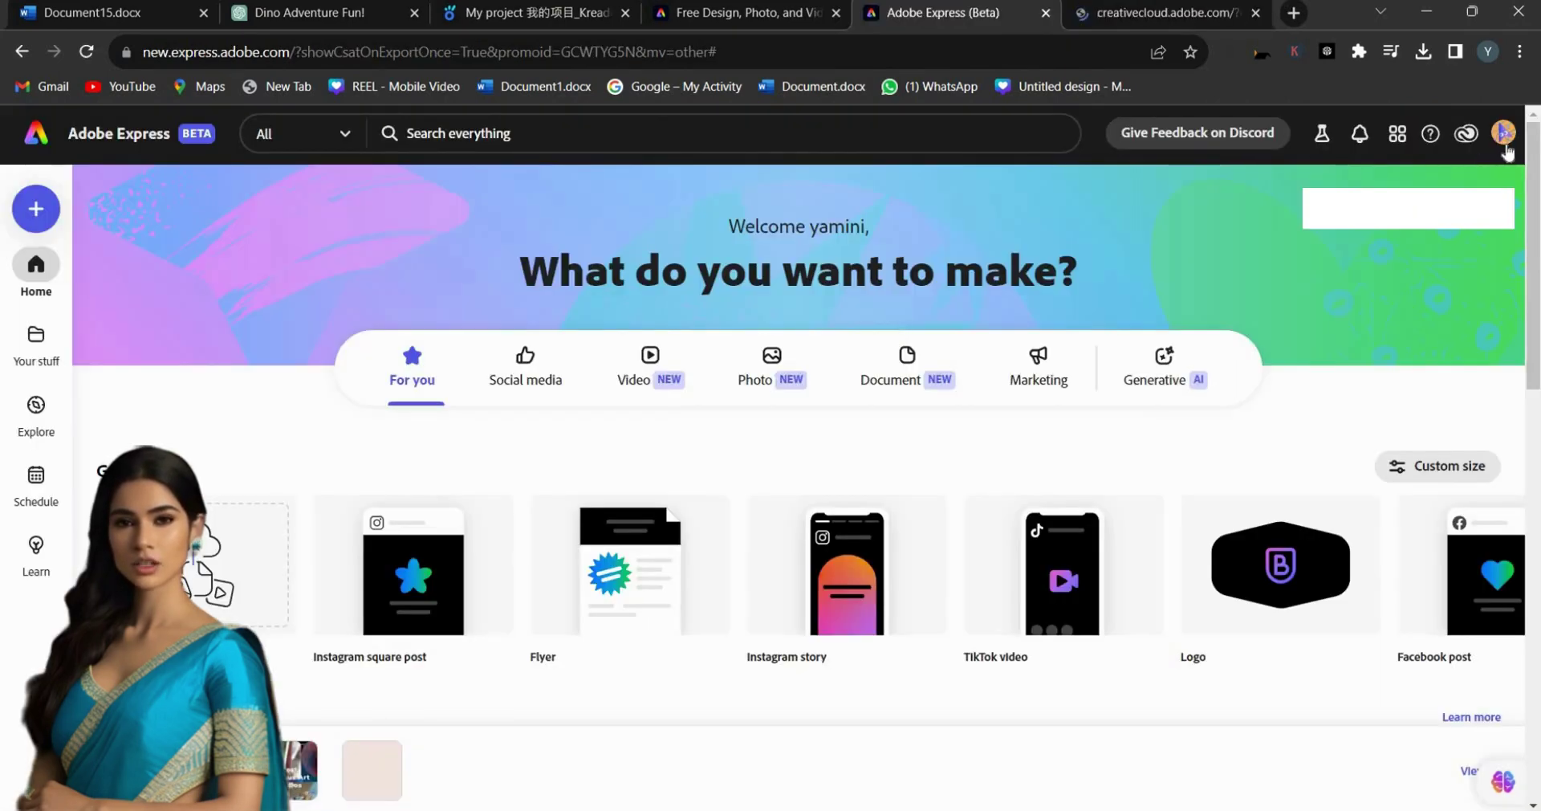
left_click(1505, 143)
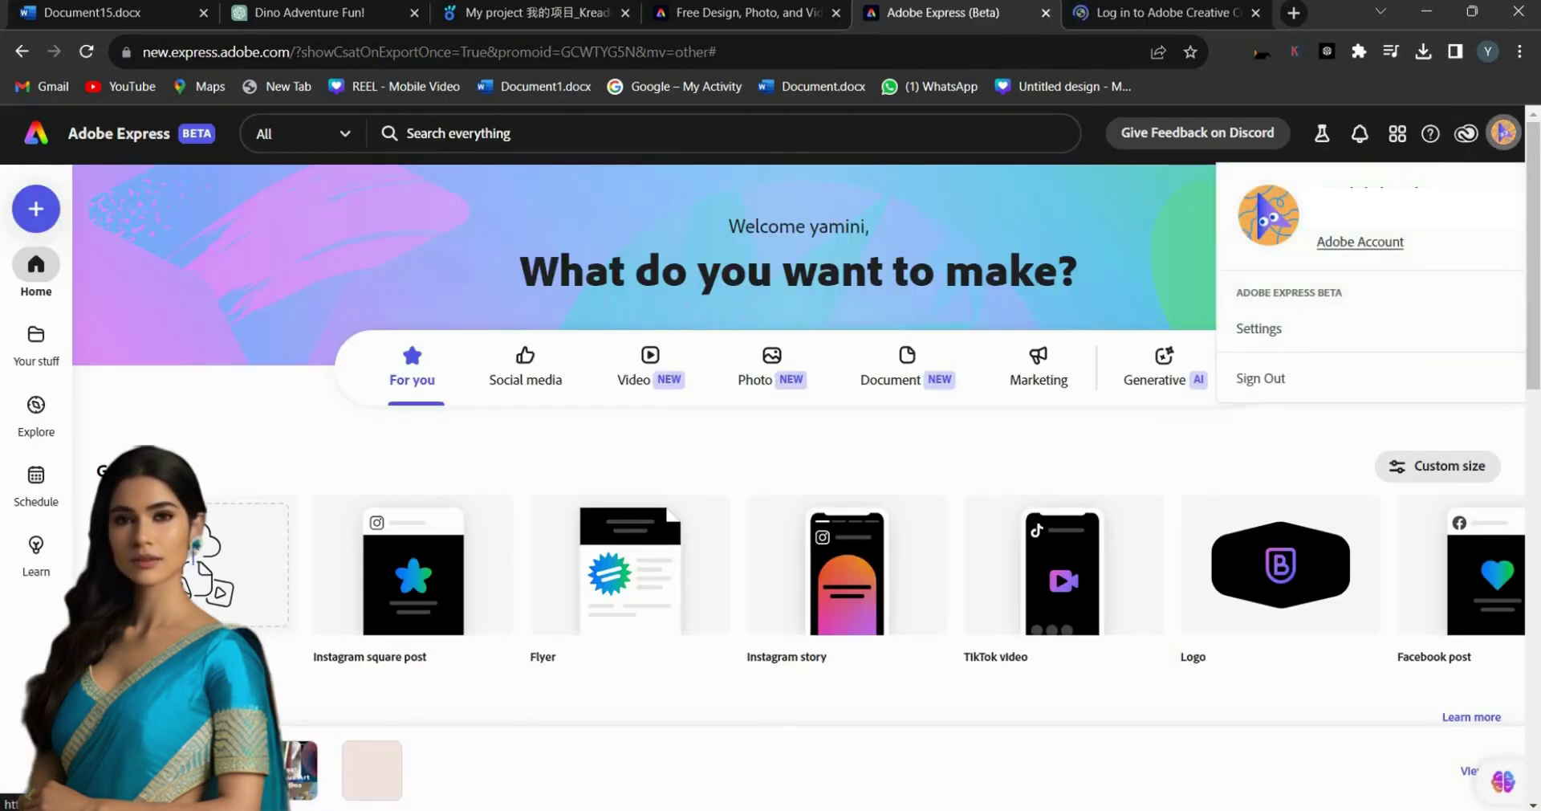
left_click(1091, 212)
scroll(168, 437, "down", 5)
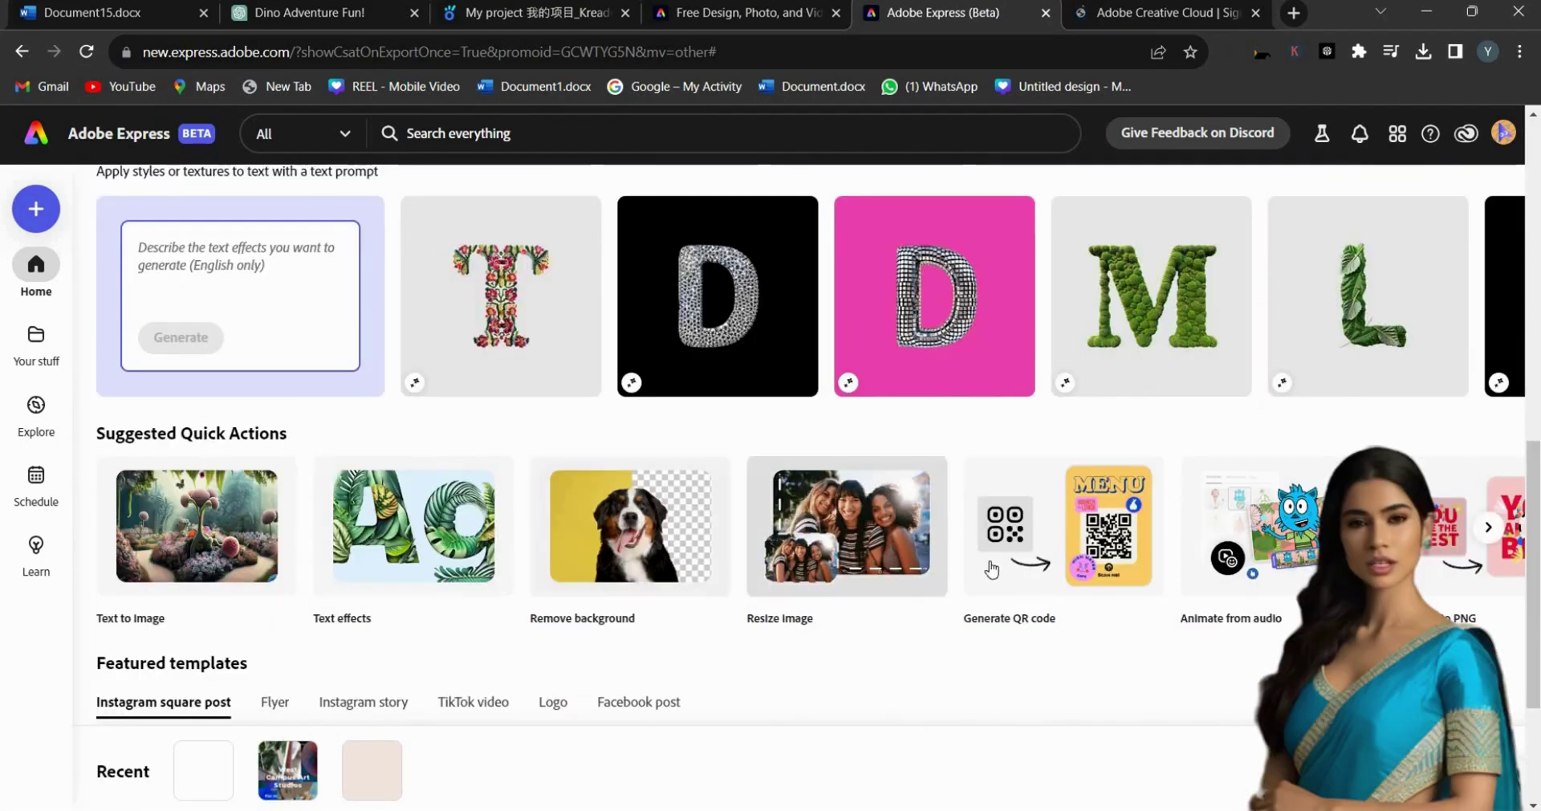
scroll(802, 522, "right", 3)
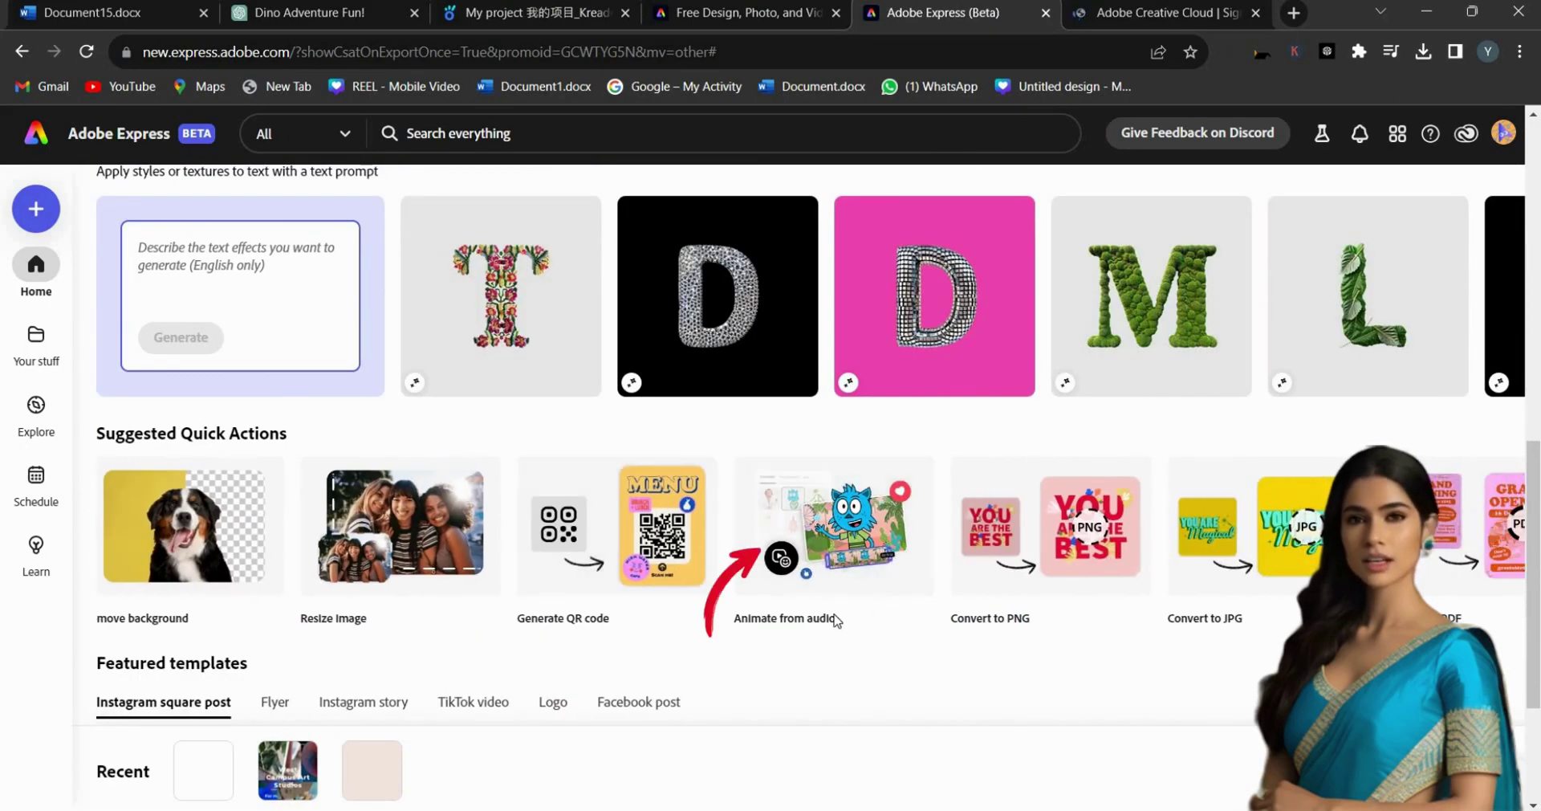
- In Animate from audio, choose the Dakota raccoon character and a plain custom-colour background
left_click(835, 546)
scroll(1076, 528, "down", 3)
scroll(1067, 562, "up", 4)
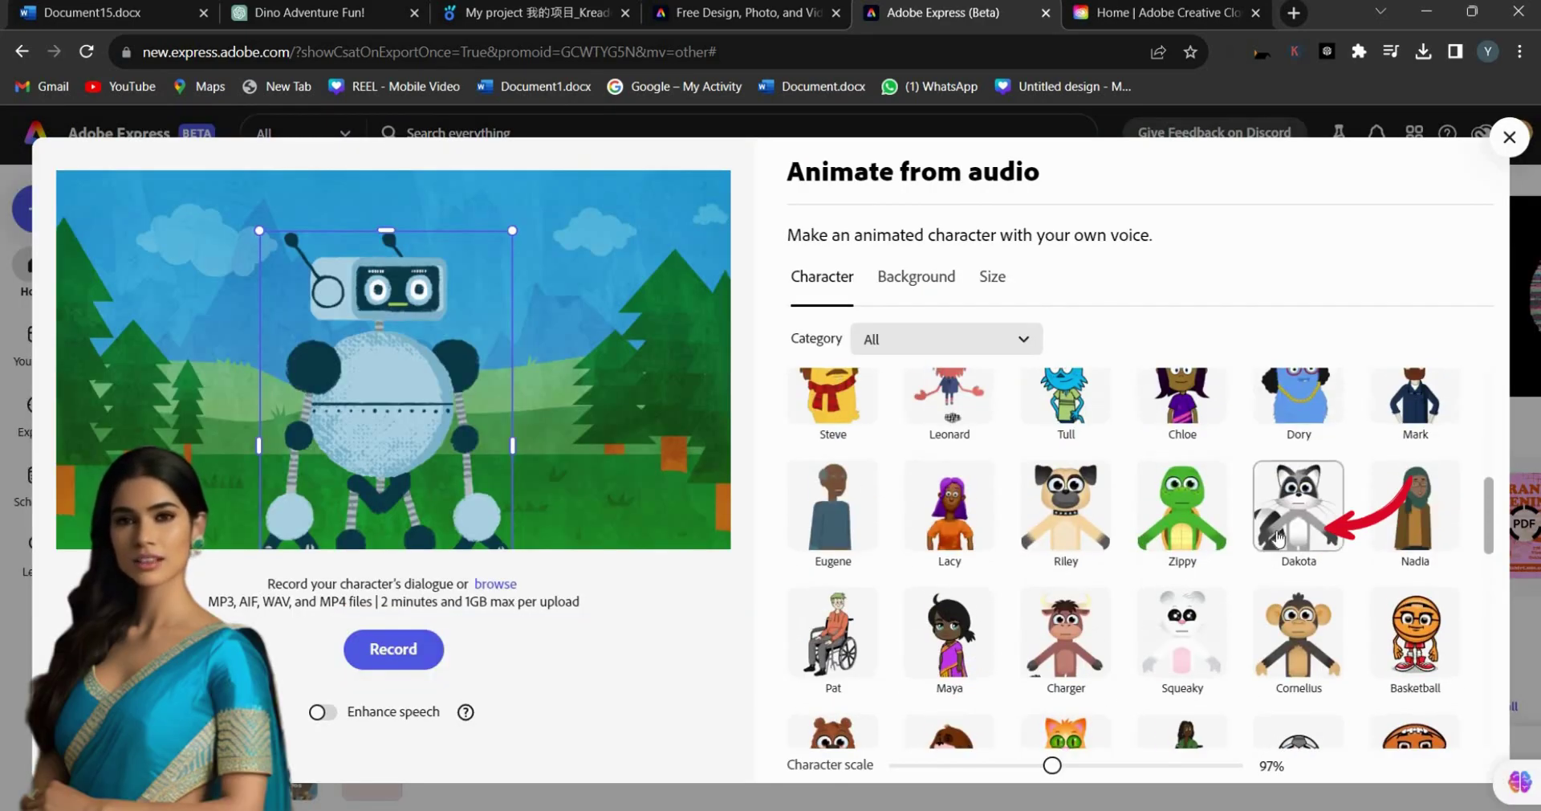
left_click(1291, 528)
left_click(916, 276)
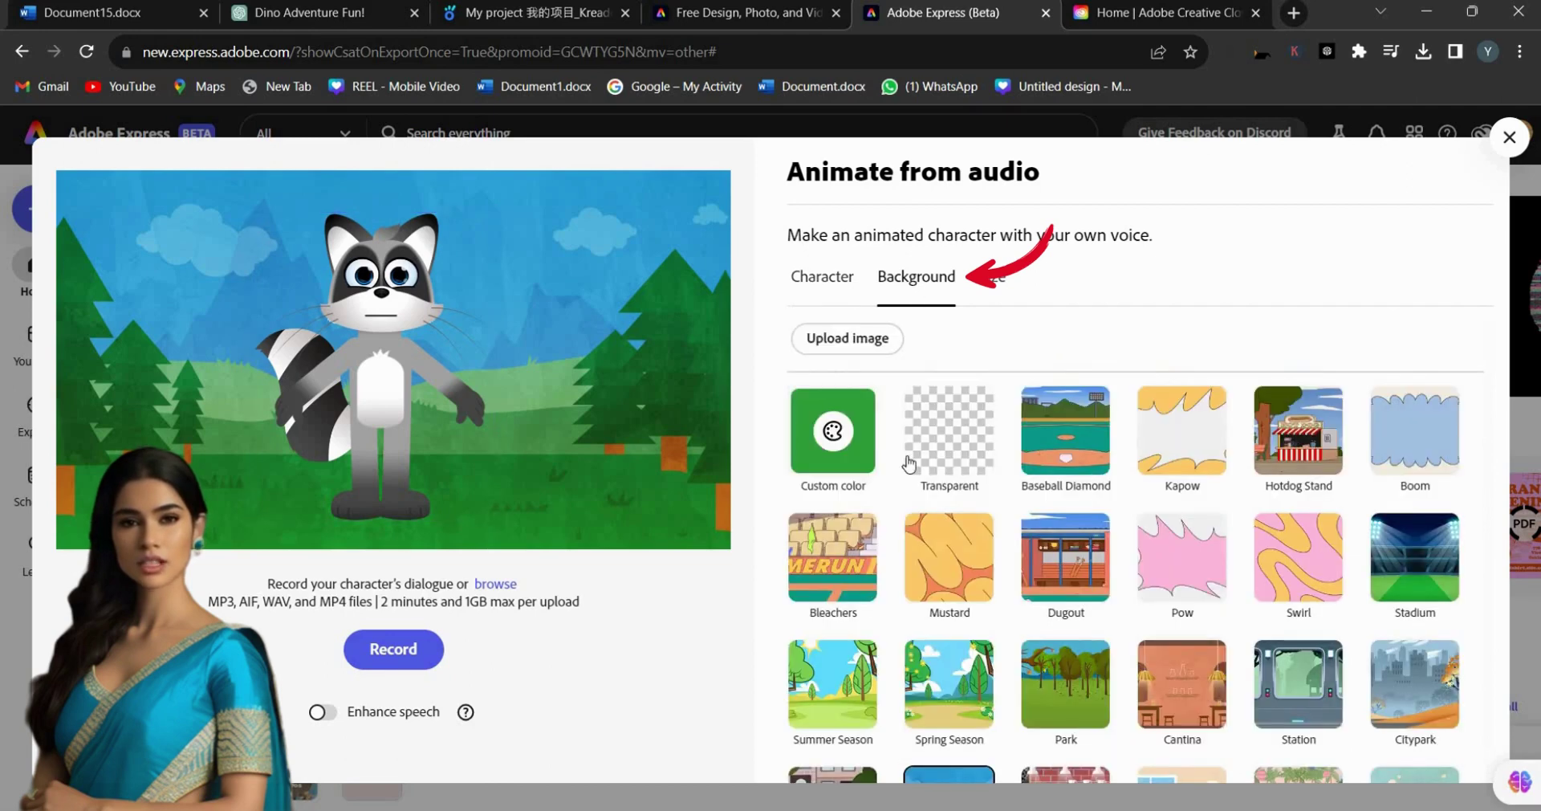
left_click(855, 461)
- Size the animation for YouTube at 16:9 landscape and pick the voice audio file
left_click(993, 277)
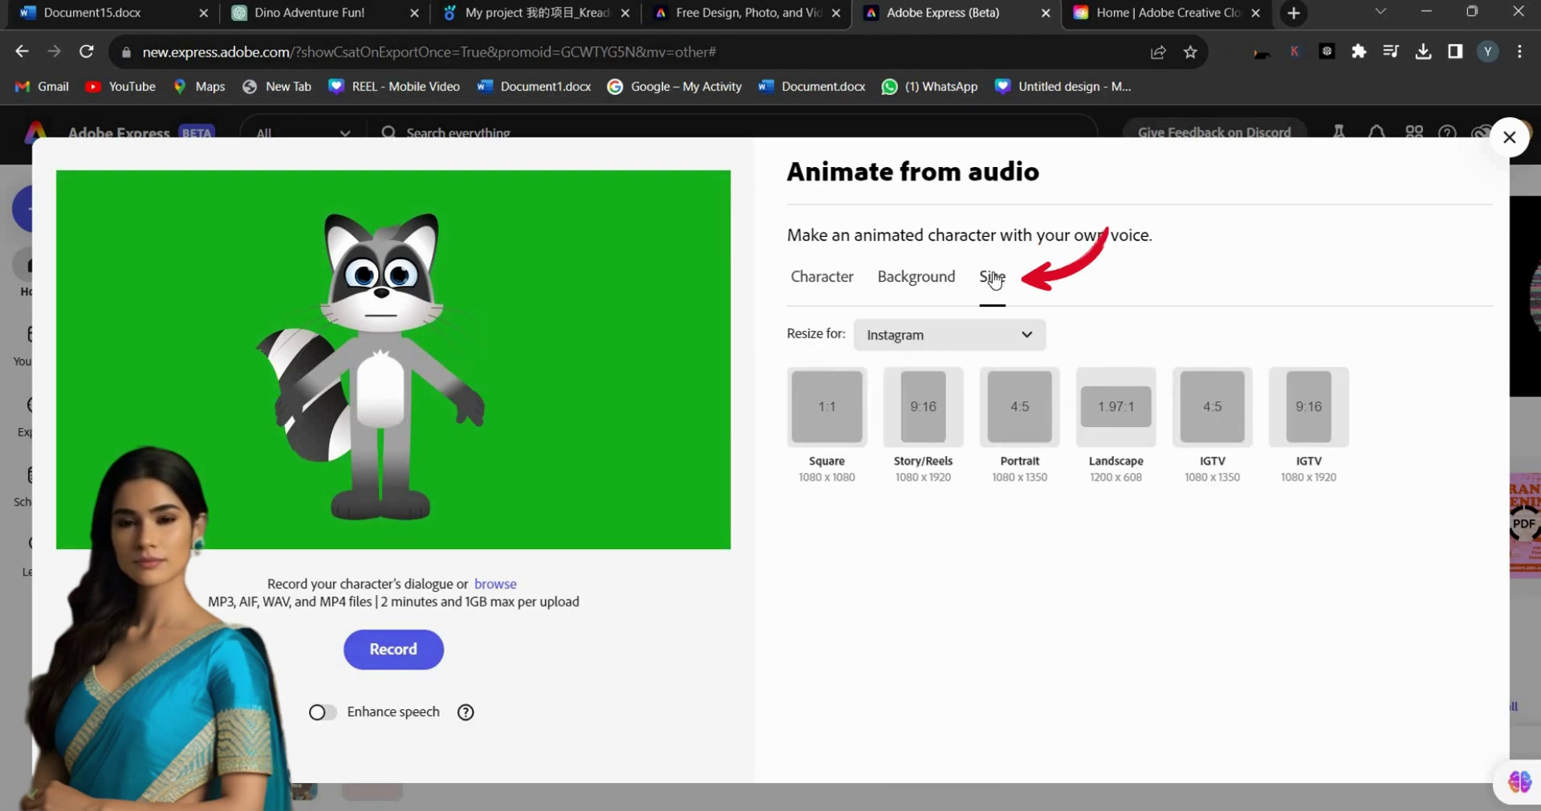
left_click(1113, 429)
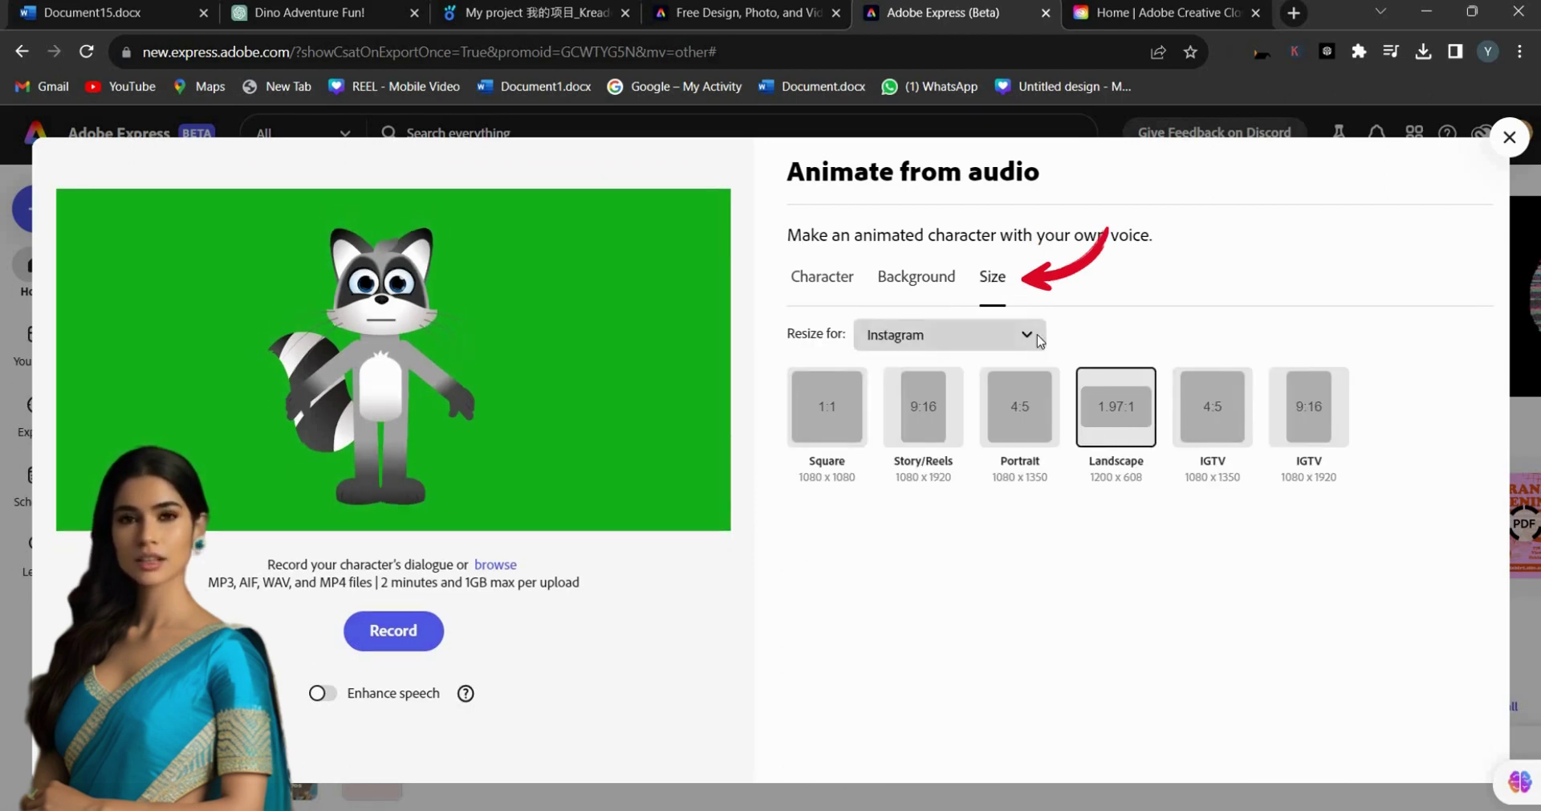
left_click(1032, 334)
left_click(904, 477)
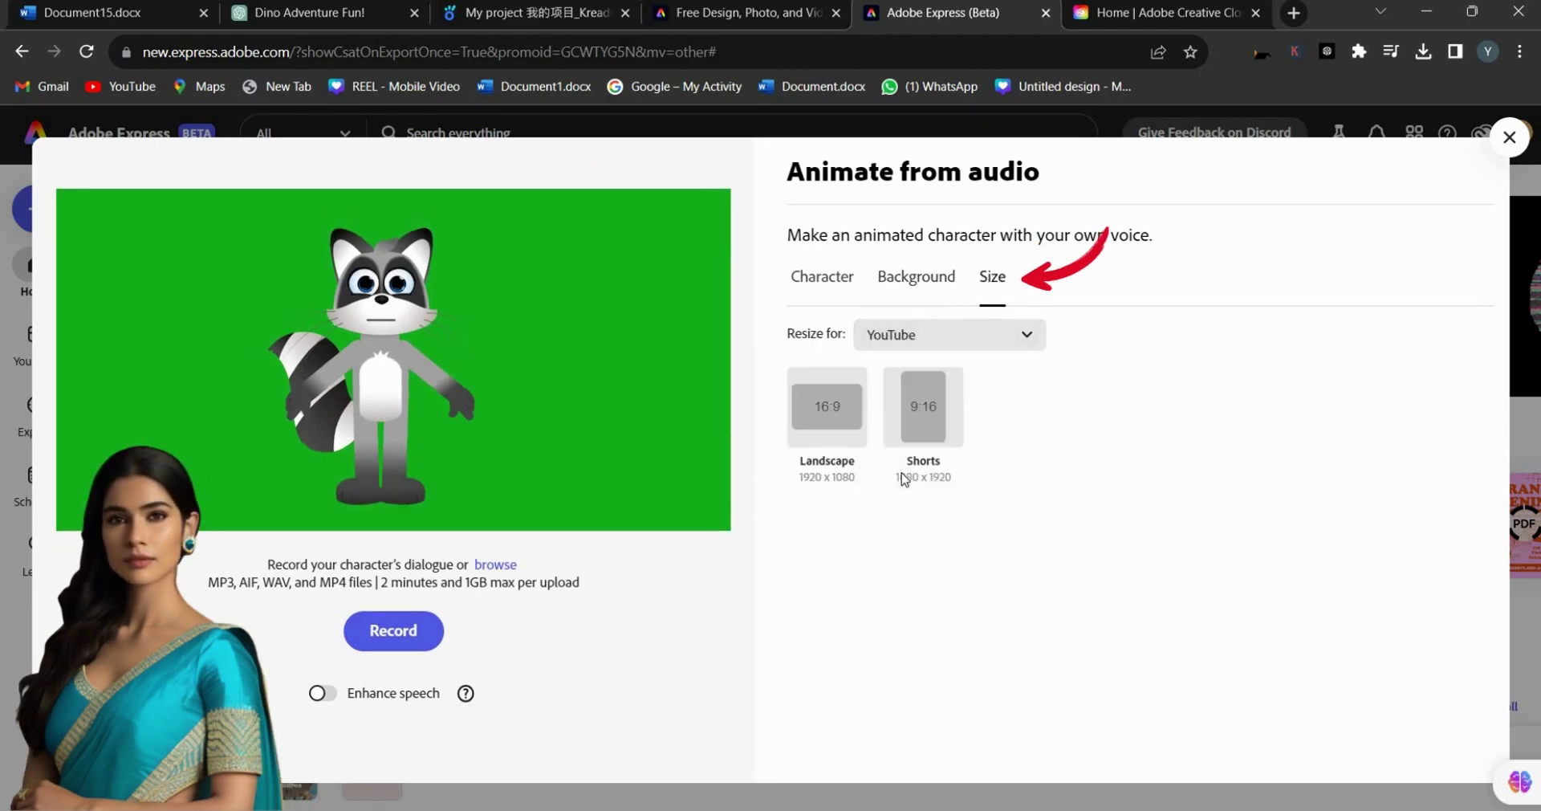
left_click(830, 430)
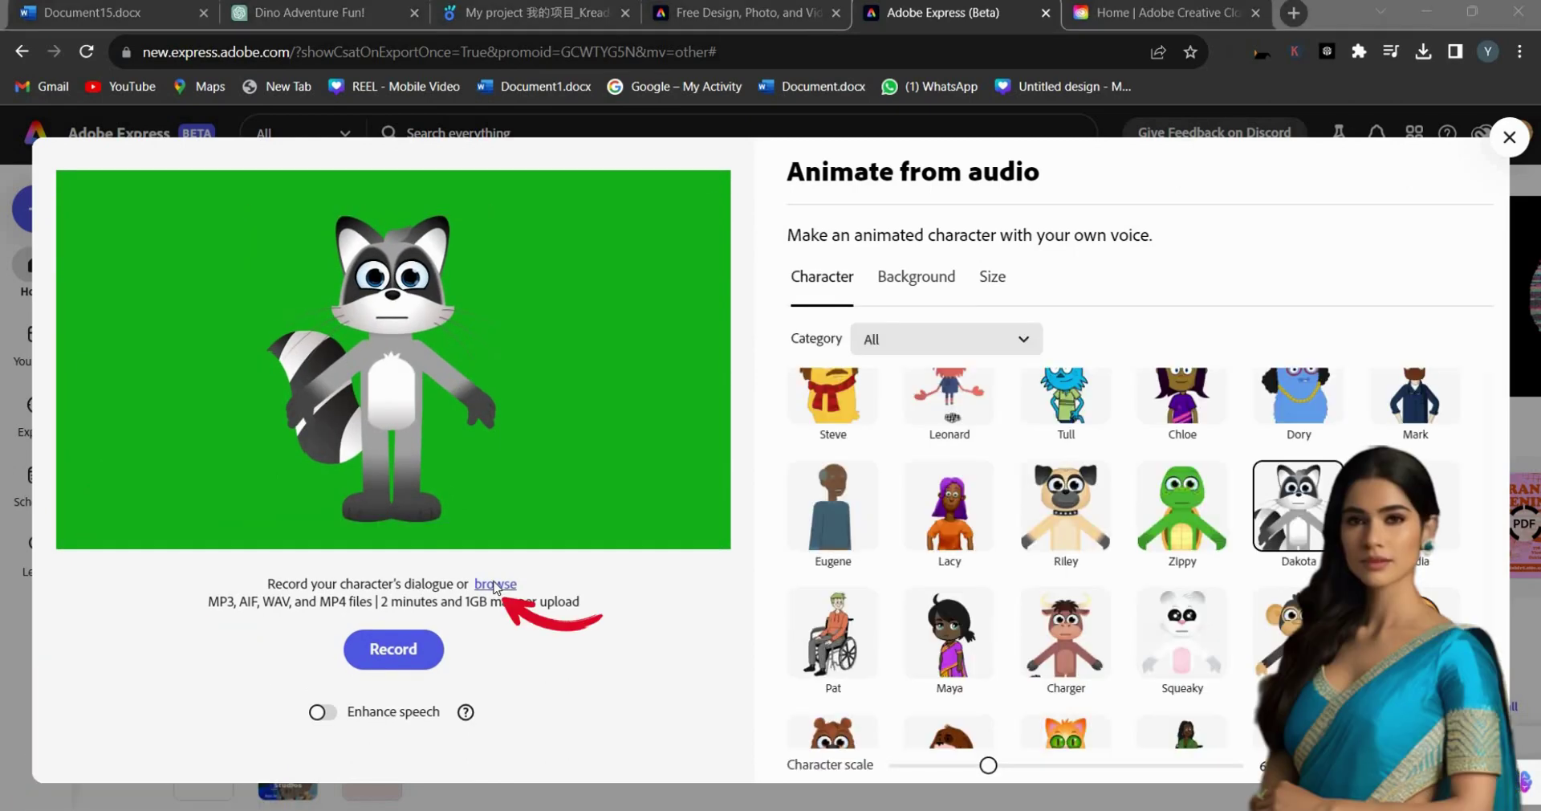
left_click(495, 585)
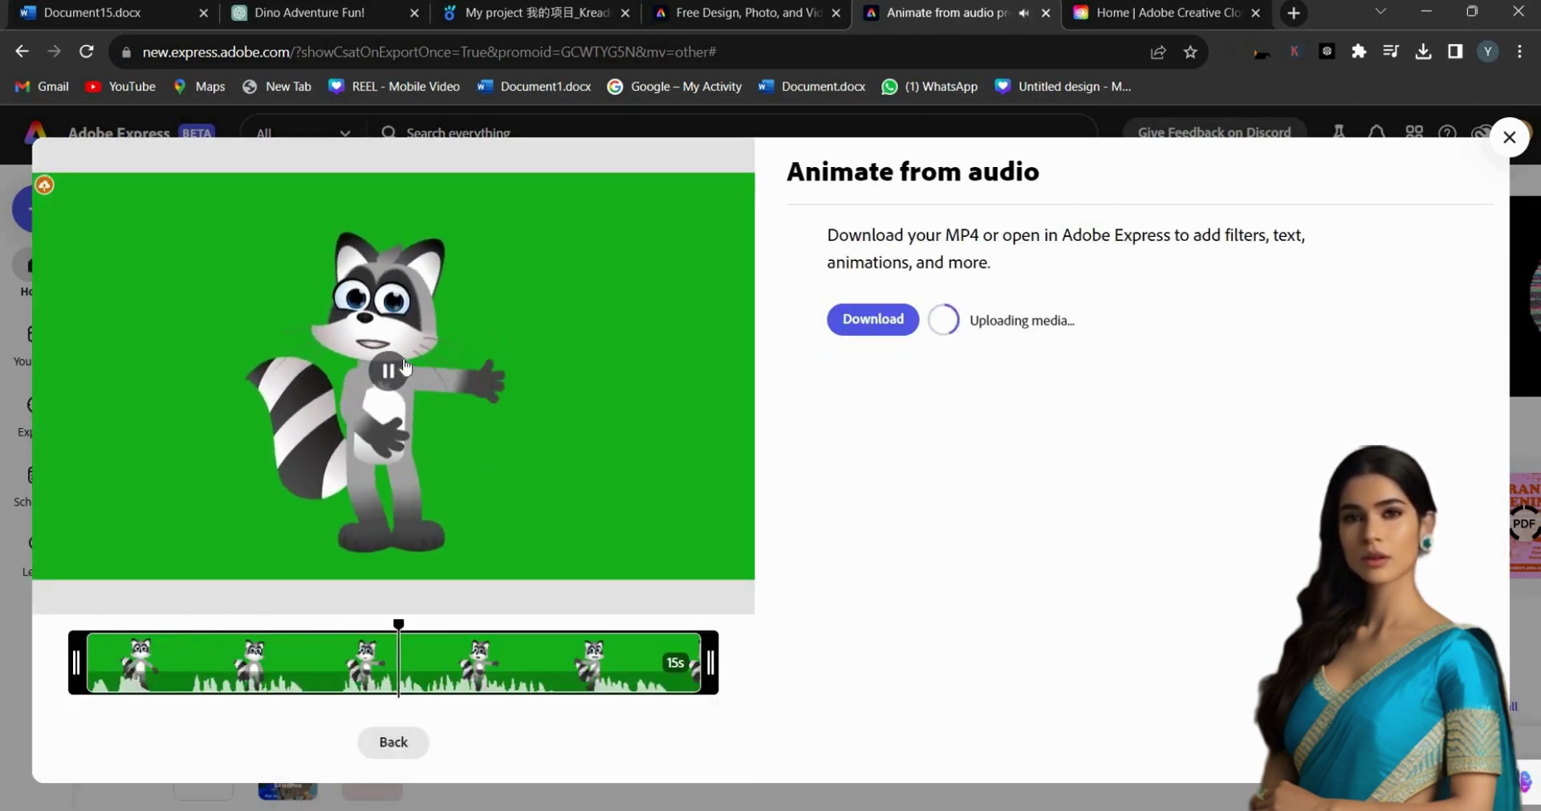
- Download the raccoon animation as MP4, then go back and browse for replacement audio
left_click(867, 325)
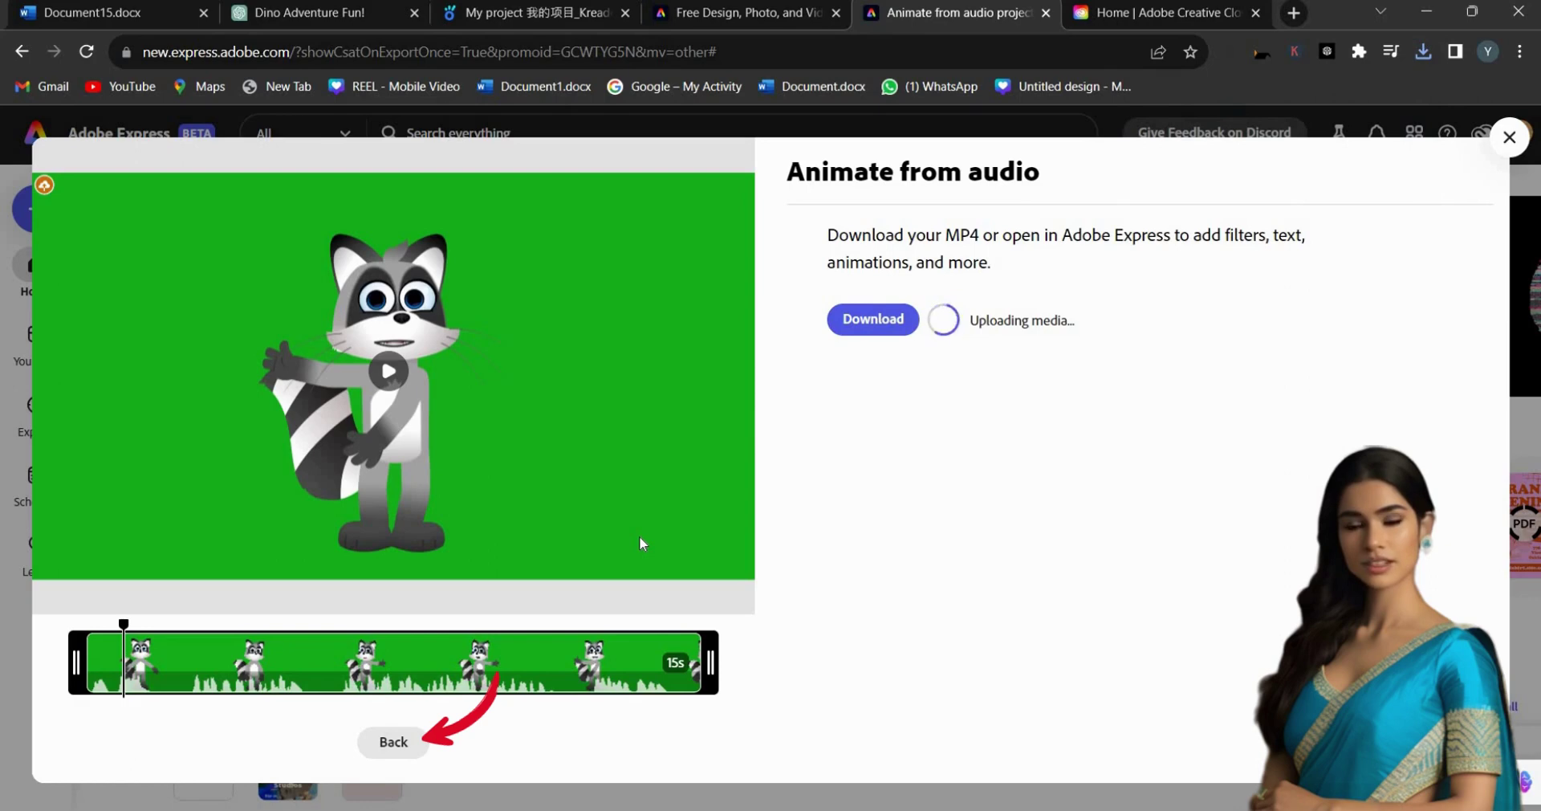
left_click(393, 745)
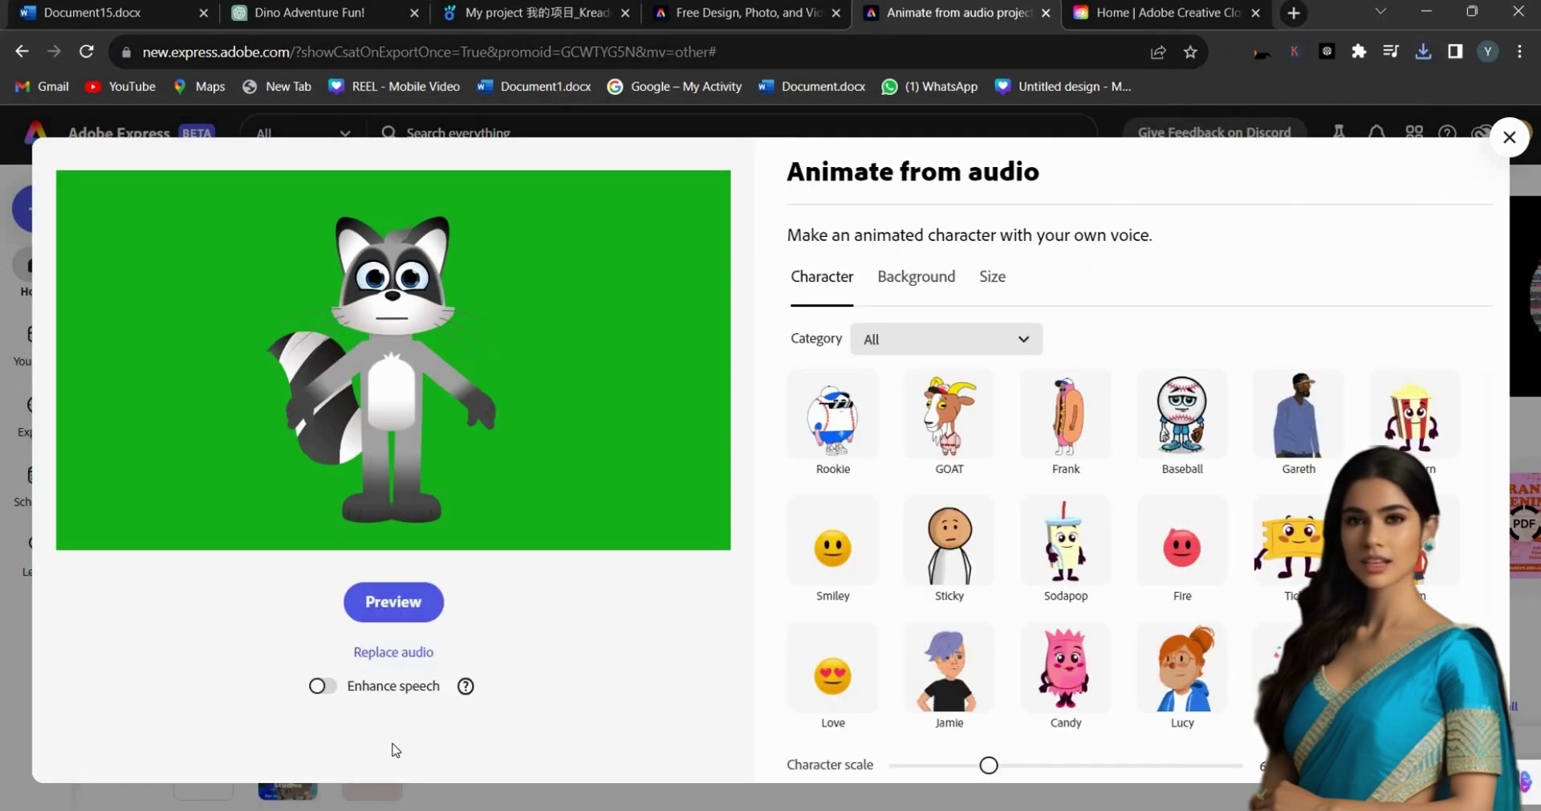
left_click(397, 654)
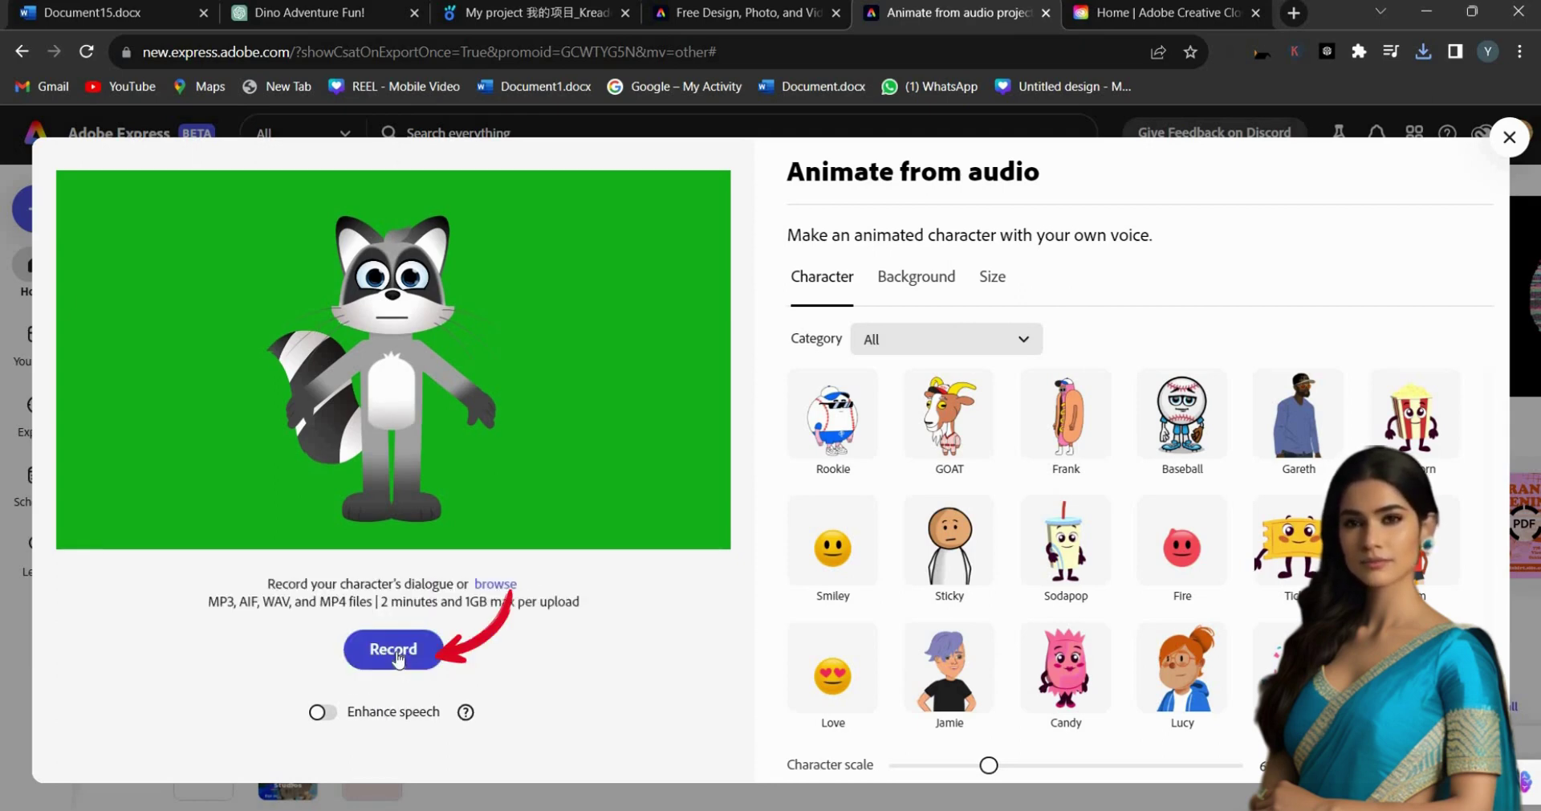
left_click(394, 650)
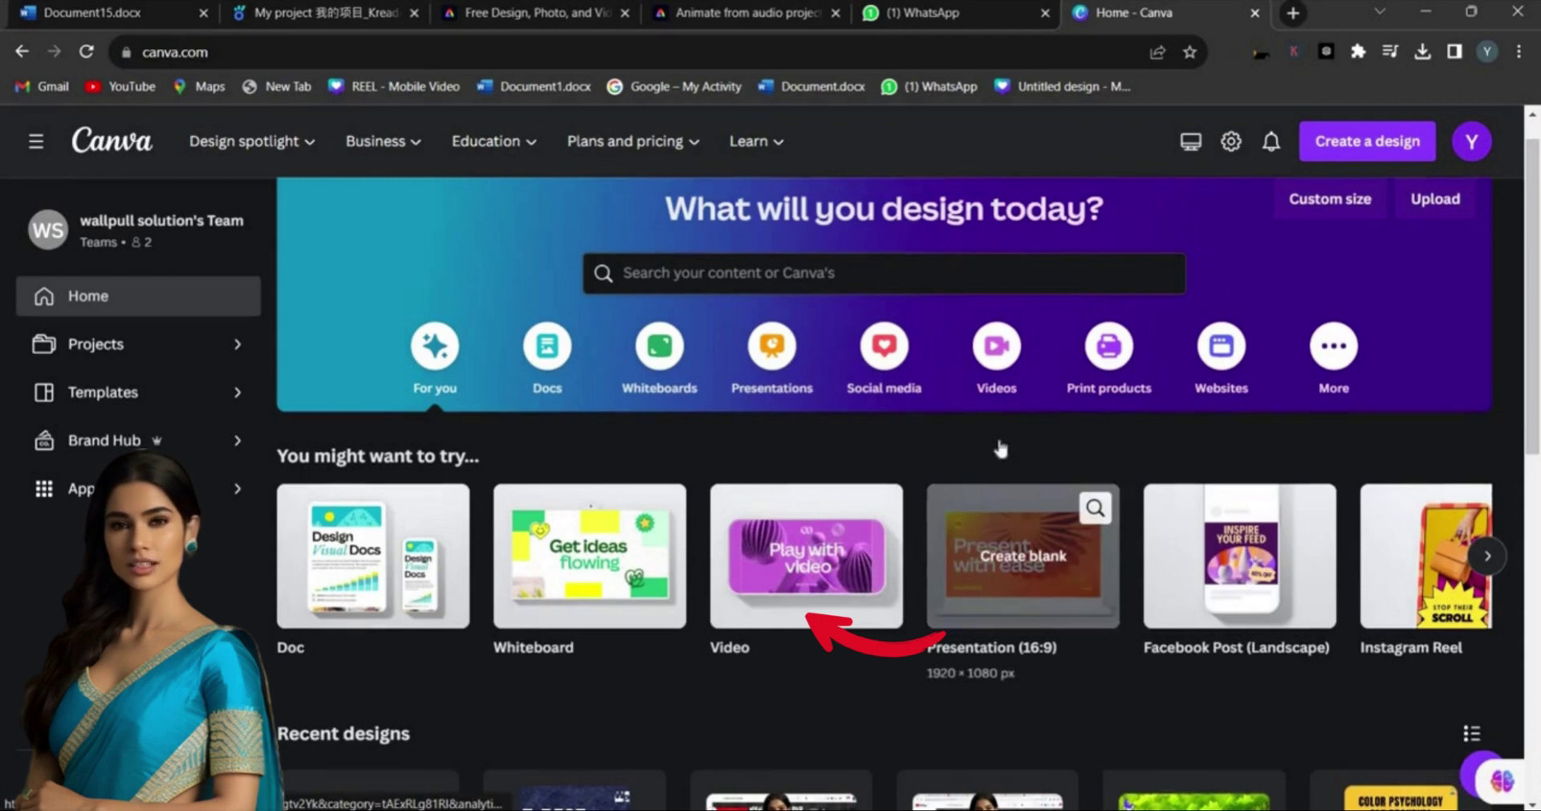
- Show Canva's Videos design formats, including YouTube Video
left_click(996, 353)
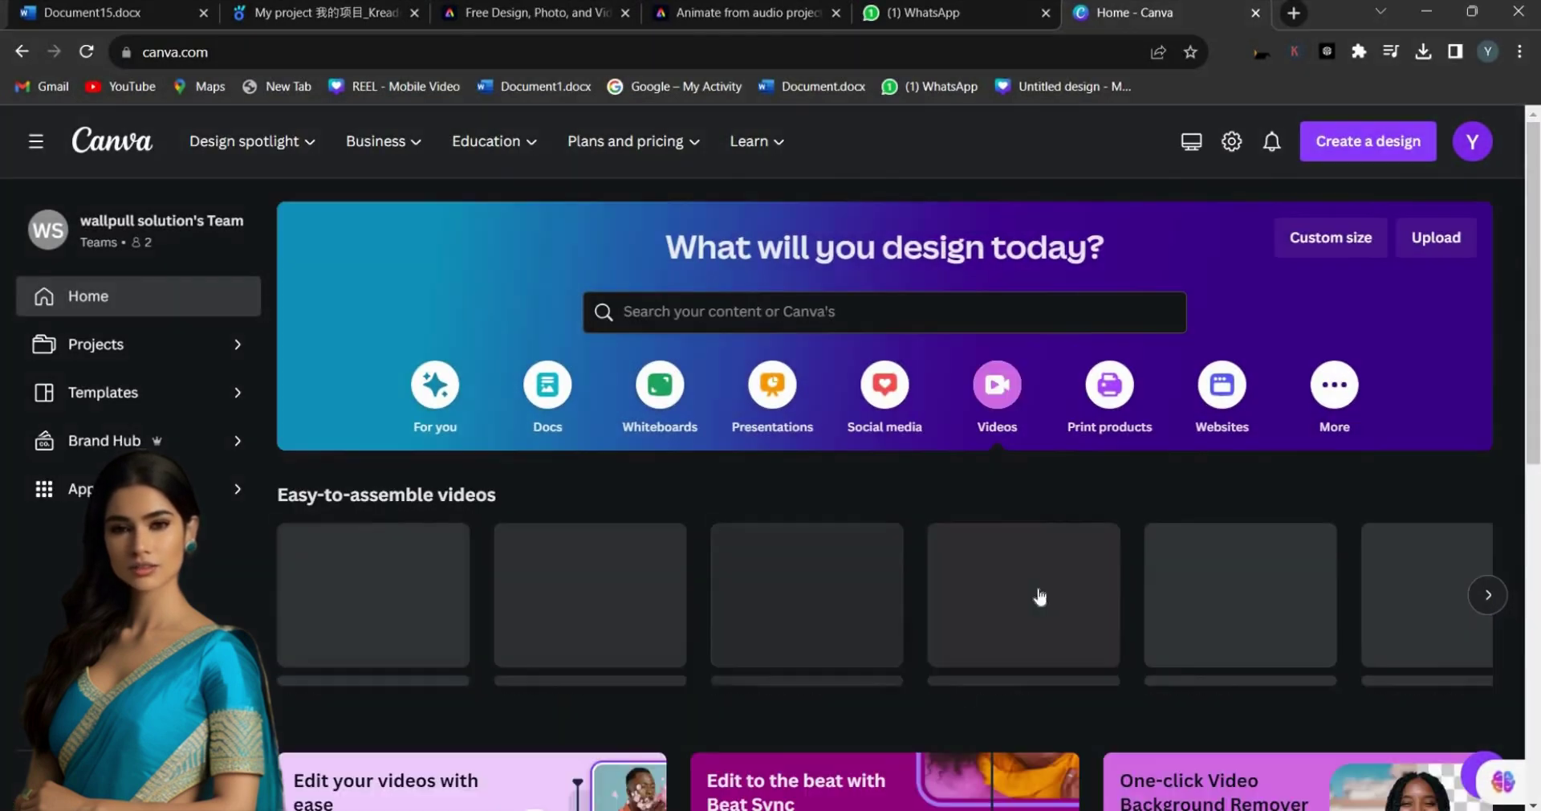
scroll(1004, 598, "right", 5)
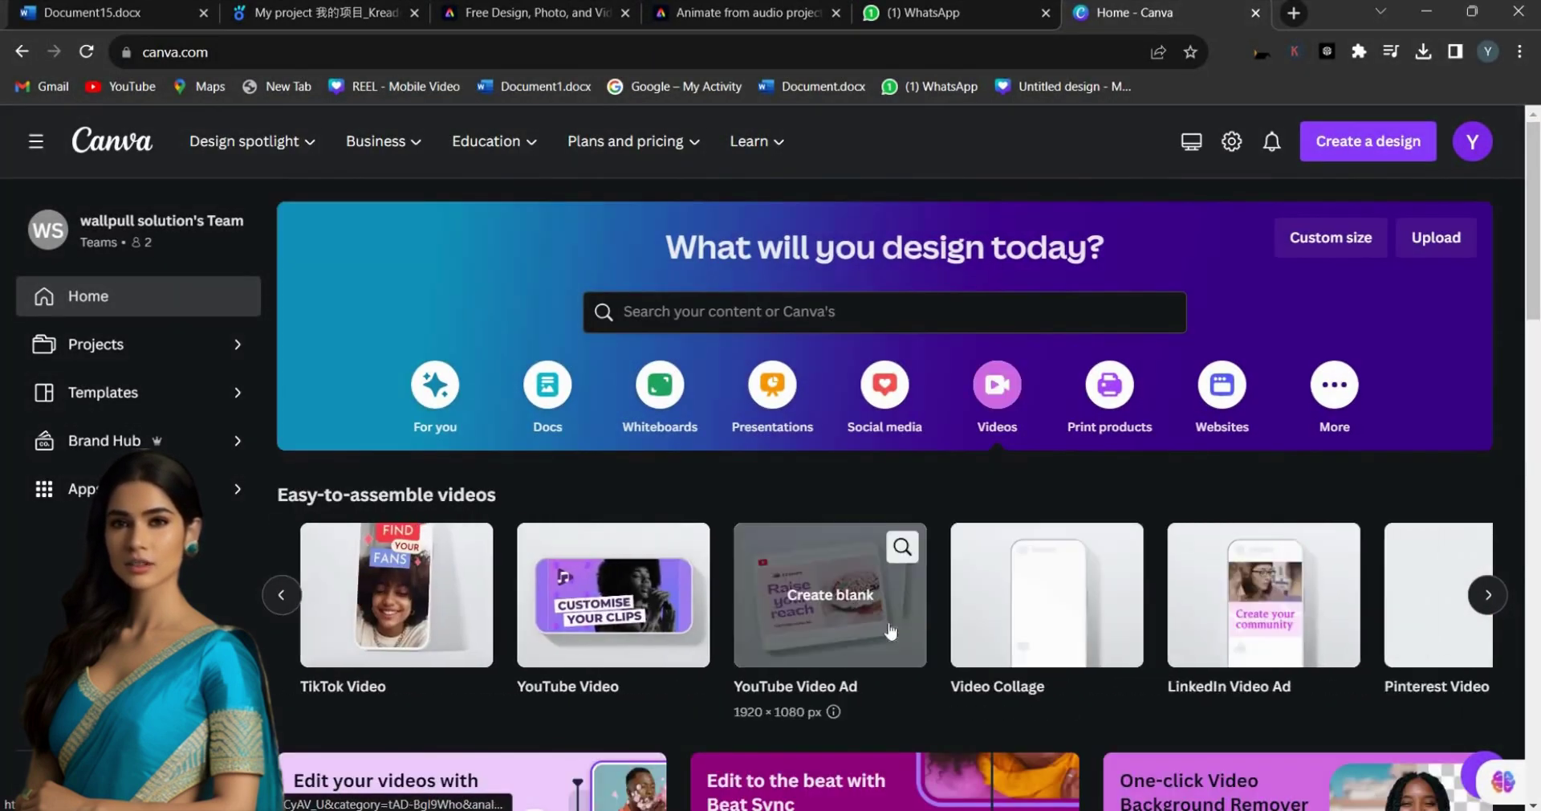
- Create a blank YouTube video design and set the first page's duration to 14 seconds
left_click(695, 610)
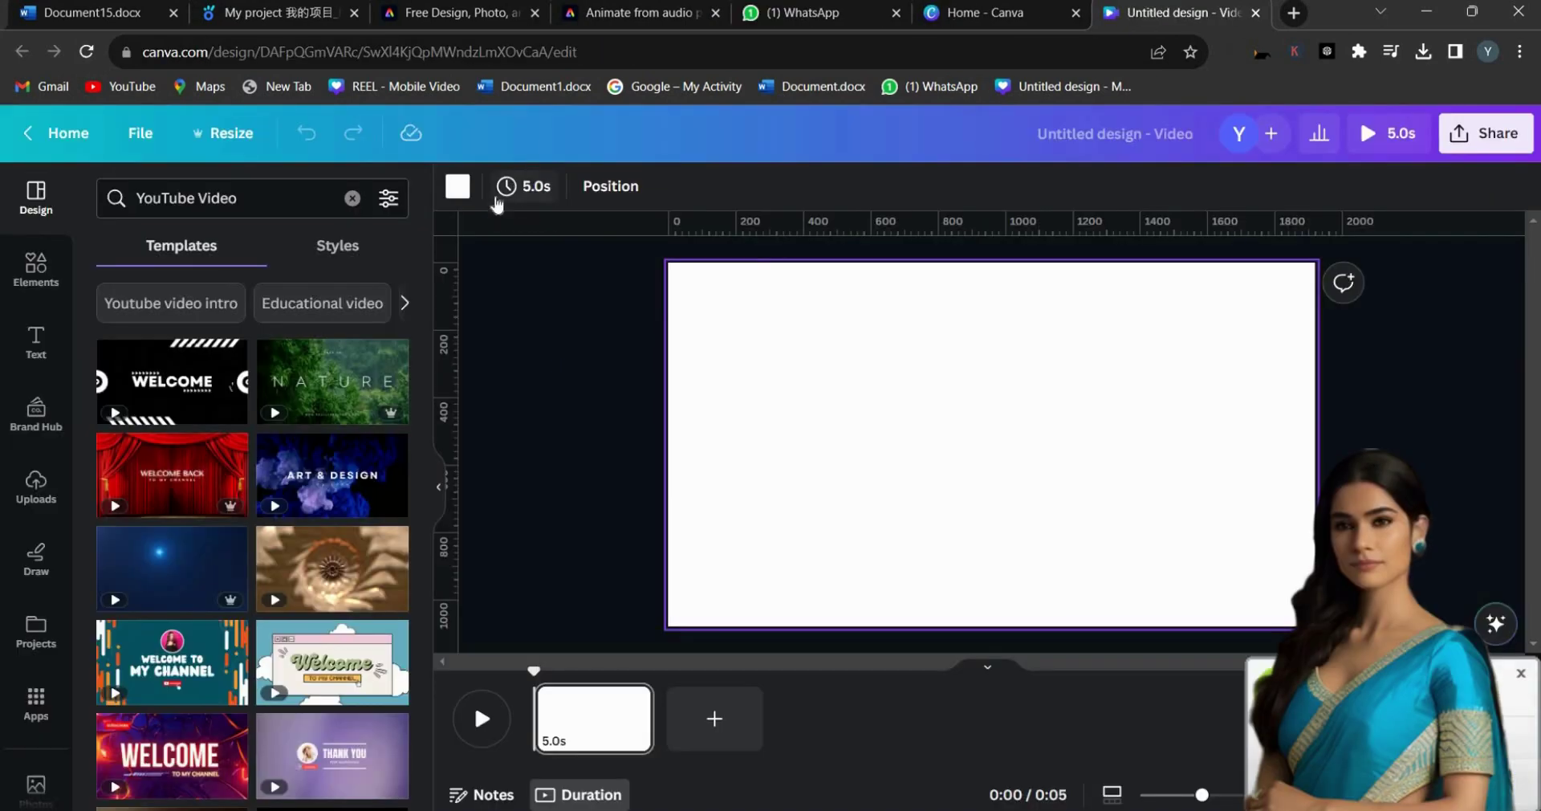
left_click(522, 186)
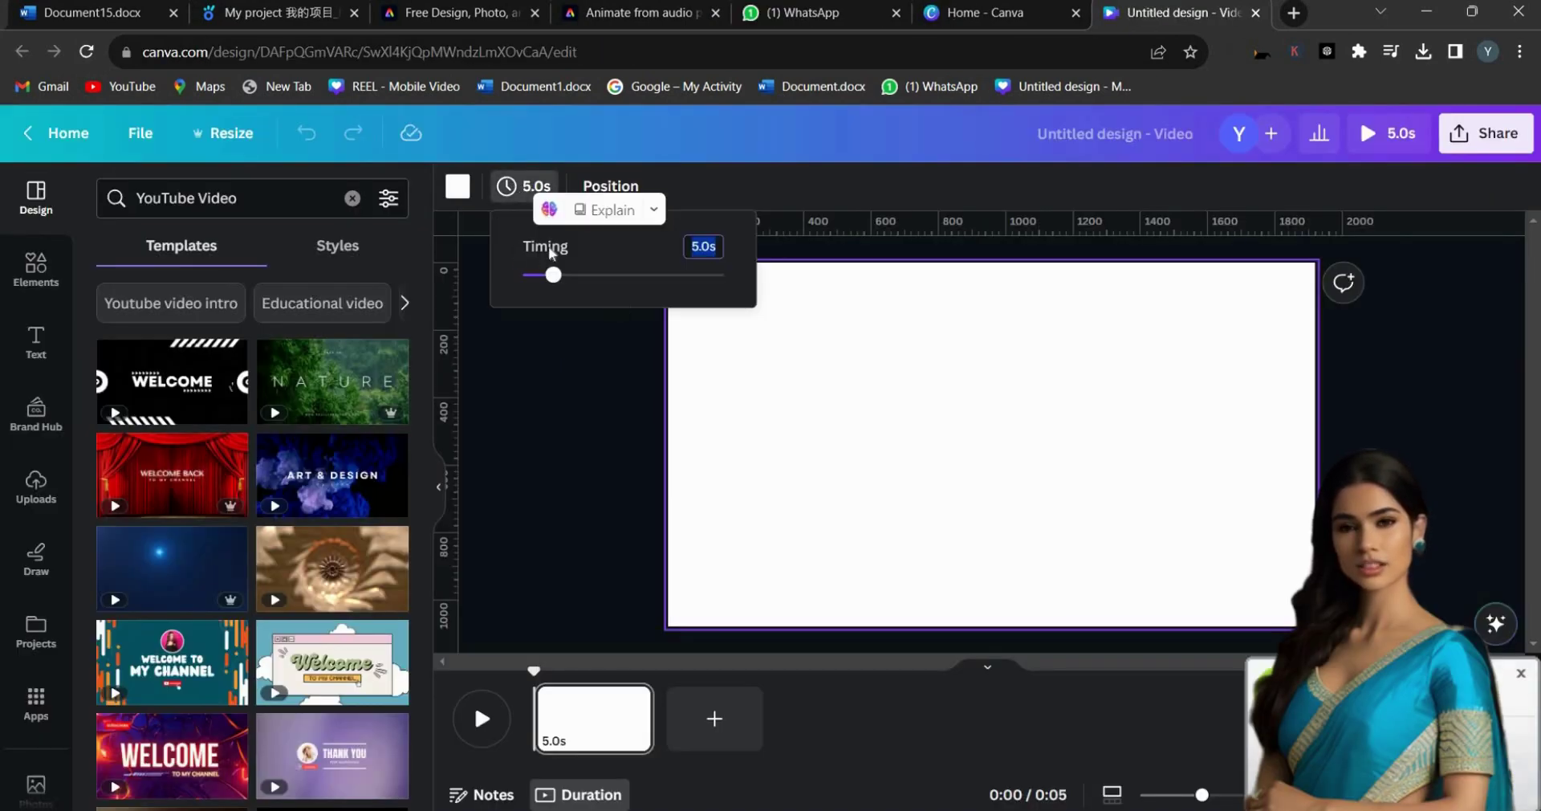
left_click(703, 247)
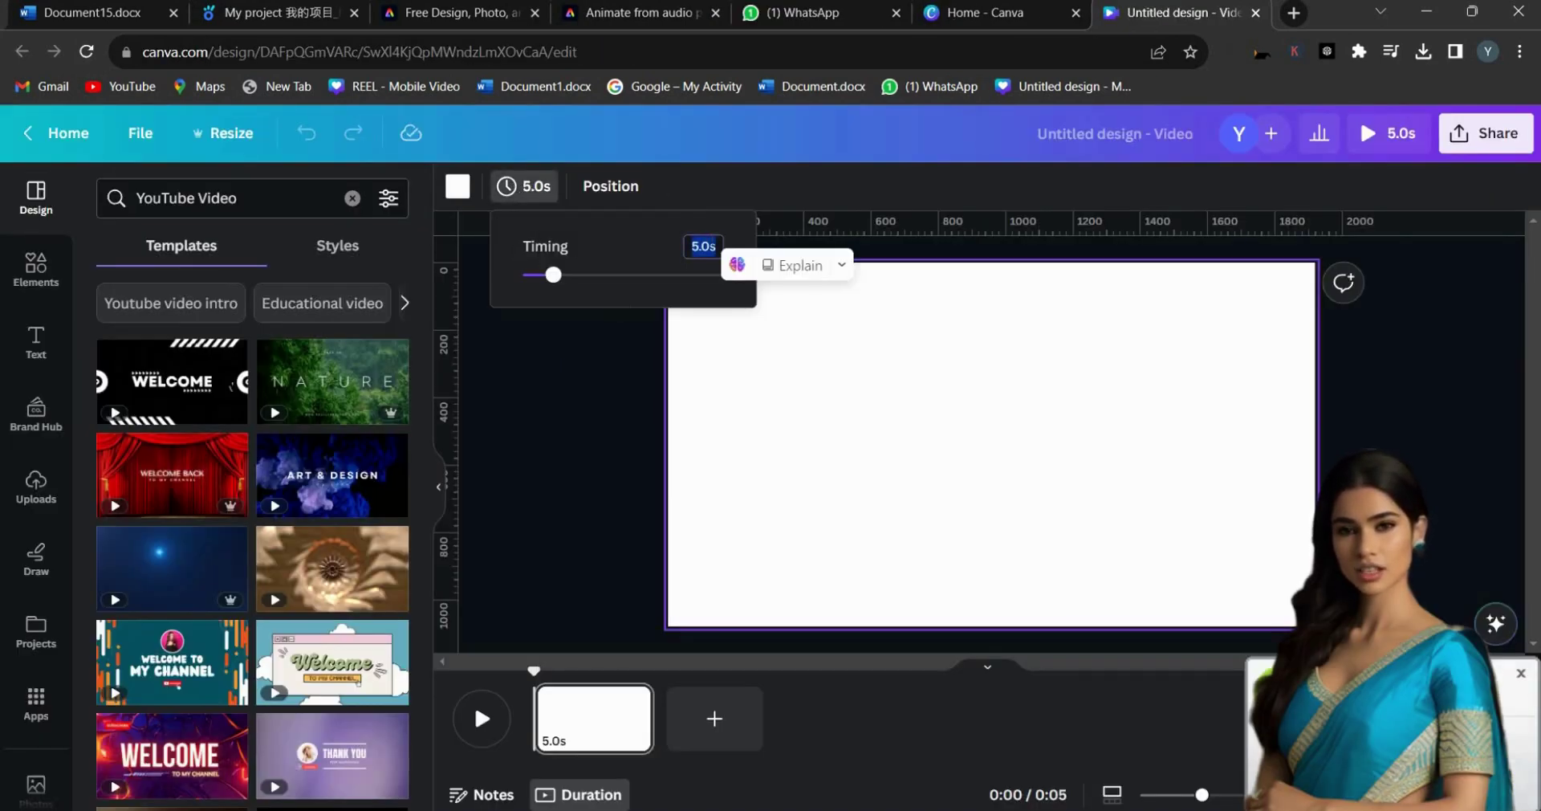
type("14.s")
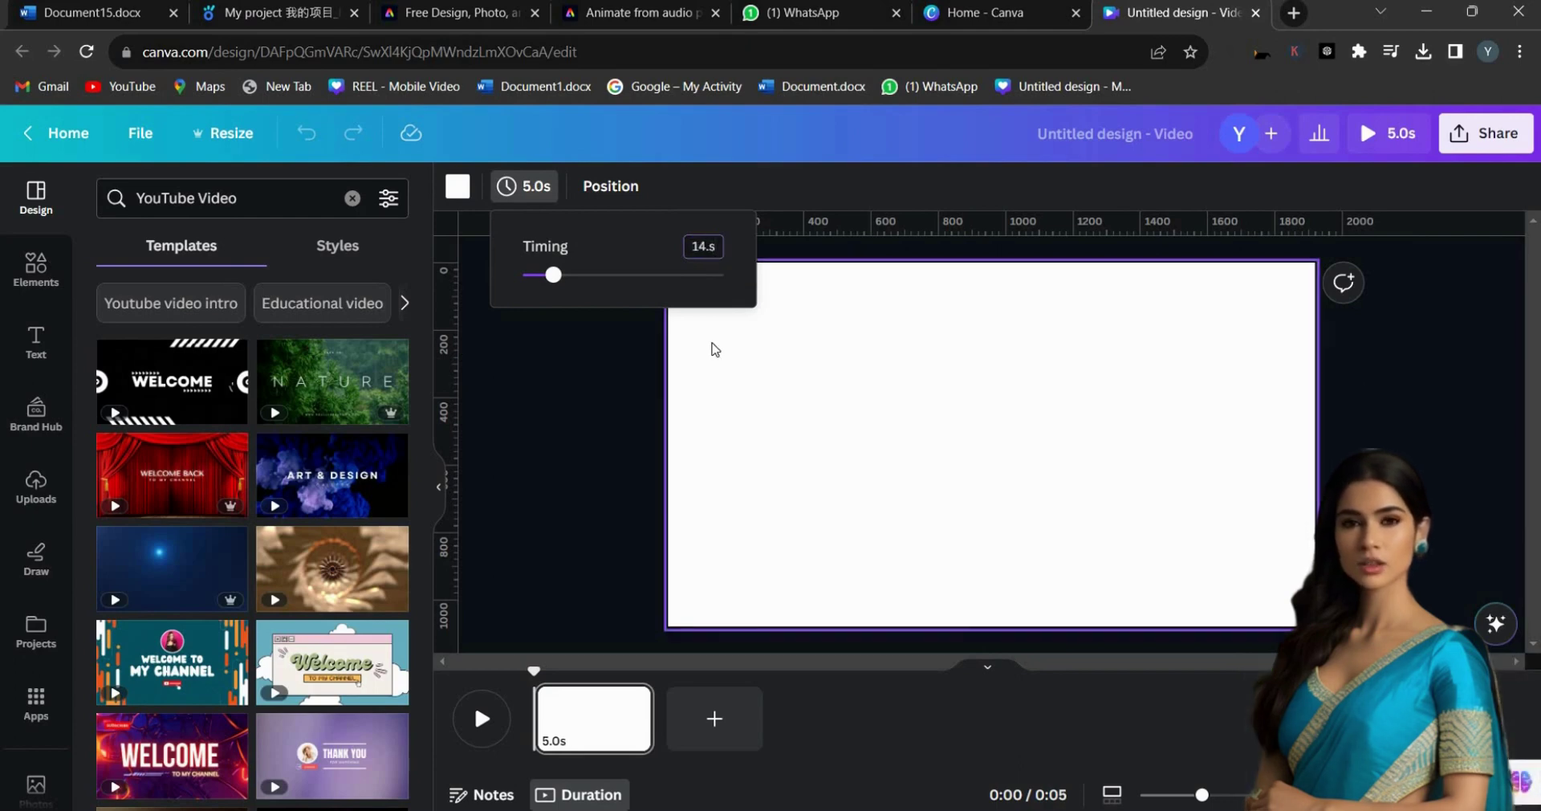
key("Return")
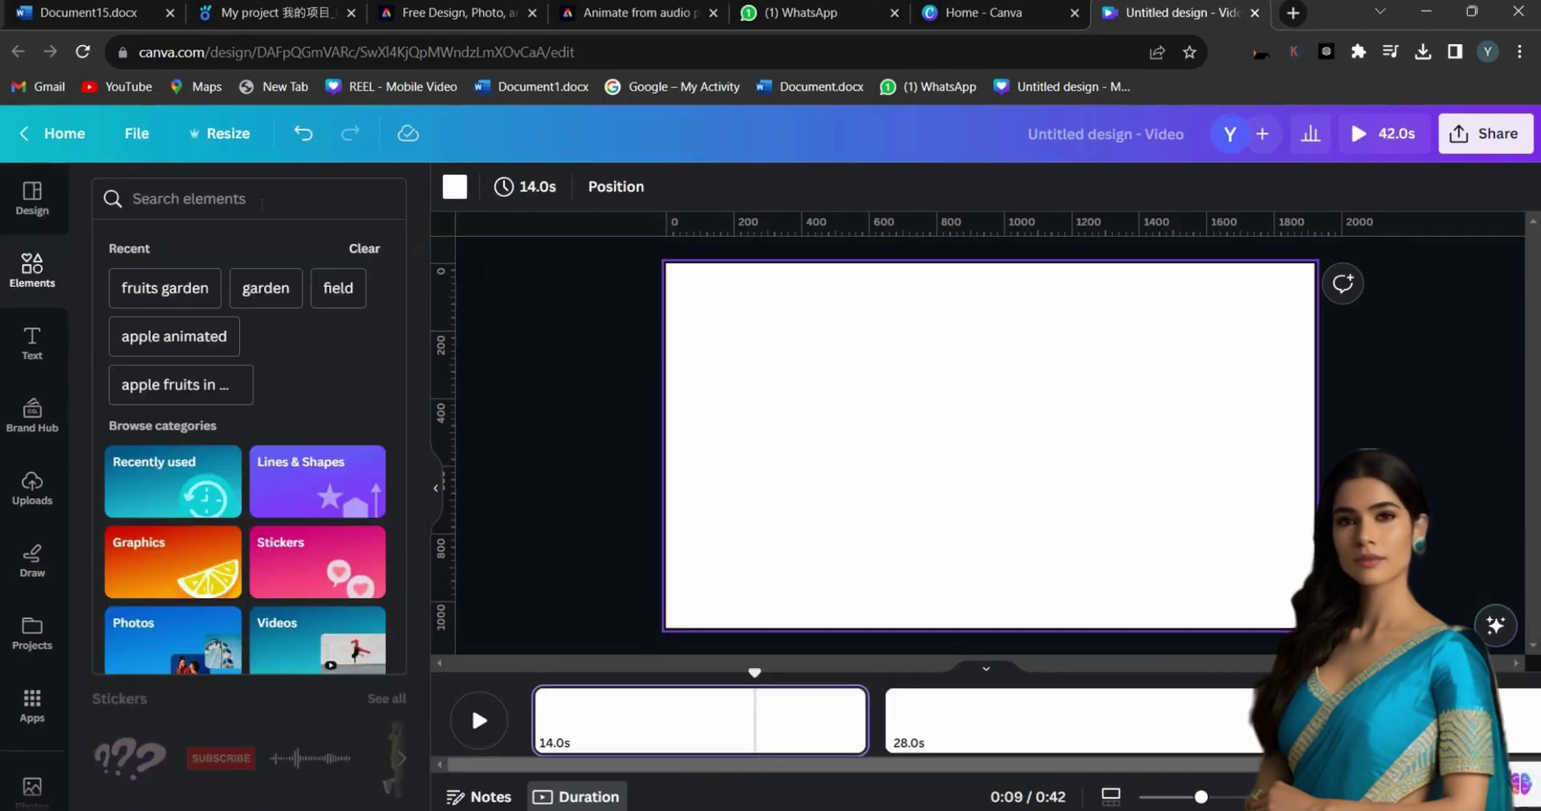
- Search Elements for 'Jungle' and set the cartoon forest image as the page background
left_click(262, 205)
type("Jungle")
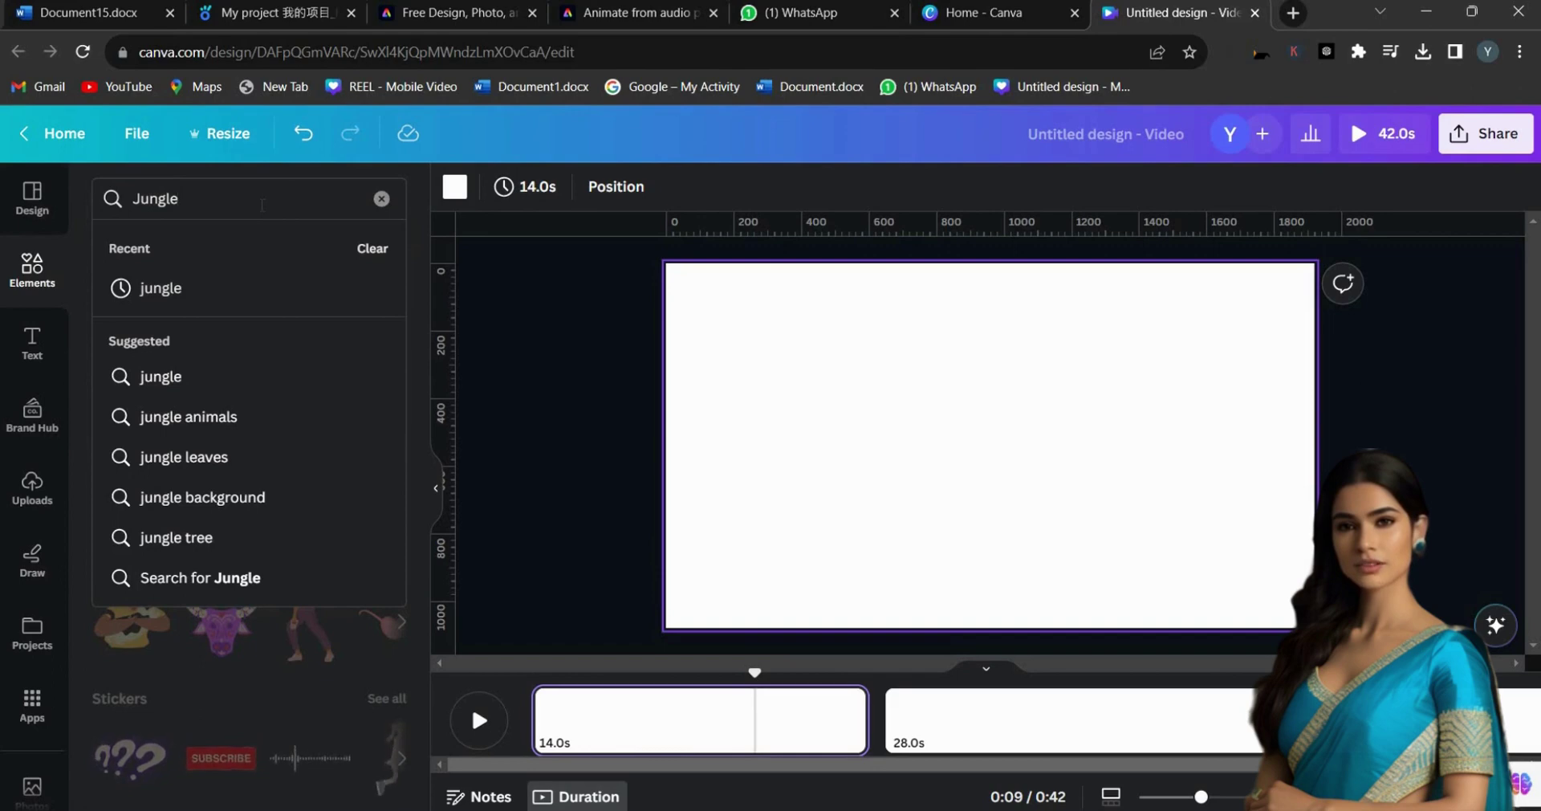
key("Return")
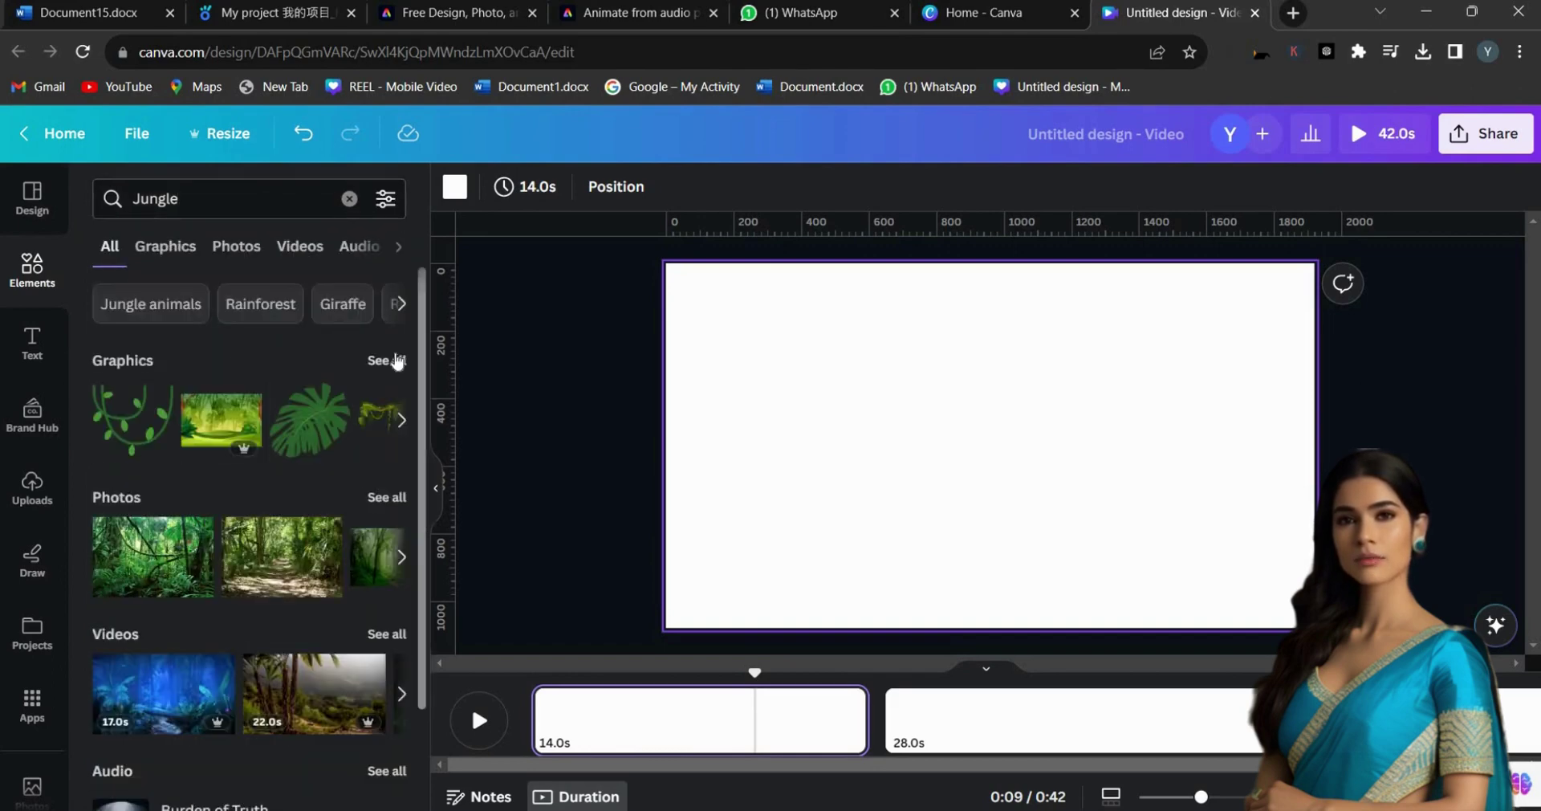
left_click(397, 361)
scroll(257, 550, "down", 1)
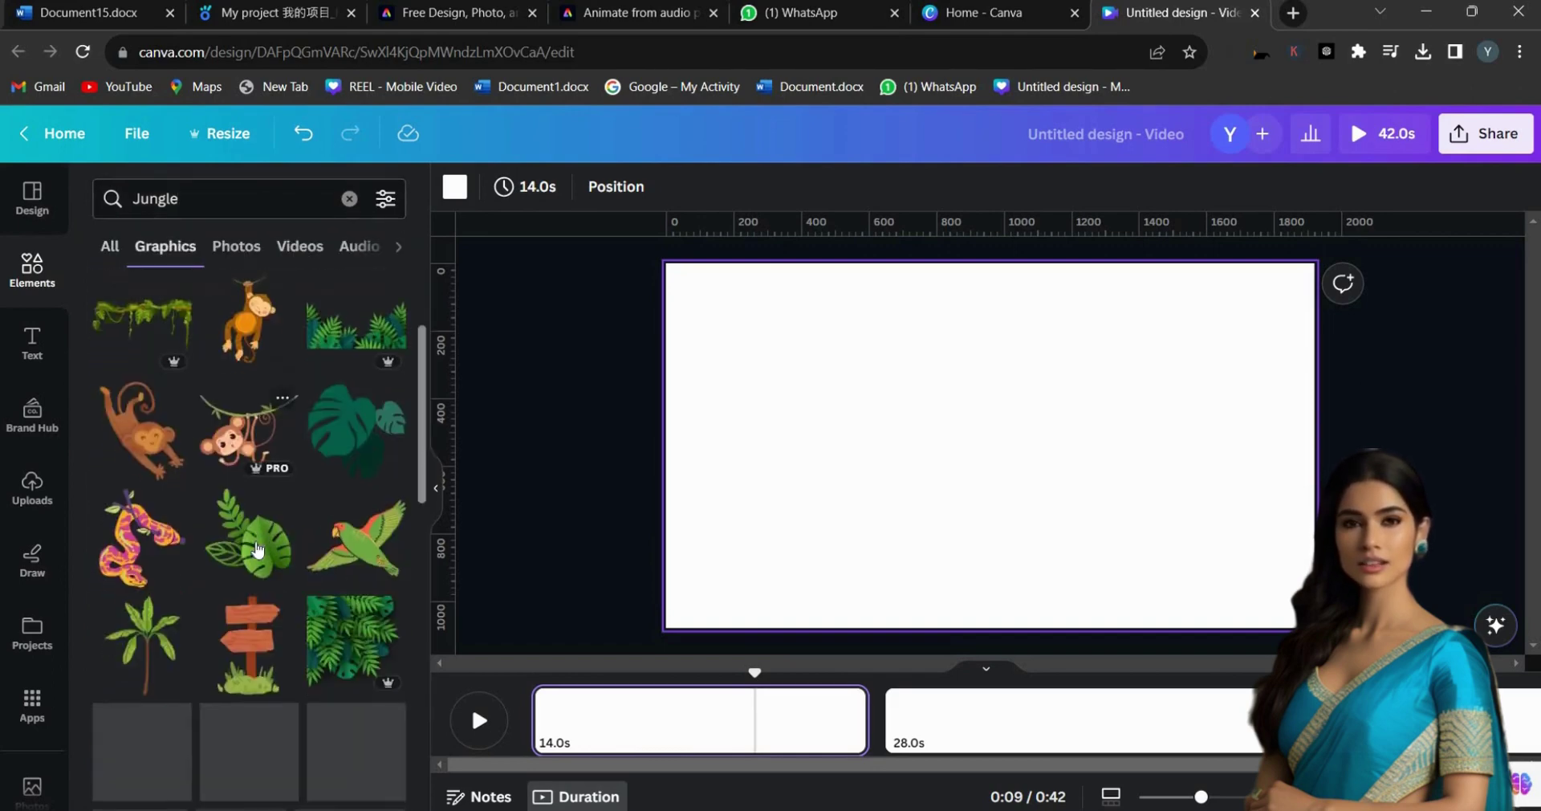
scroll(256, 550, "down", 5)
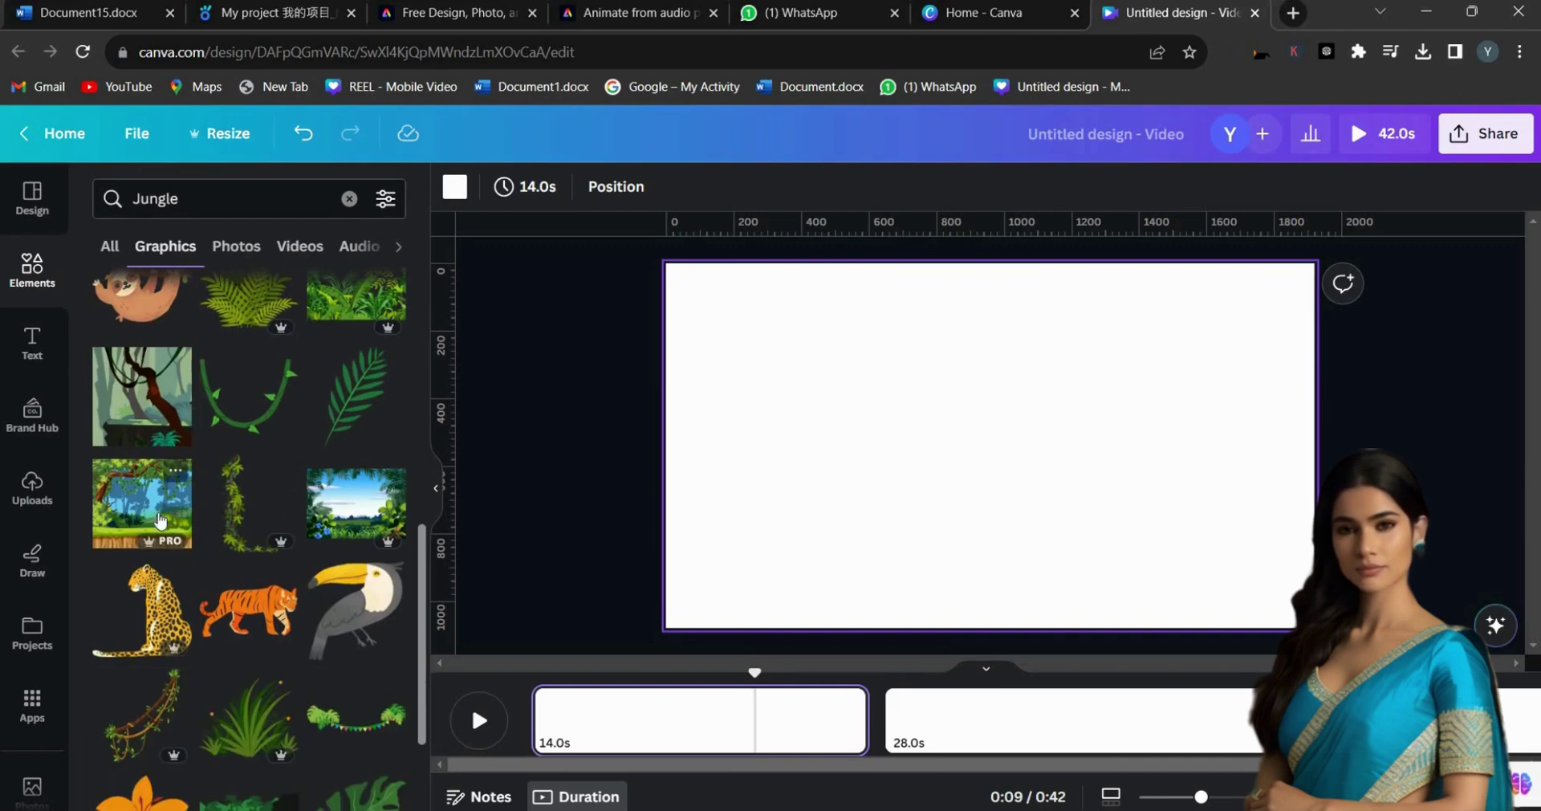
scroll(259, 594, "down", 5)
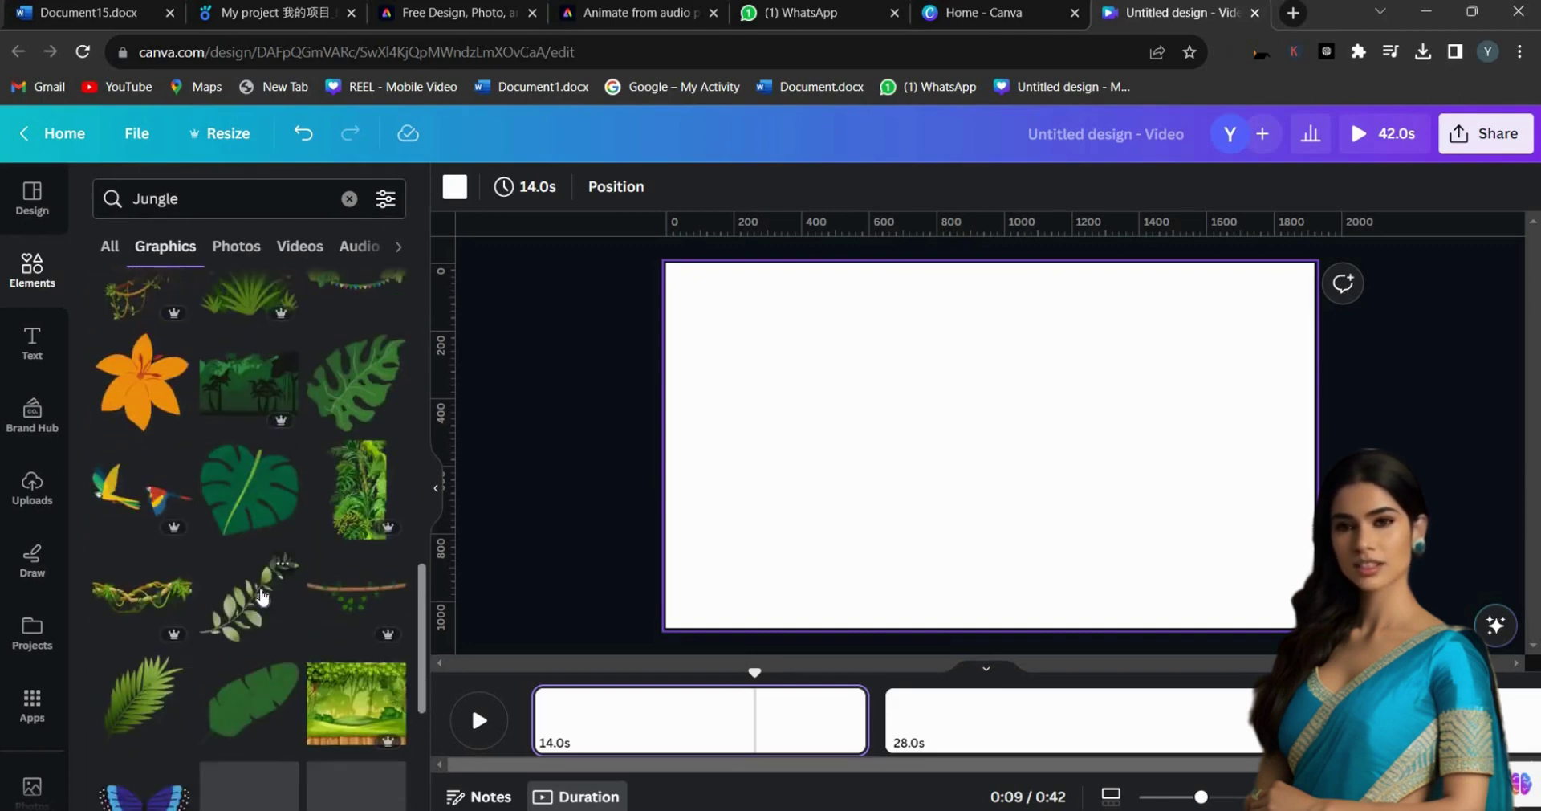
scroll(261, 595, "up", 6)
scroll(362, 480, "down", 1)
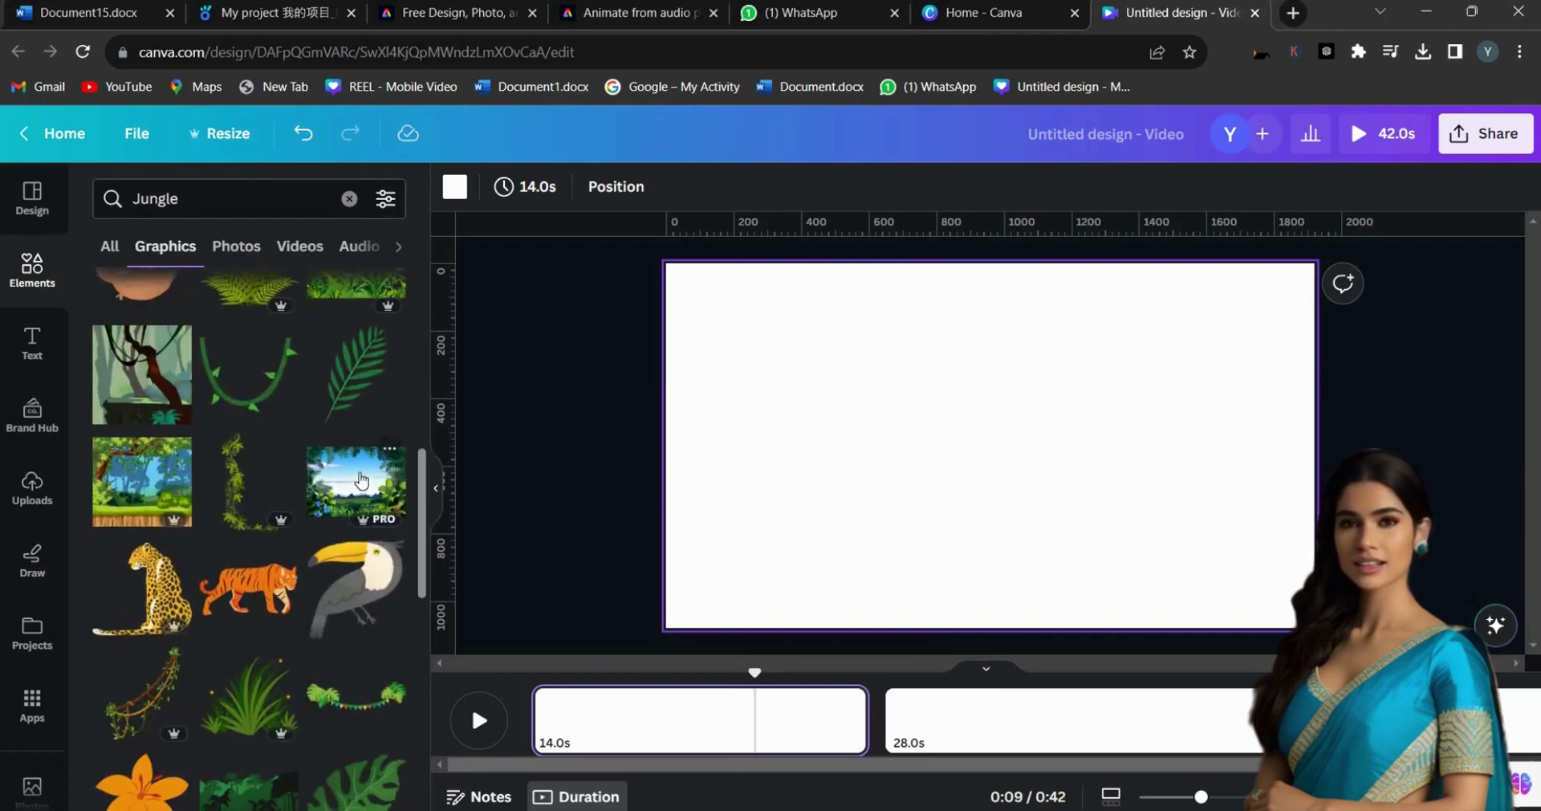
scroll(337, 562, "down", 5)
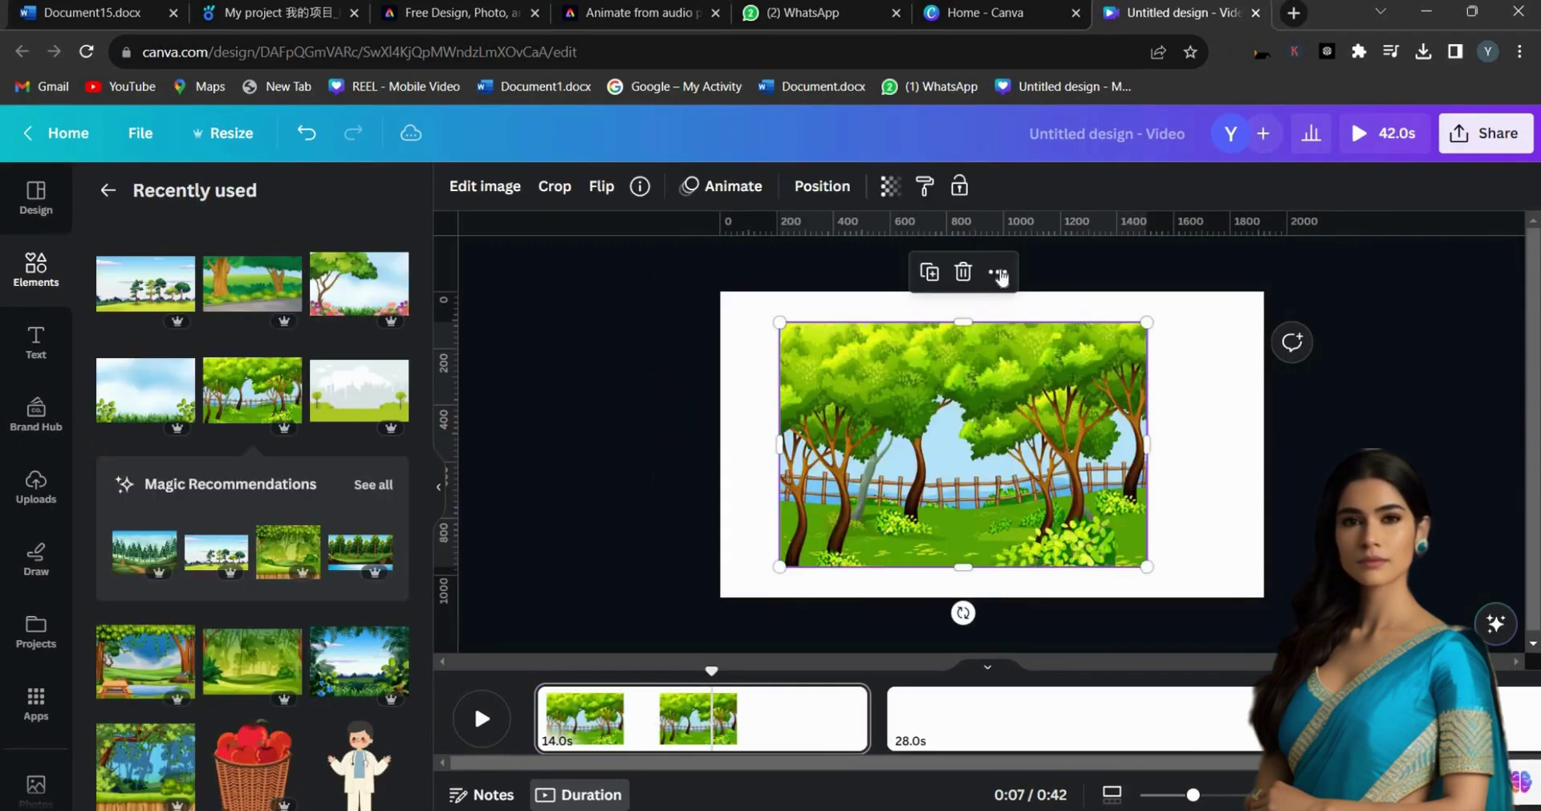
left_click(999, 274)
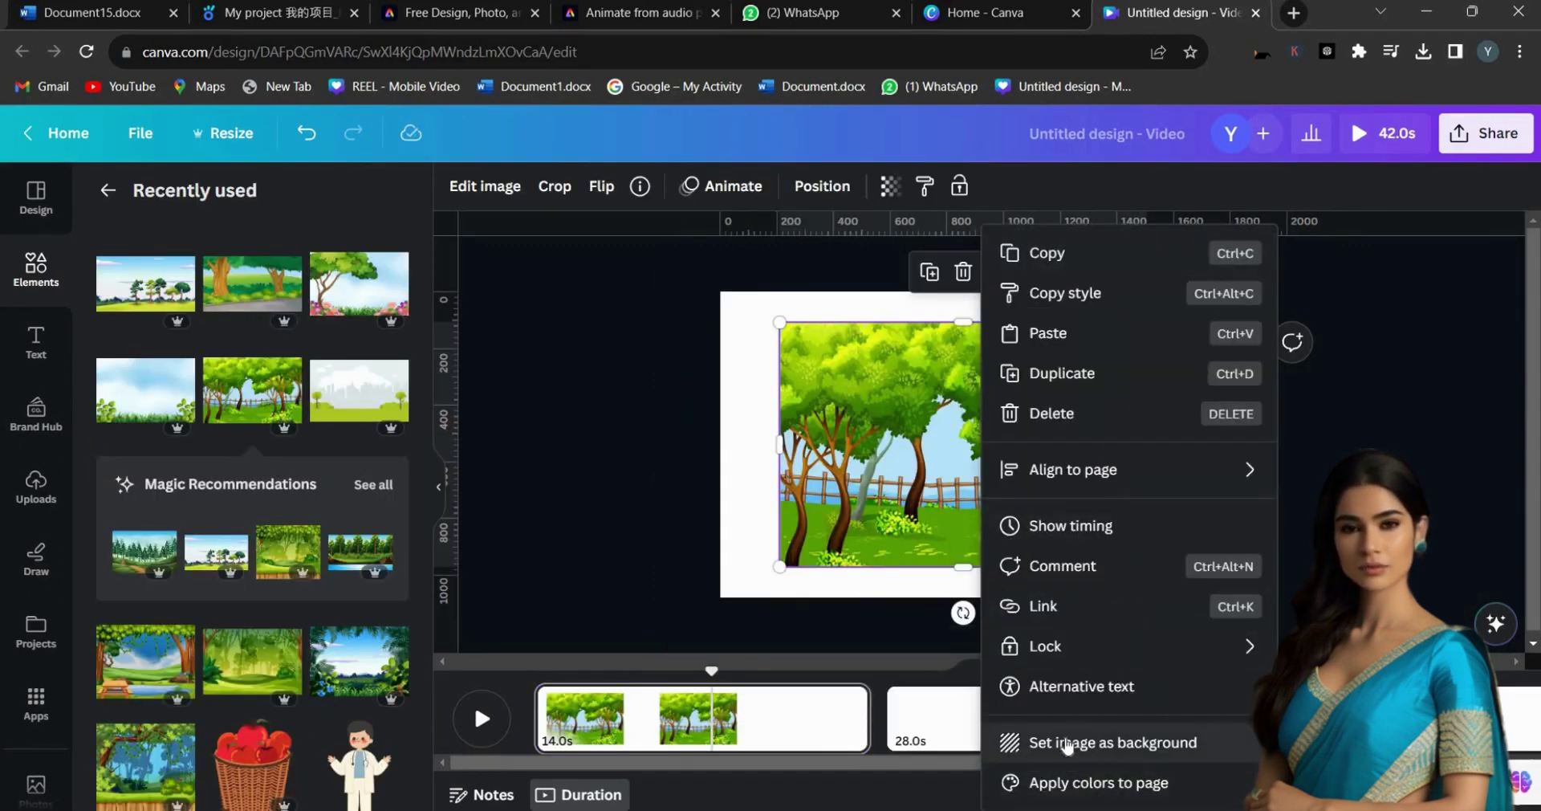
left_click(1067, 744)
- Search Elements for 'birds animated', add the smiling fruit basket graphic and shrink it
type("bir")
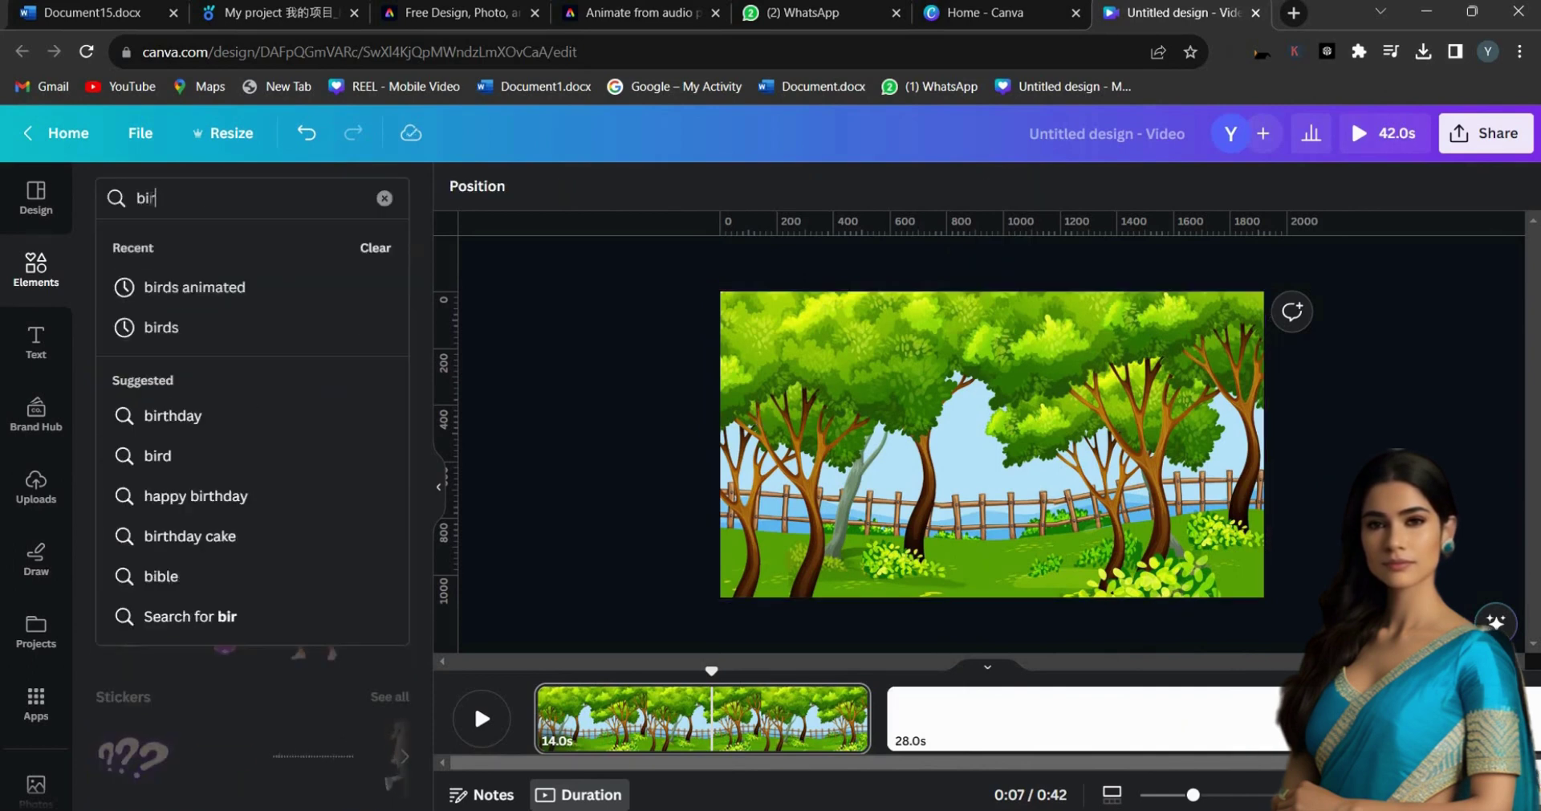
type("ds an")
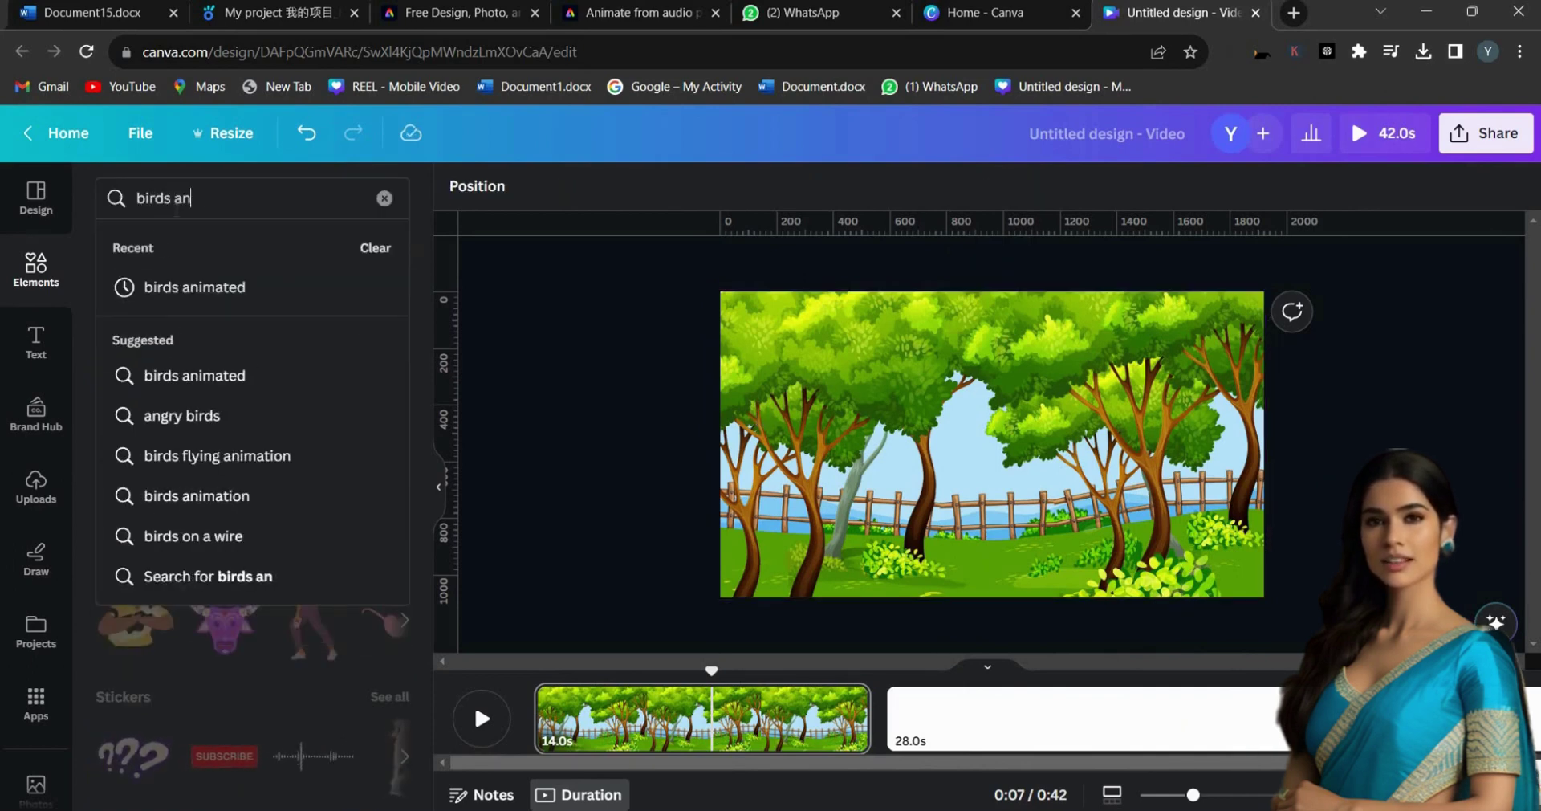
type("imated")
key("Return")
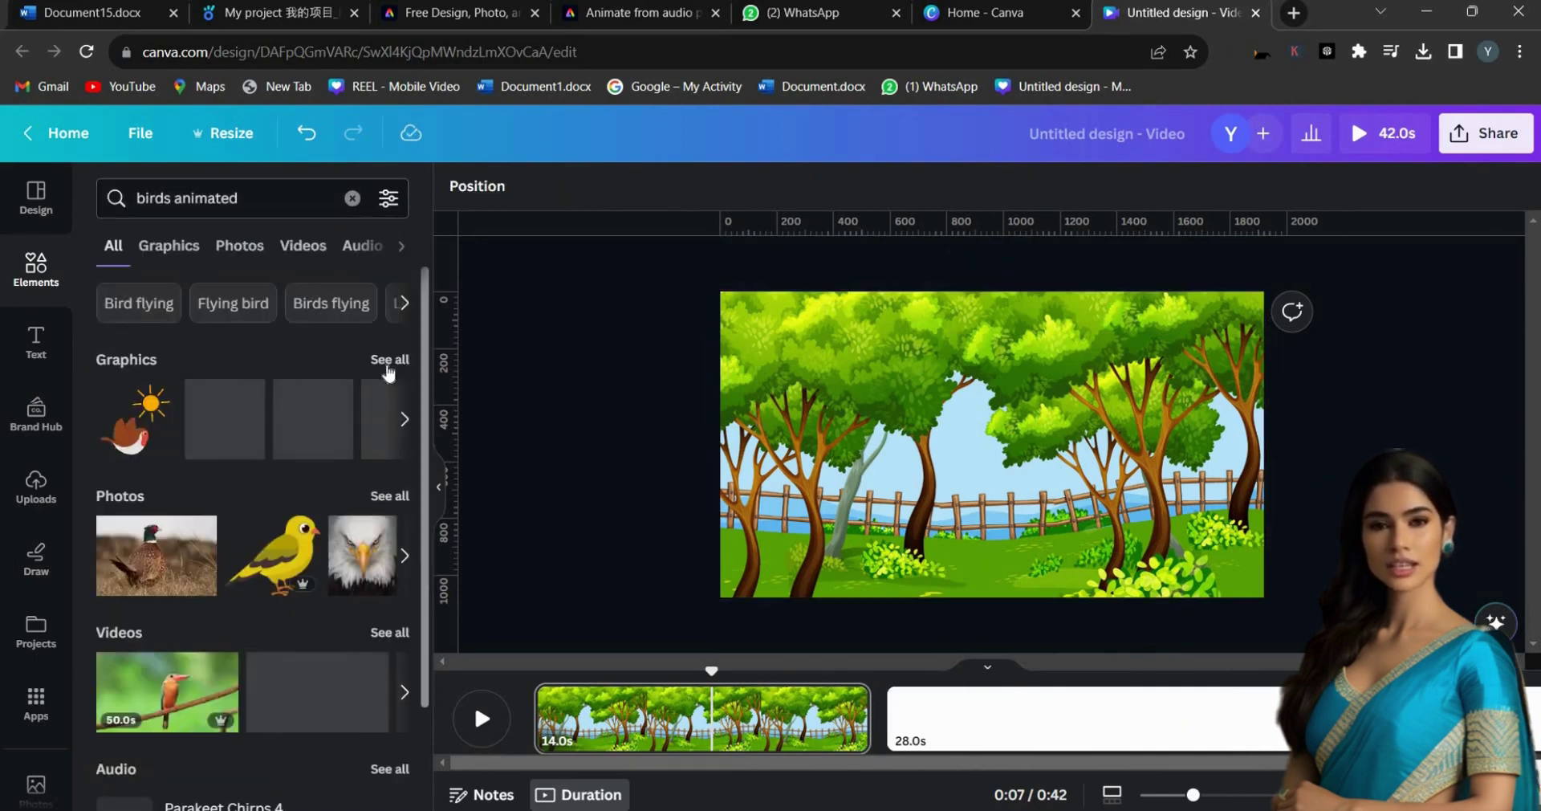
left_click(389, 361)
scroll(241, 522, "down", 5)
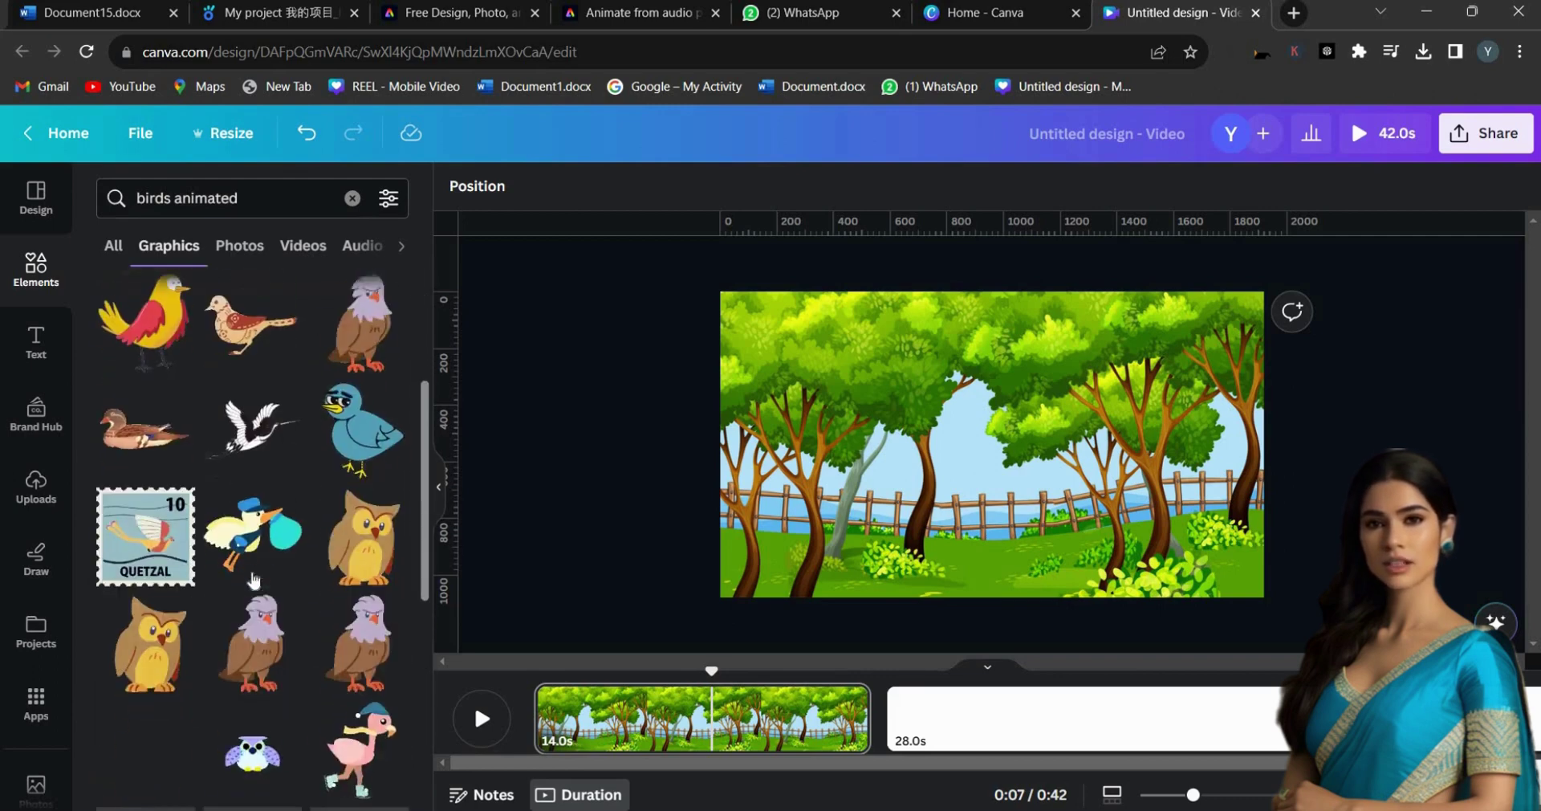
scroll(253, 580, "down", 10)
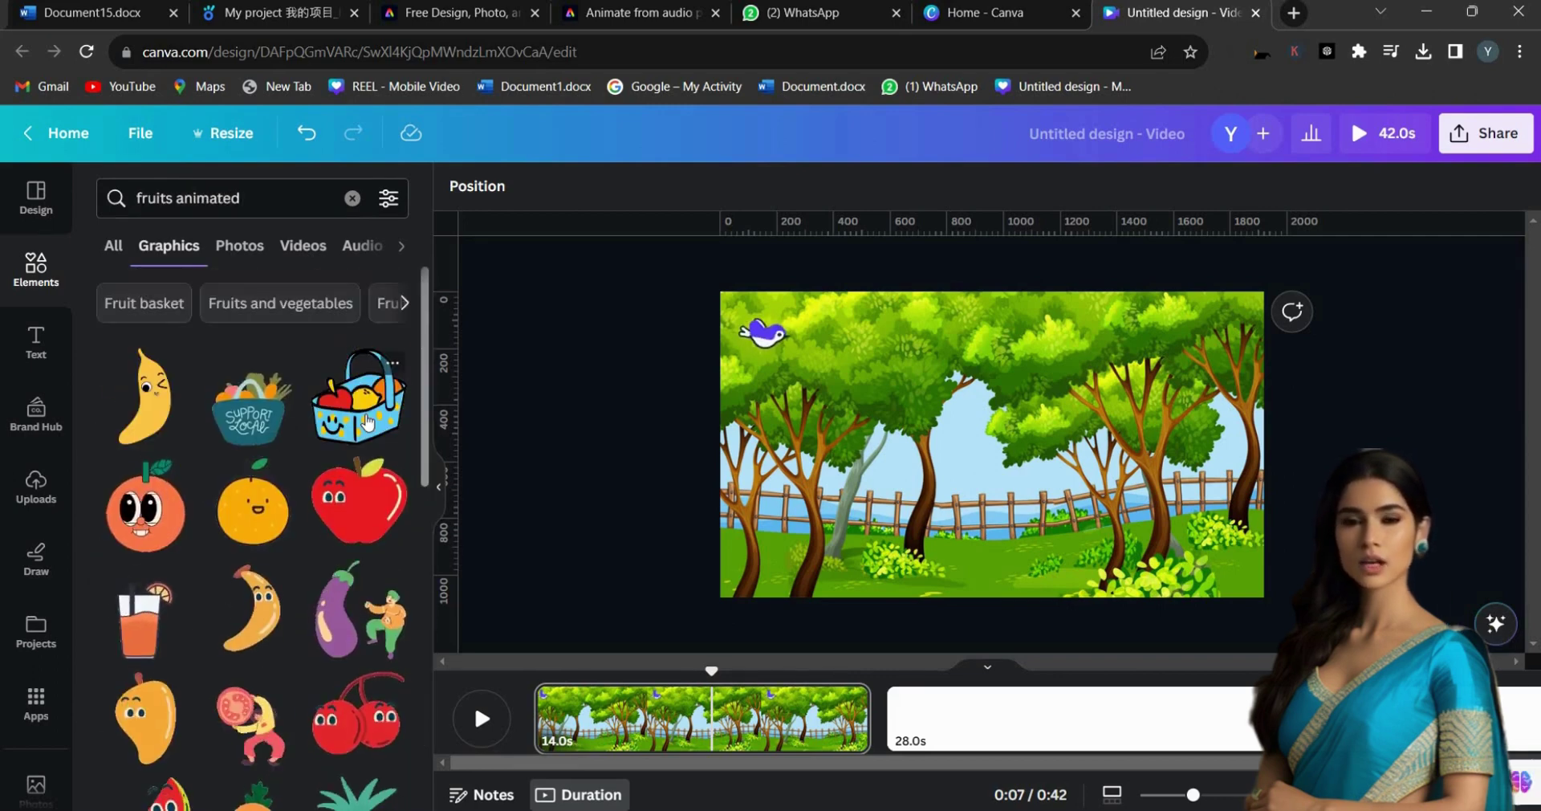
left_click(367, 423)
left_click_drag(1106, 322, 1005, 461)
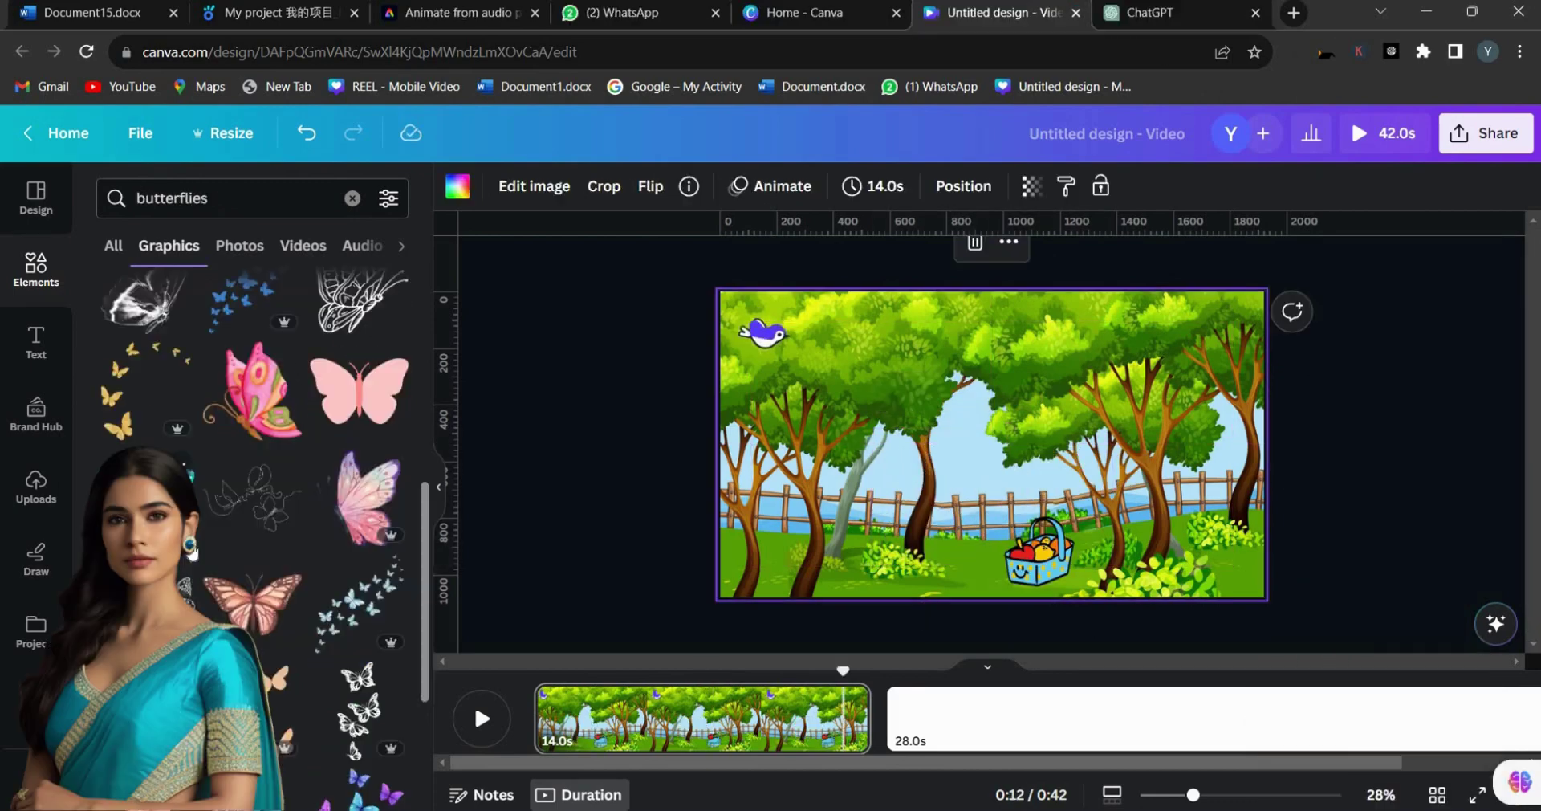
- Add the teal butterfly to the forest scene and resize it smaller
scroll(205, 592, "down", 3)
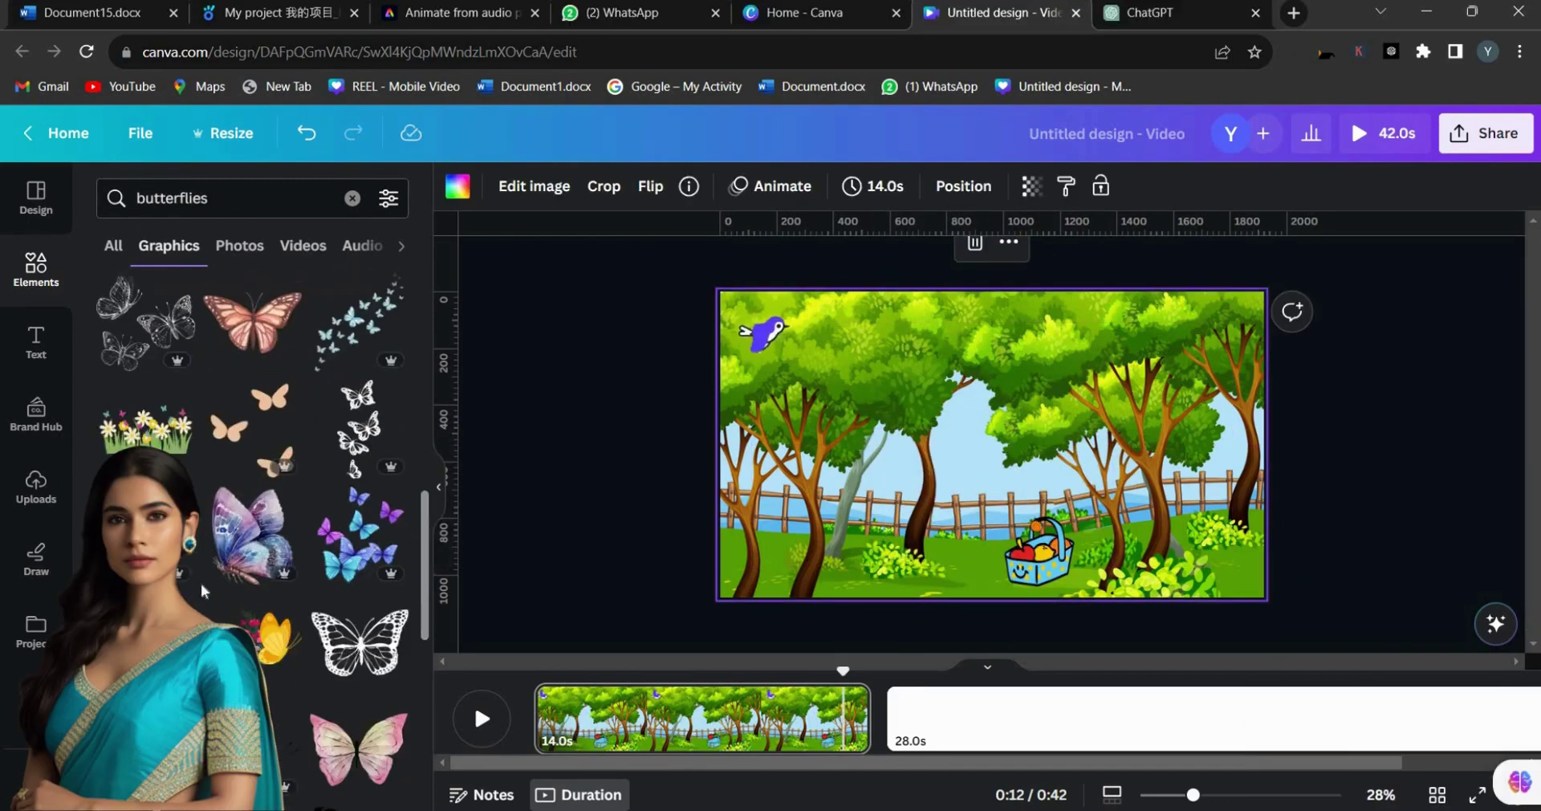
scroll(205, 591, "up", 3)
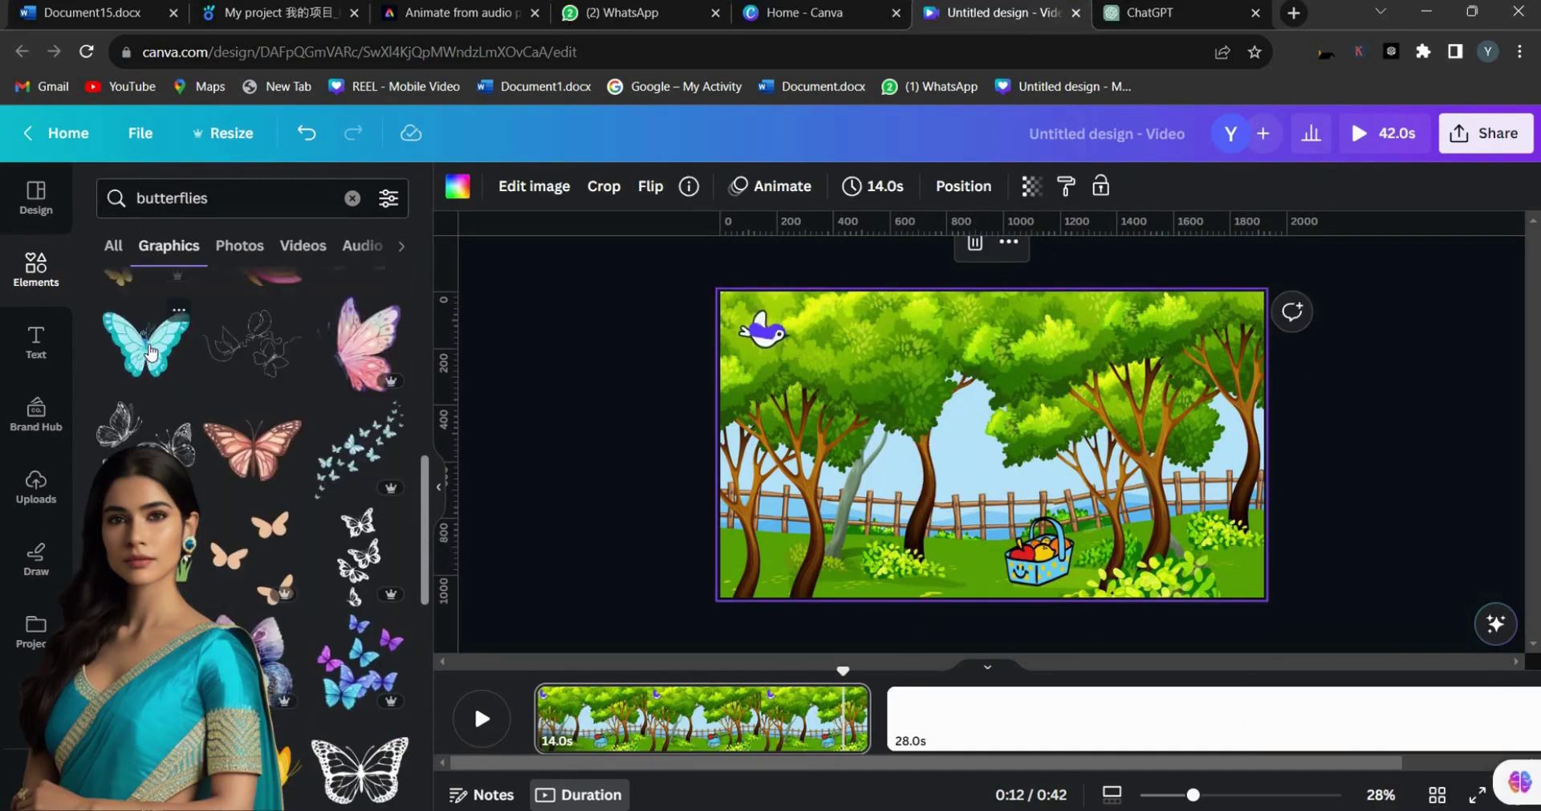
left_click(148, 352)
left_click_drag(1147, 334, 923, 513)
left_click_drag(882, 612, 919, 602)
left_click(695, 573)
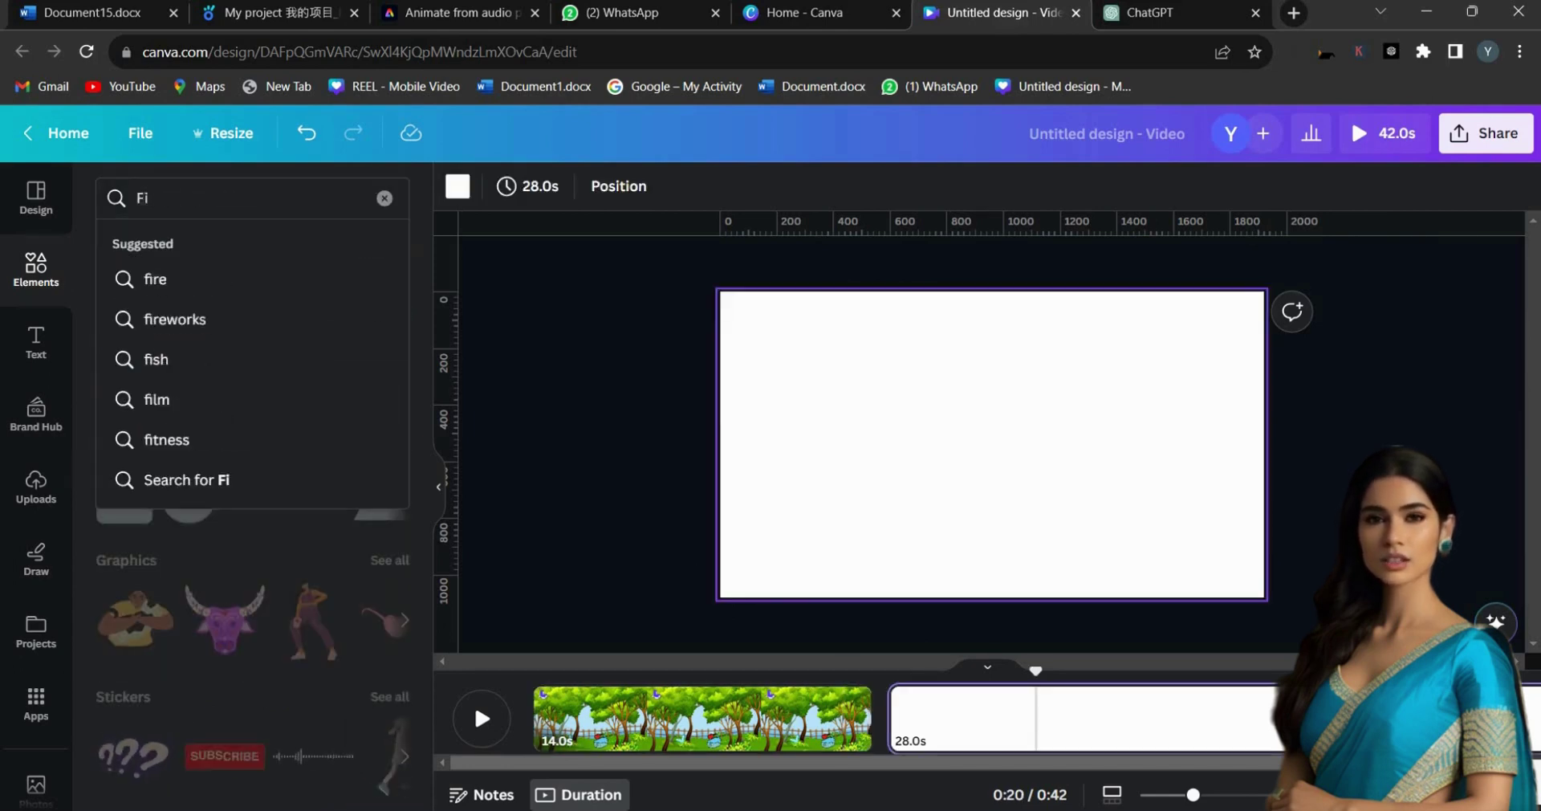
- Search graphics for 'Field' and stretch the sky-and-hills background across the blank page
type("eld")
left_click(137, 485)
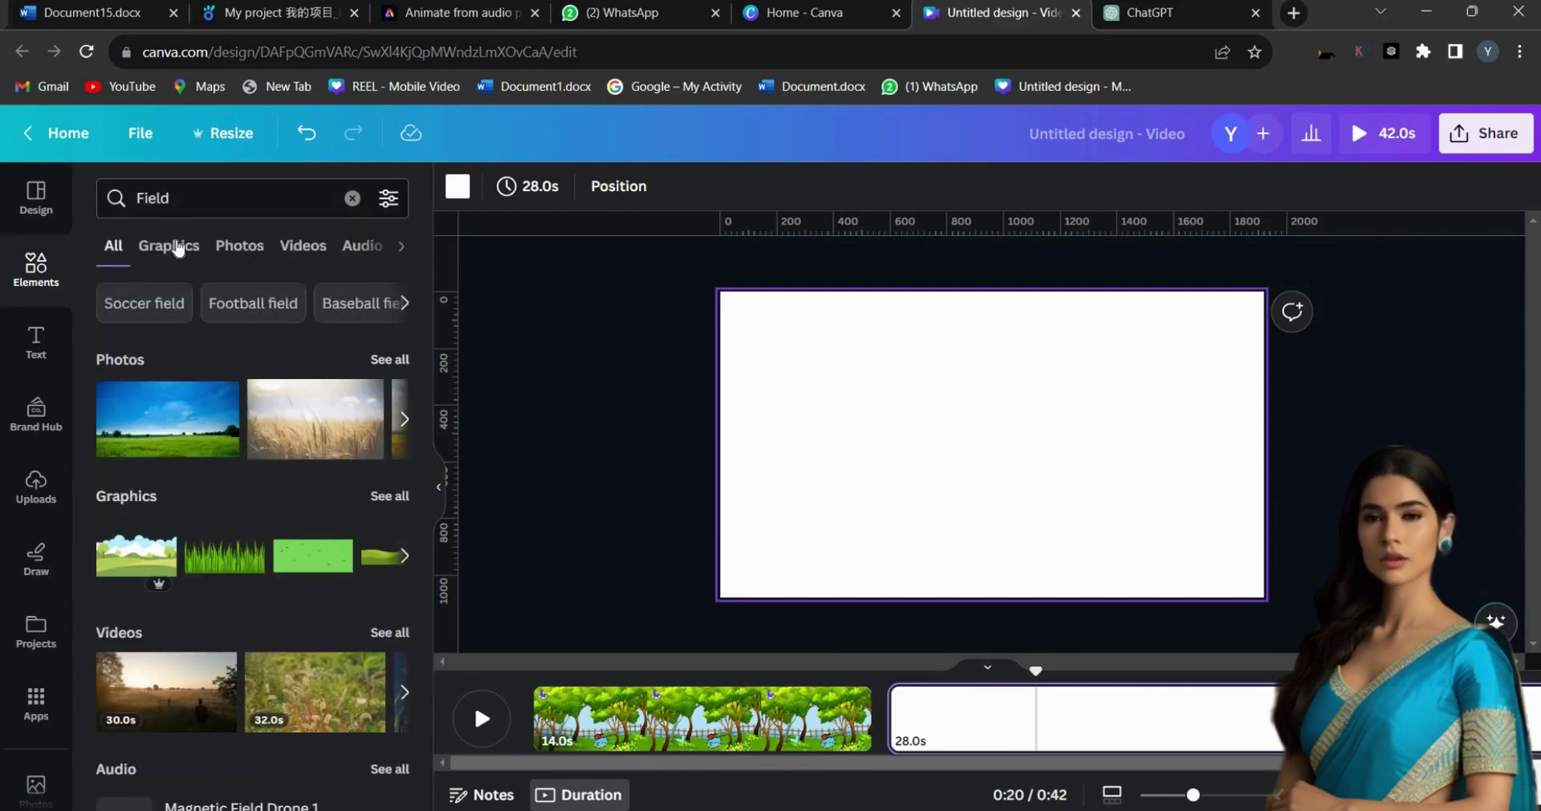
left_click(165, 245)
left_click_drag(252, 526, 964, 488)
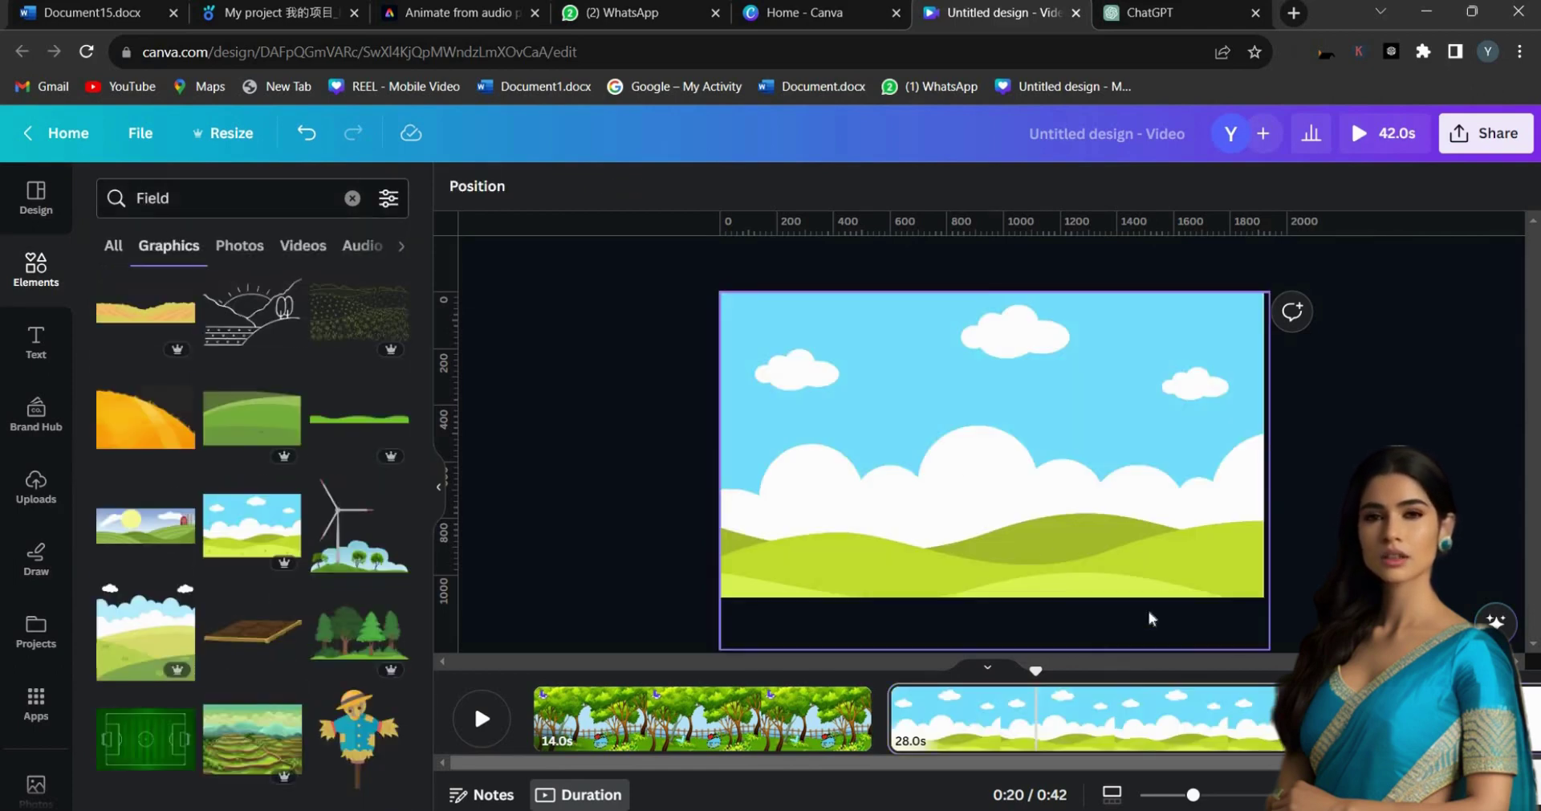
mouse_move(1269, 651)
left_mouse_down()
mouse_move(1264, 634)
mouse_move(1279, 638)
left_mouse_up()
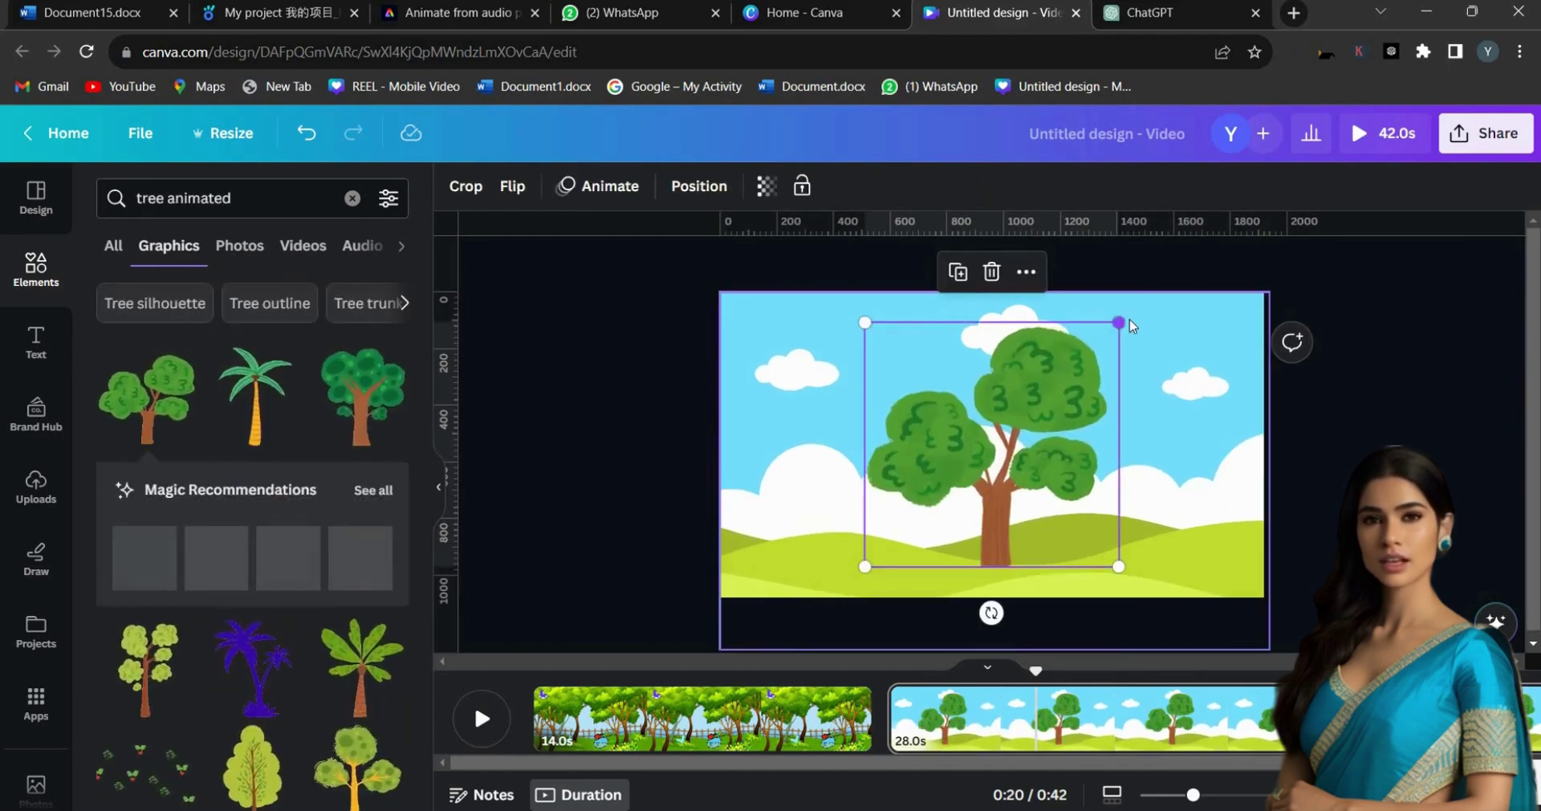
- Shrink the tree to fit the hillside, enlarge the red apple, and place a yellow apple beside it
left_click_drag(1122, 323, 936, 506)
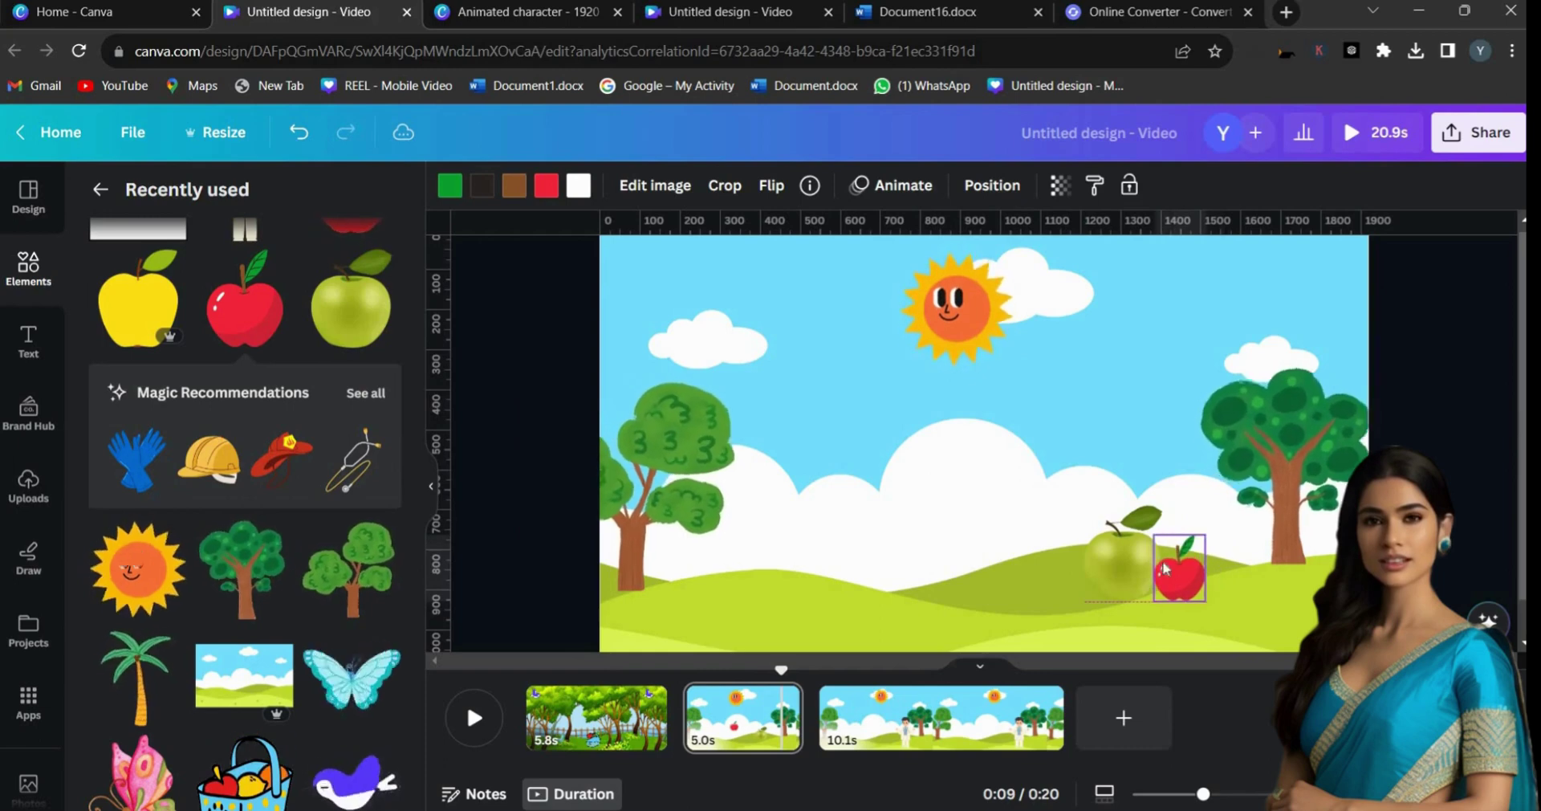
left_click(1166, 568)
left_click_drag(1153, 535, 1139, 516)
left_click(143, 324)
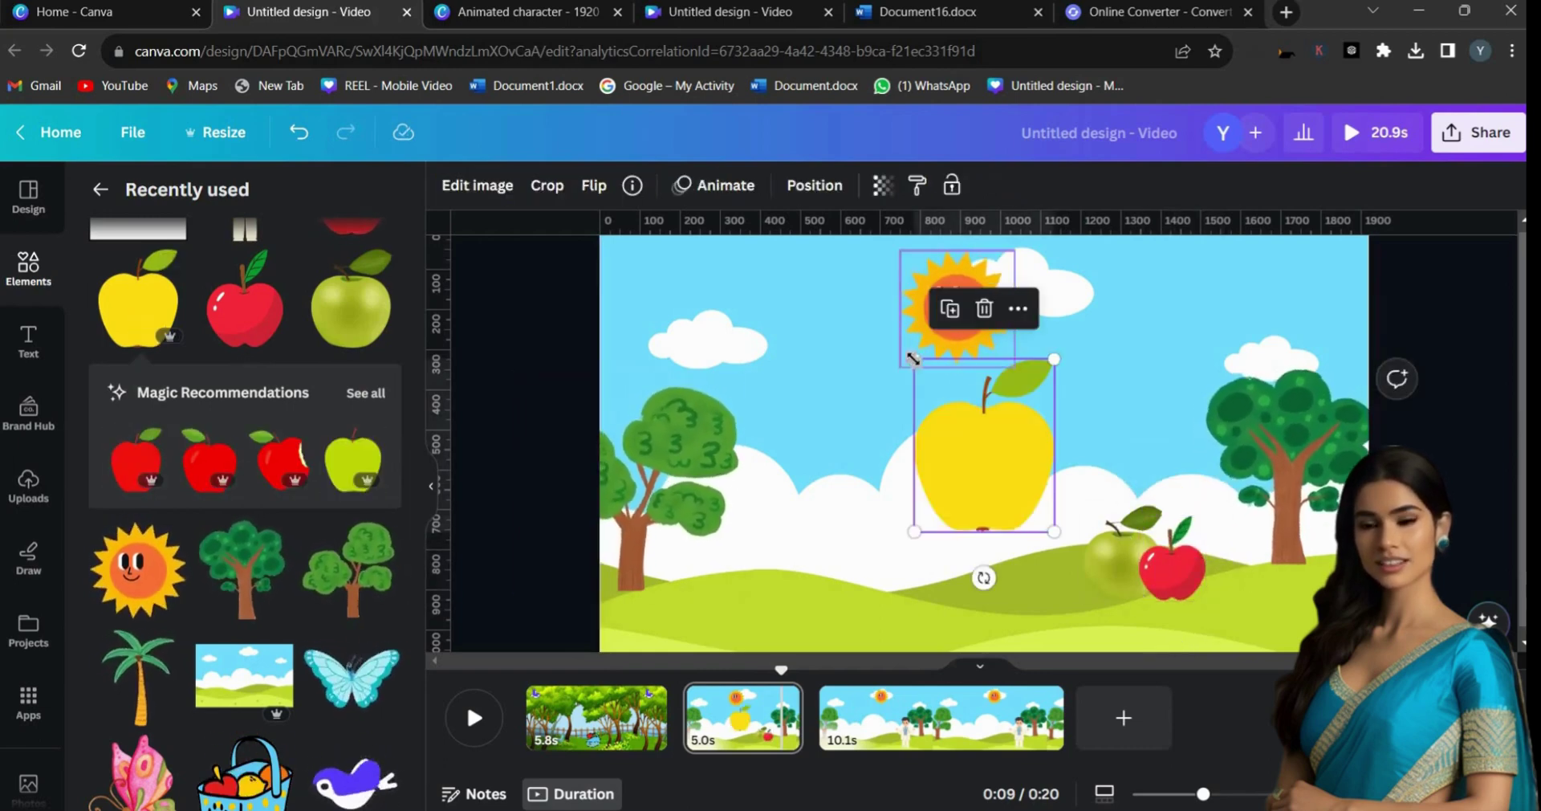
left_click_drag(1009, 480, 1107, 574)
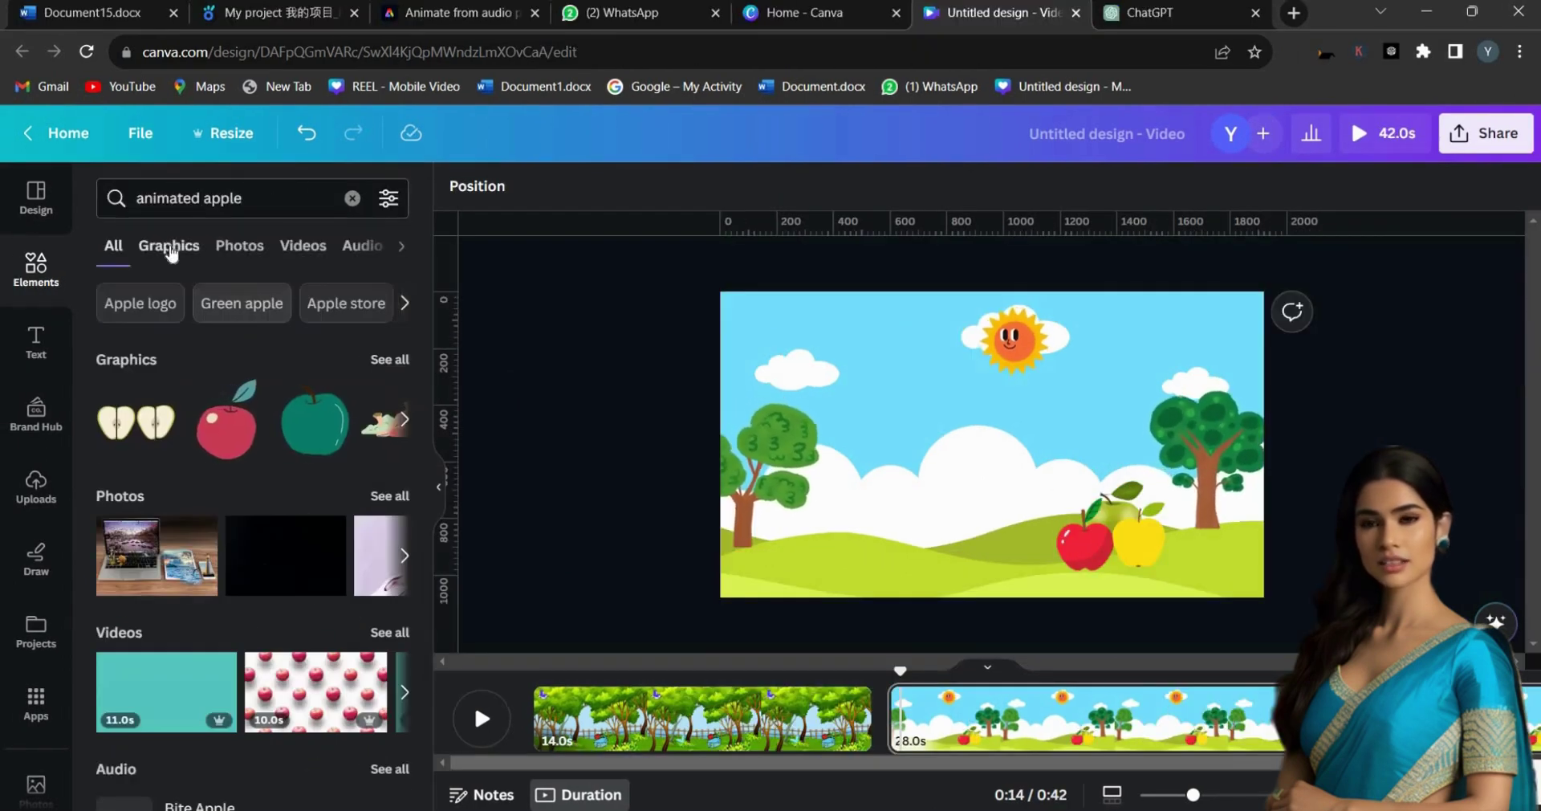
- Add a small smiling red apple graphic from 'animated apple' to the lower-left hillside
left_click(170, 253)
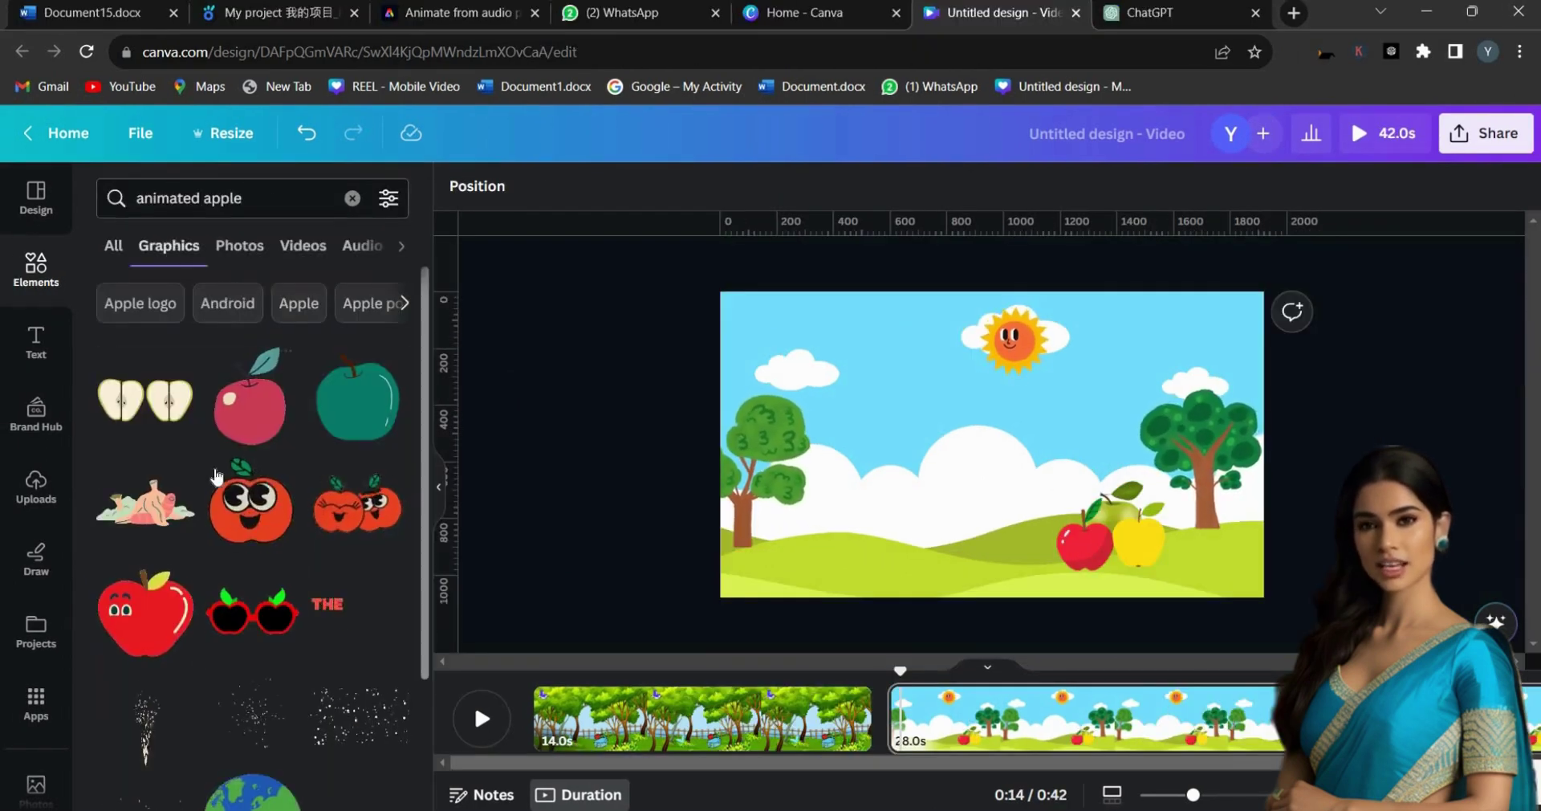
scroll(145, 428, "down", 3)
left_click(146, 429)
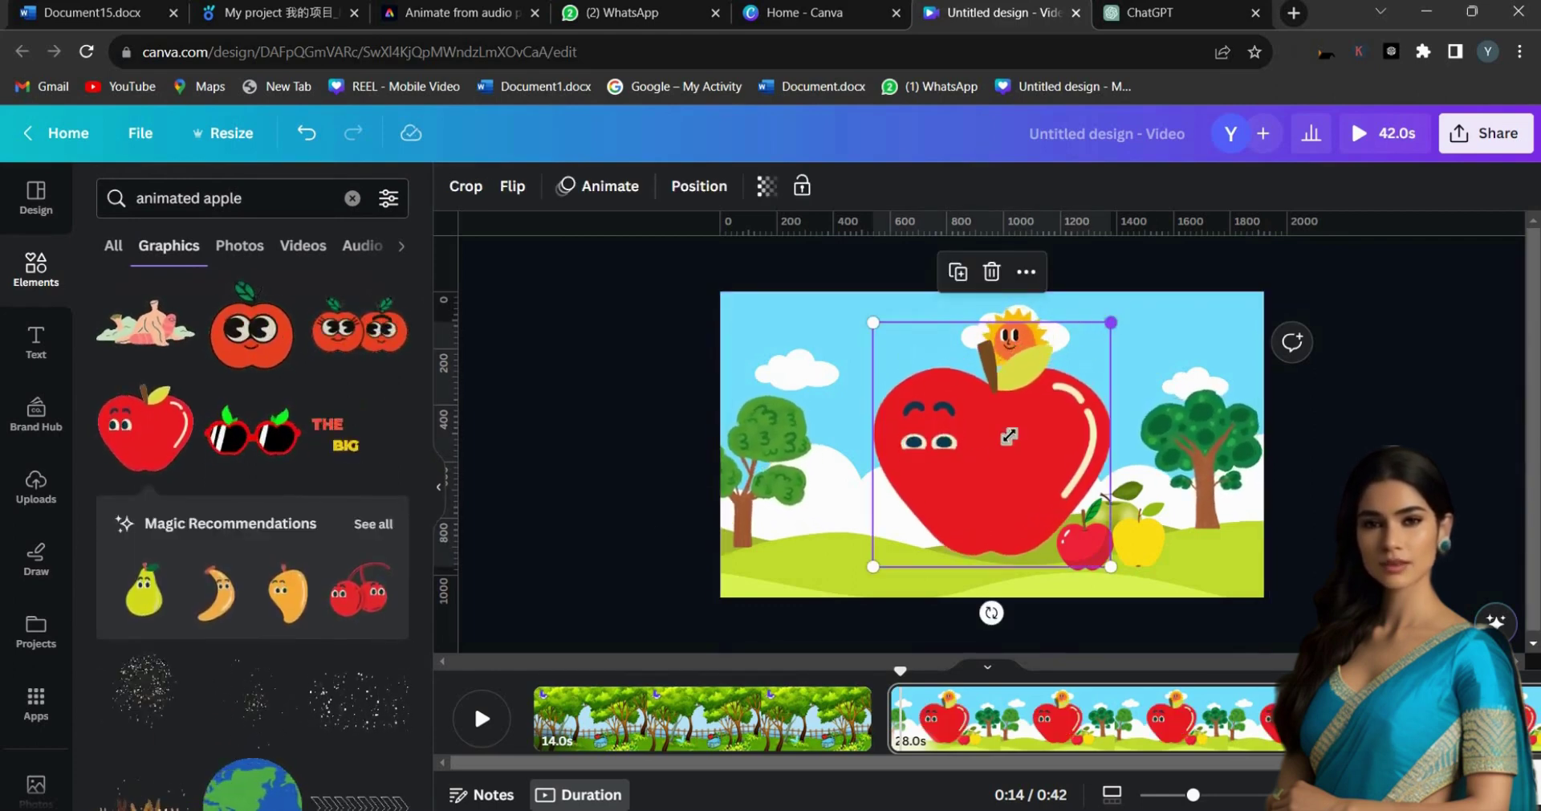
left_click_drag(1111, 322, 997, 431)
left_click_drag(947, 513, 795, 549)
- Give the smiling apple a custom animation path moving rightward along the hill
left_click(582, 188)
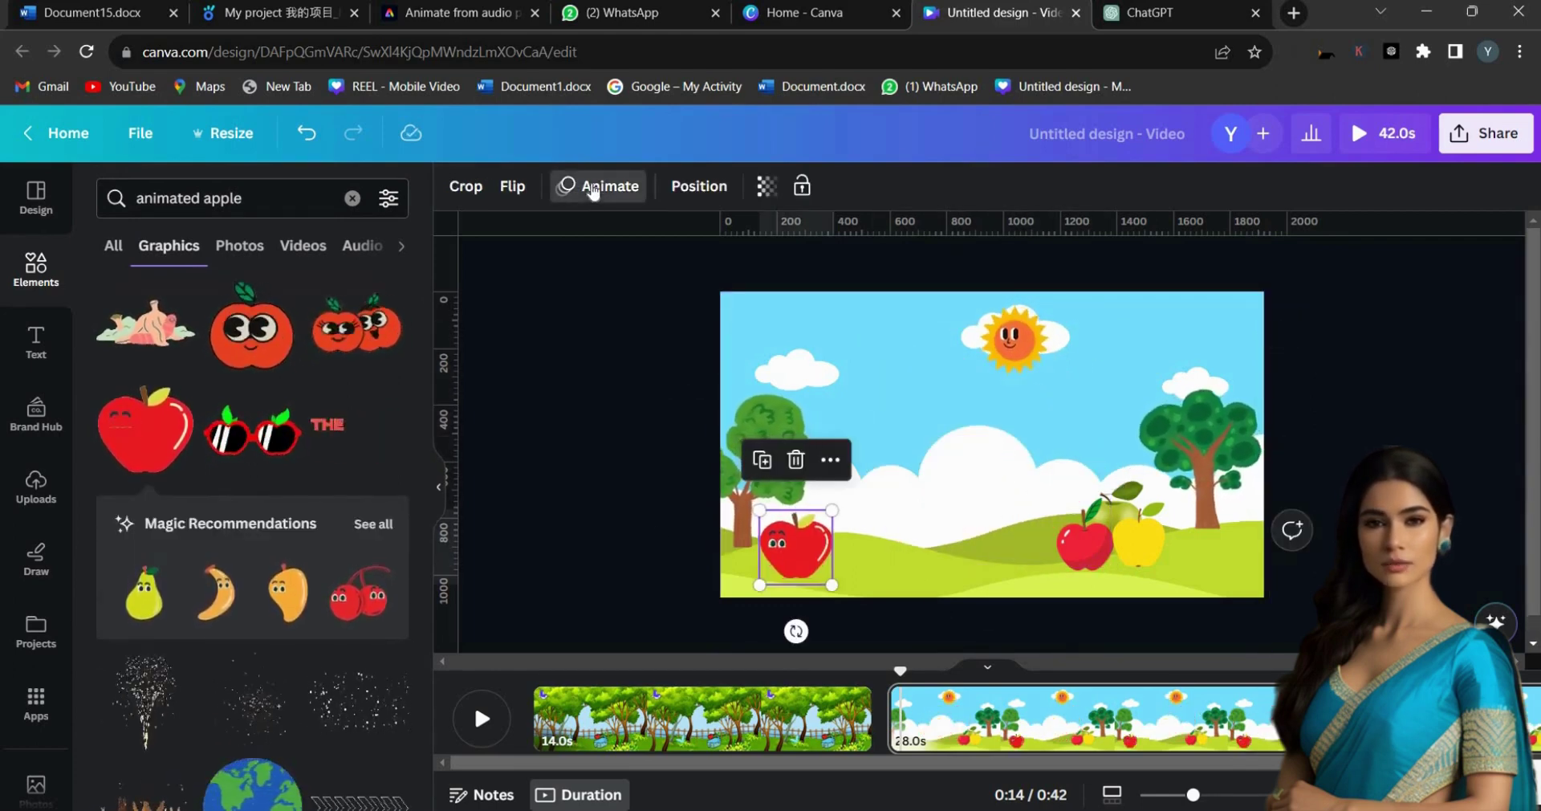
left_click(251, 281)
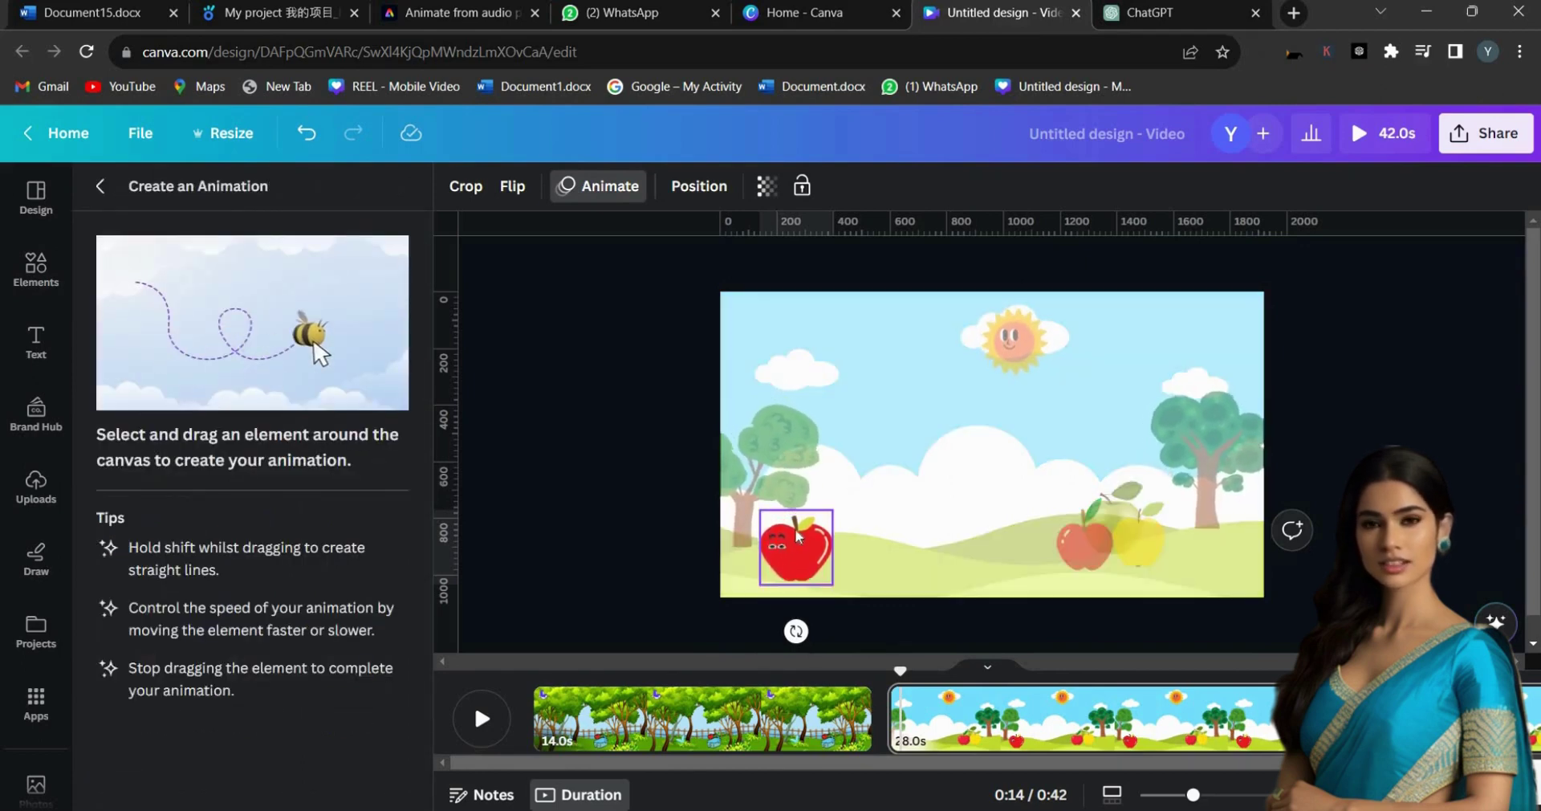
mouse_move(778, 548)
left_mouse_down()
mouse_move(811, 517)
mouse_move(865, 553)
mouse_move(874, 541)
mouse_move(872, 525)
mouse_move(871, 549)
mouse_move(801, 552)
left_mouse_up()
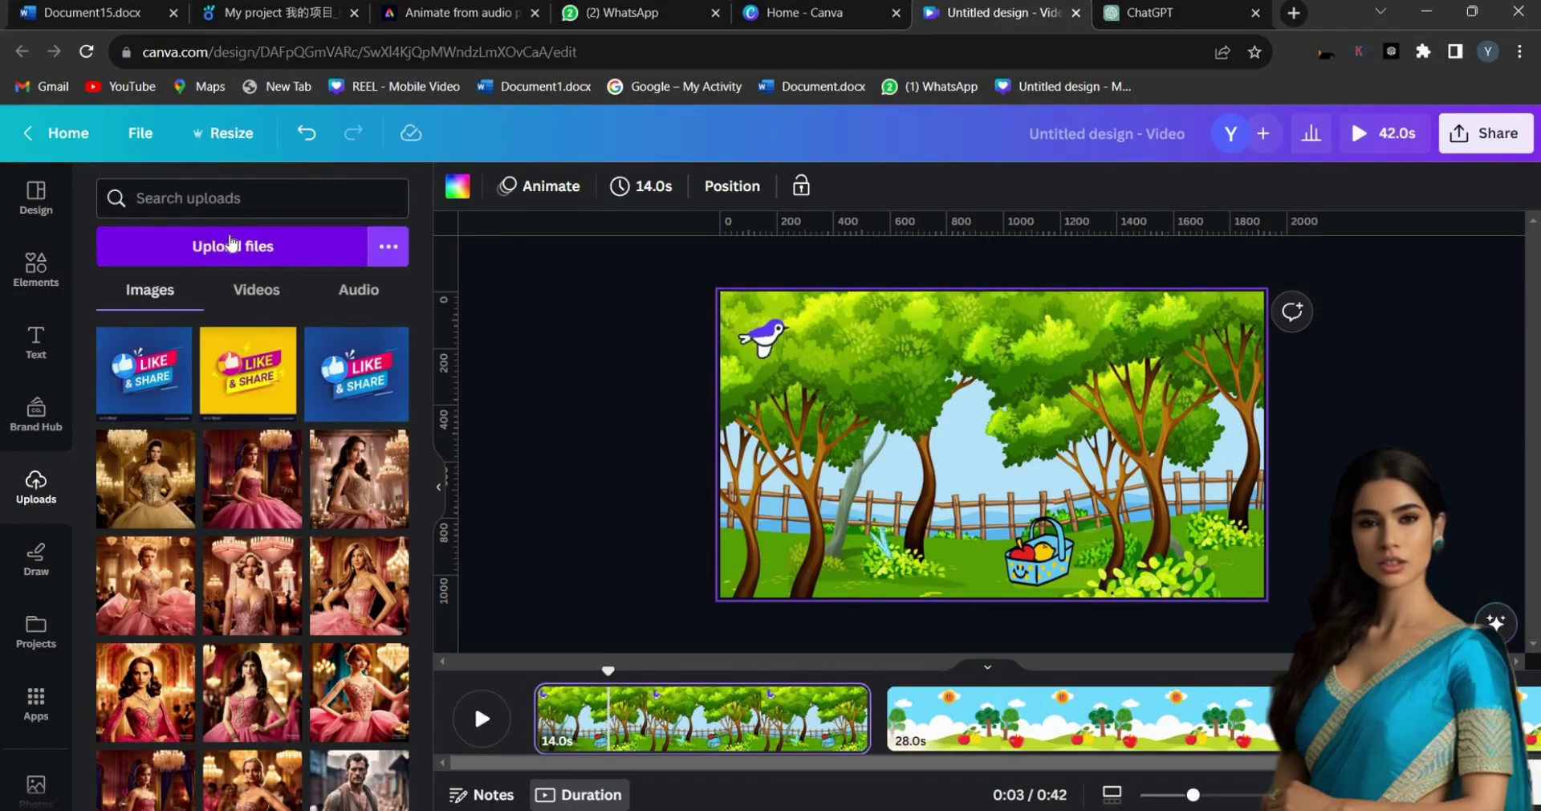
- Upload the raccoon avatar video from Downloads and add it to the jungle scene
left_click(224, 251)
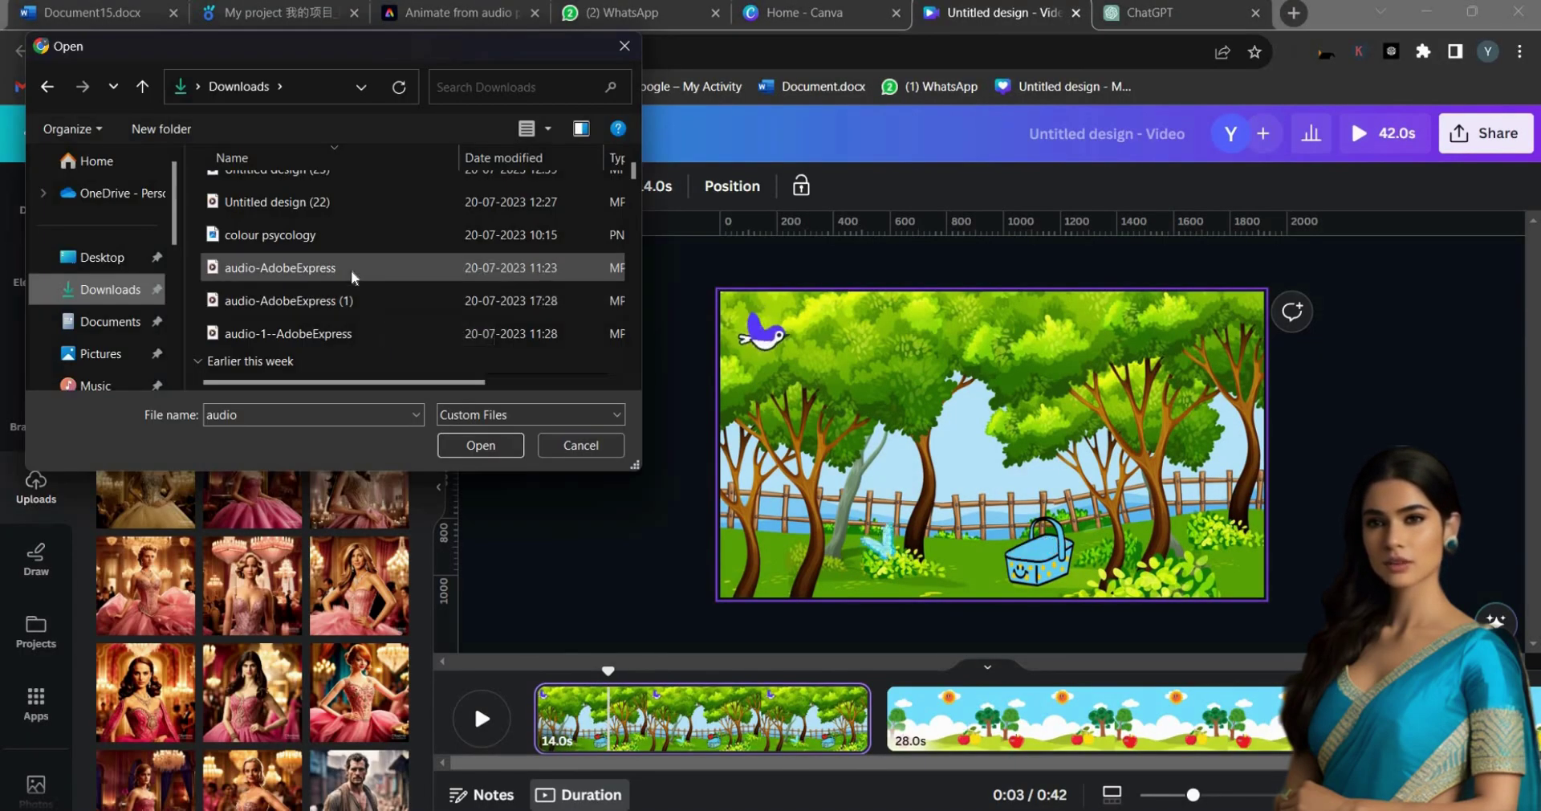
left_click(280, 267)
left_click(481, 444)
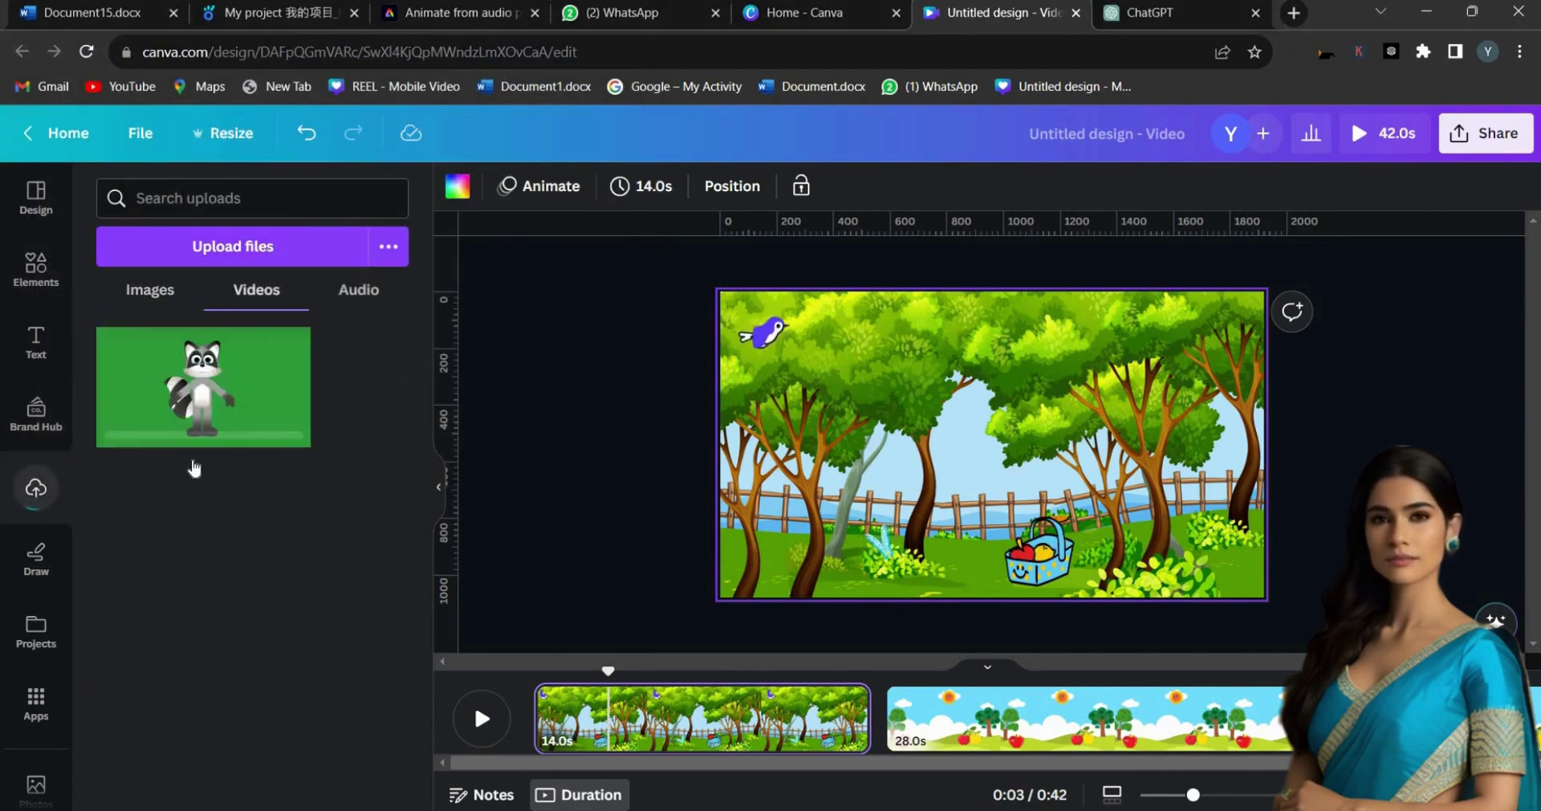
left_click(172, 373)
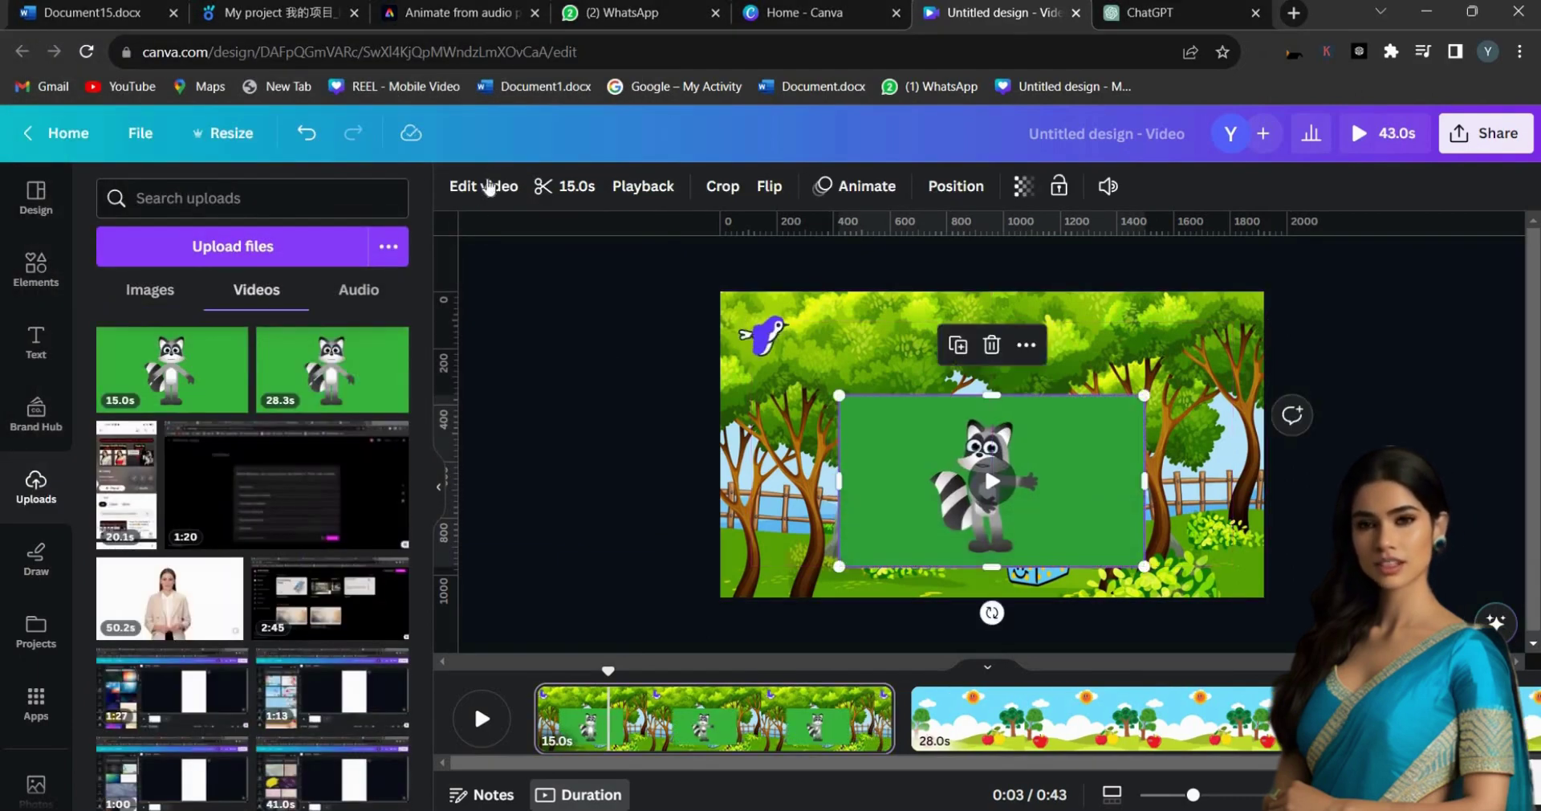
- Remove the raccoon video's green background, trim and enlarge it, and place it beside the fruit basket
left_click(475, 196)
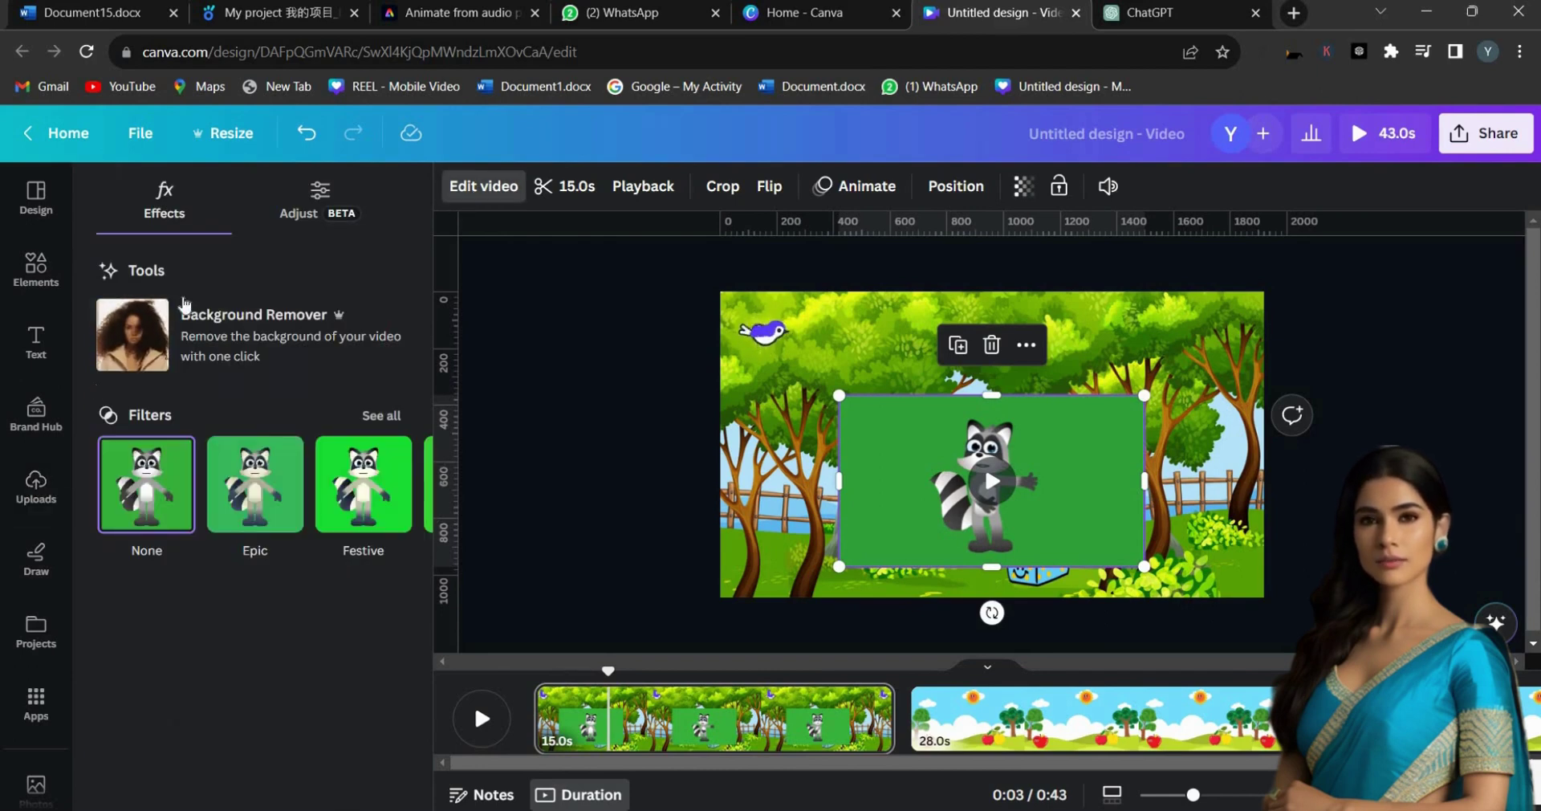
left_click(237, 337)
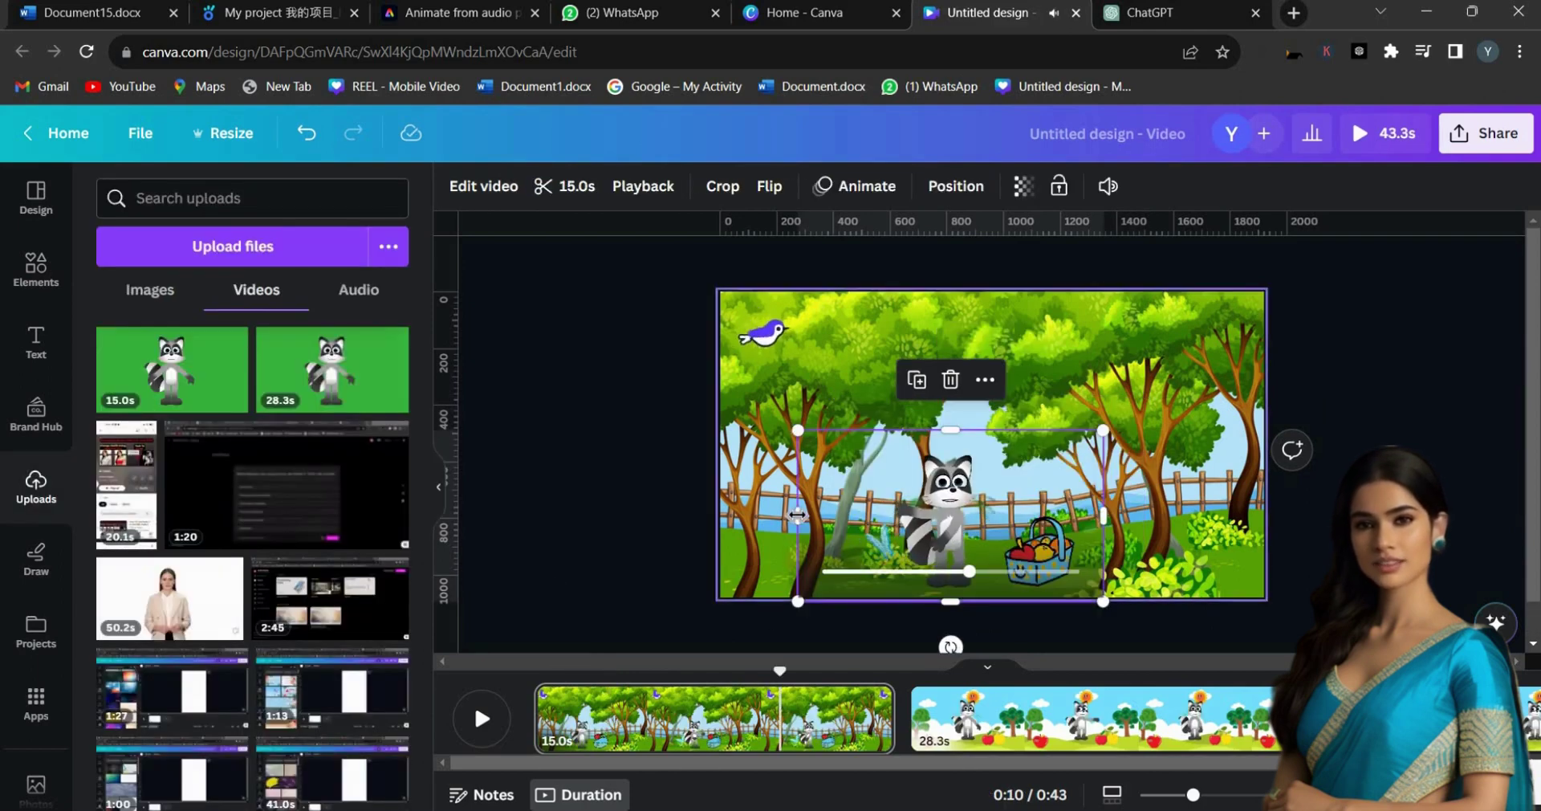
left_click_drag(797, 516, 1030, 521)
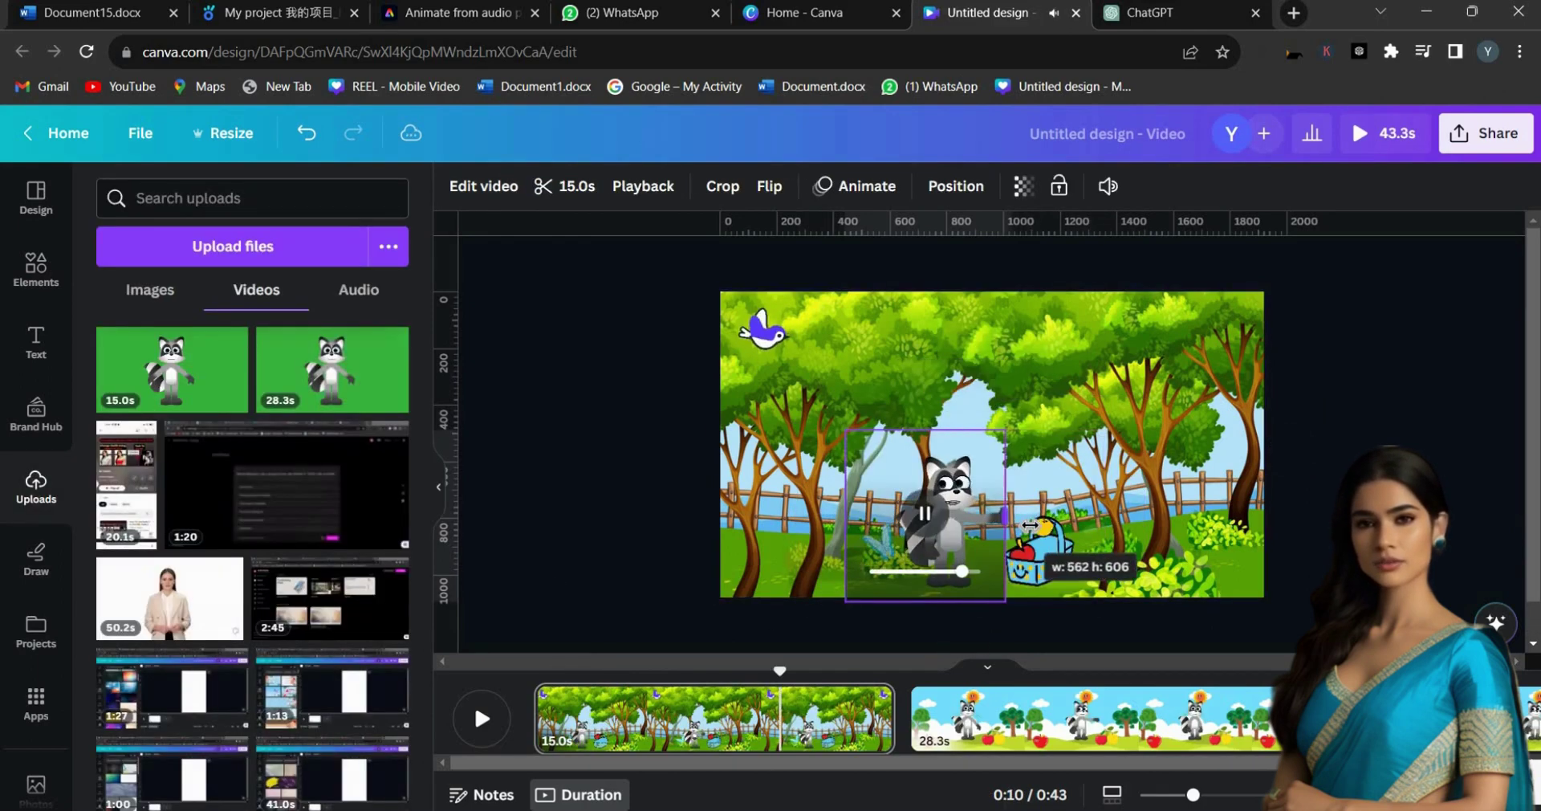
left_click_drag(1027, 525, 1024, 525)
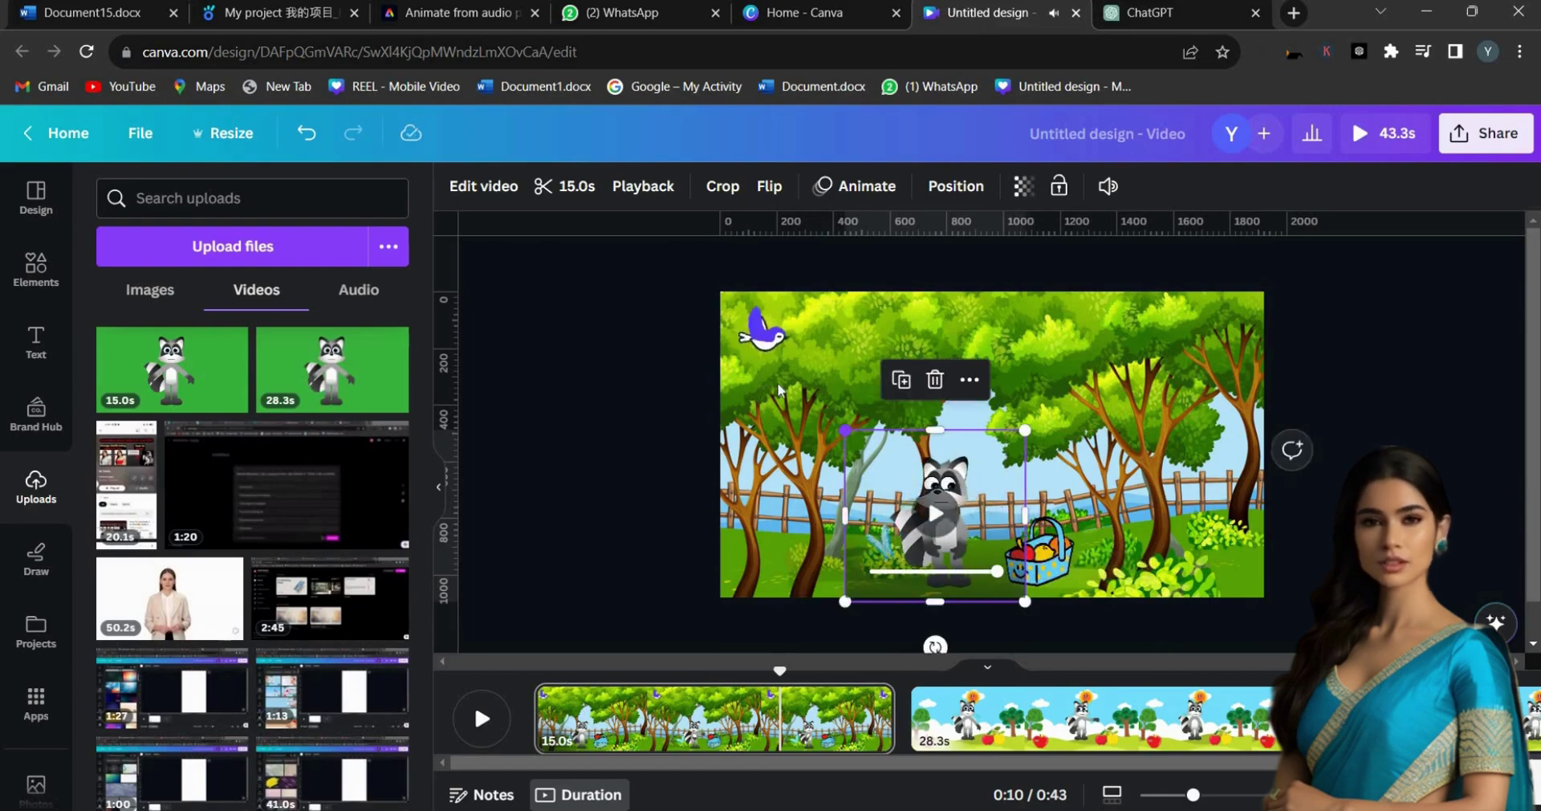
left_click_drag(842, 432, 772, 359)
left_click_drag(874, 430, 925, 441)
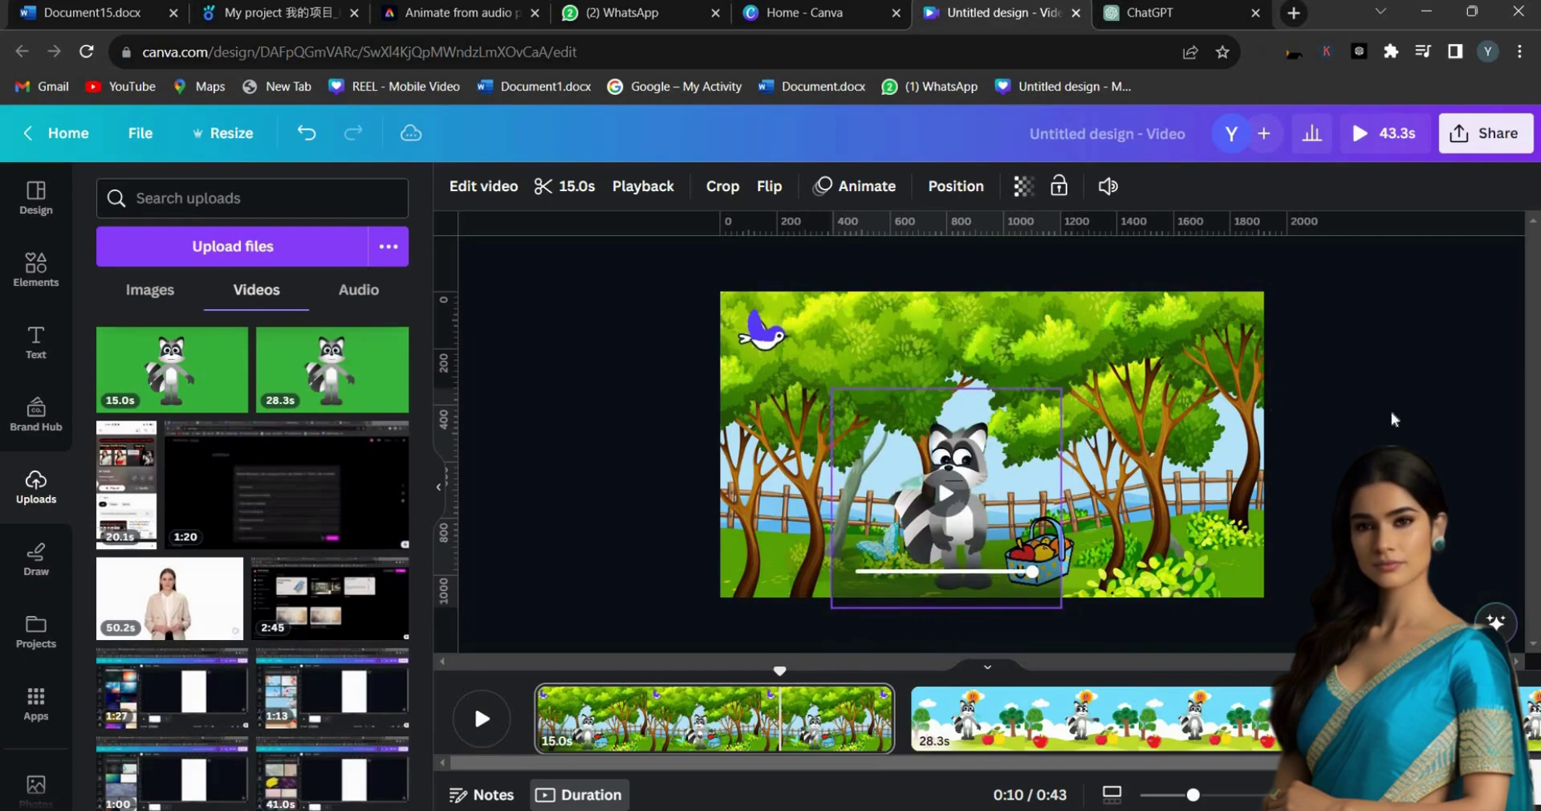
left_click(1177, 718)
- Split the field page in two, then replace page 3's red, green and yellow apples with a doctor figure near the right tree
right_click(1177, 718)
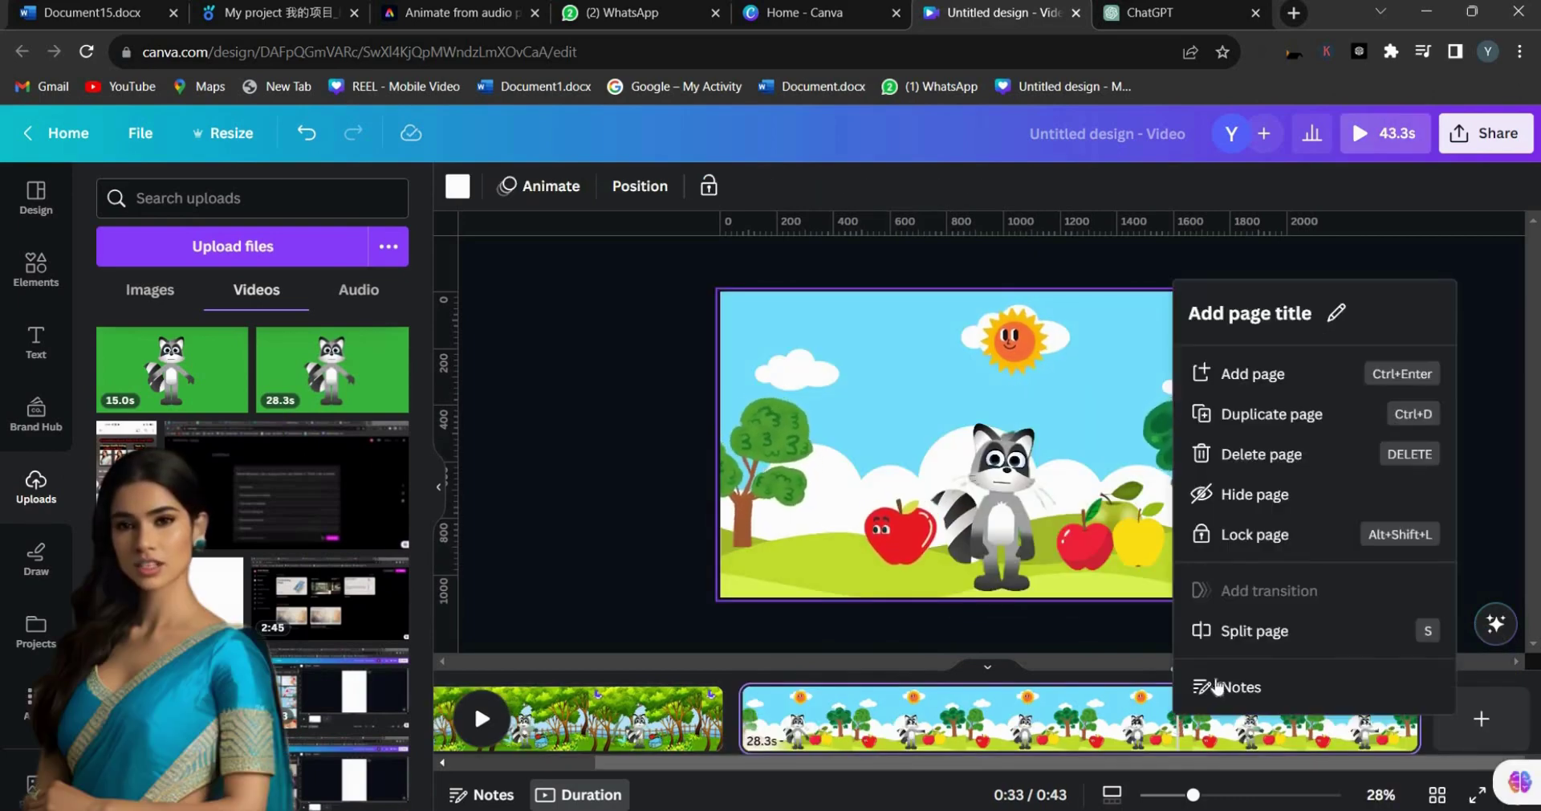
left_click(1229, 641)
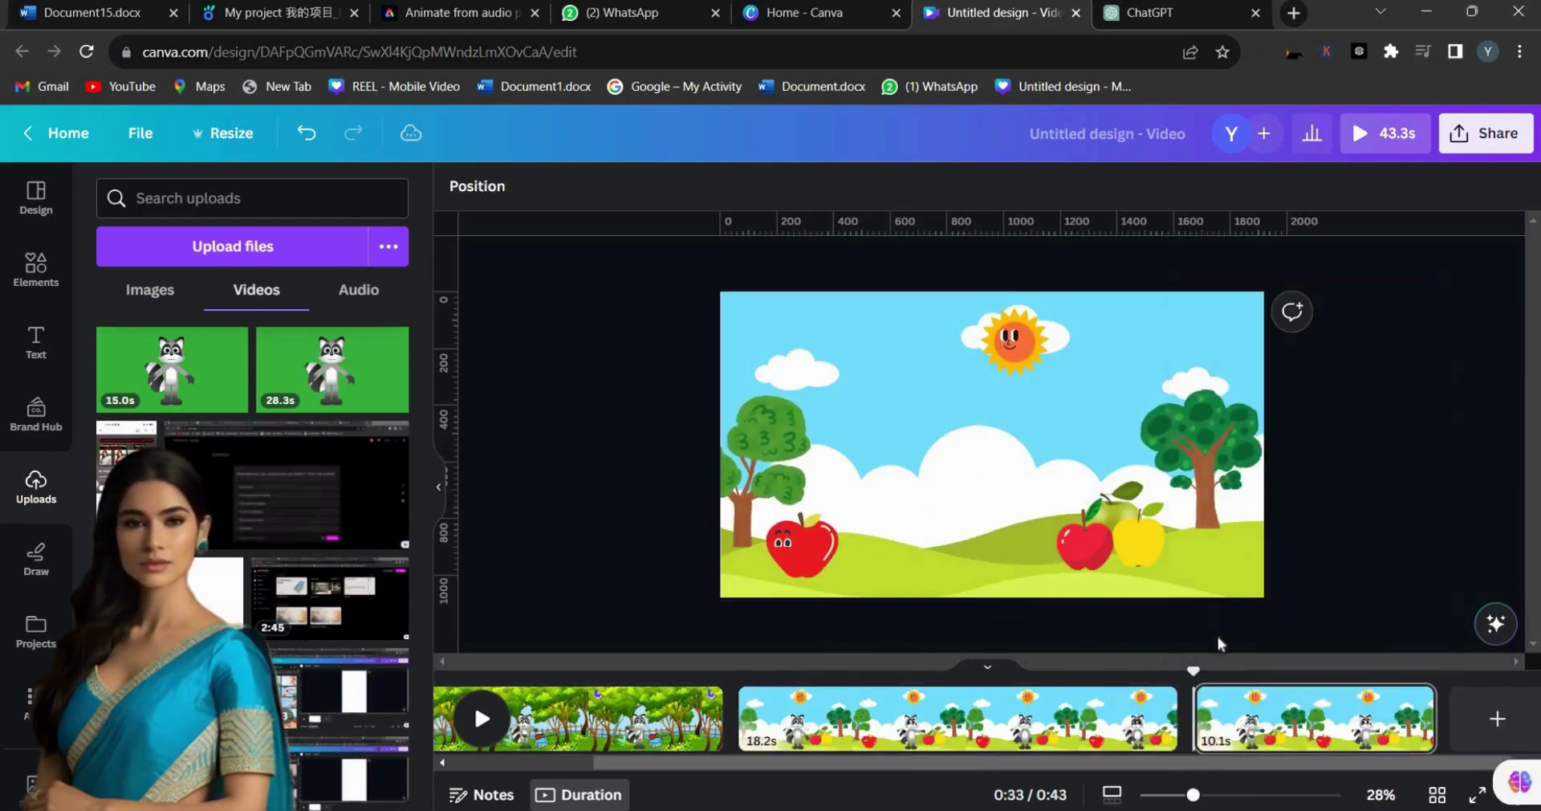
left_click(1084, 539)
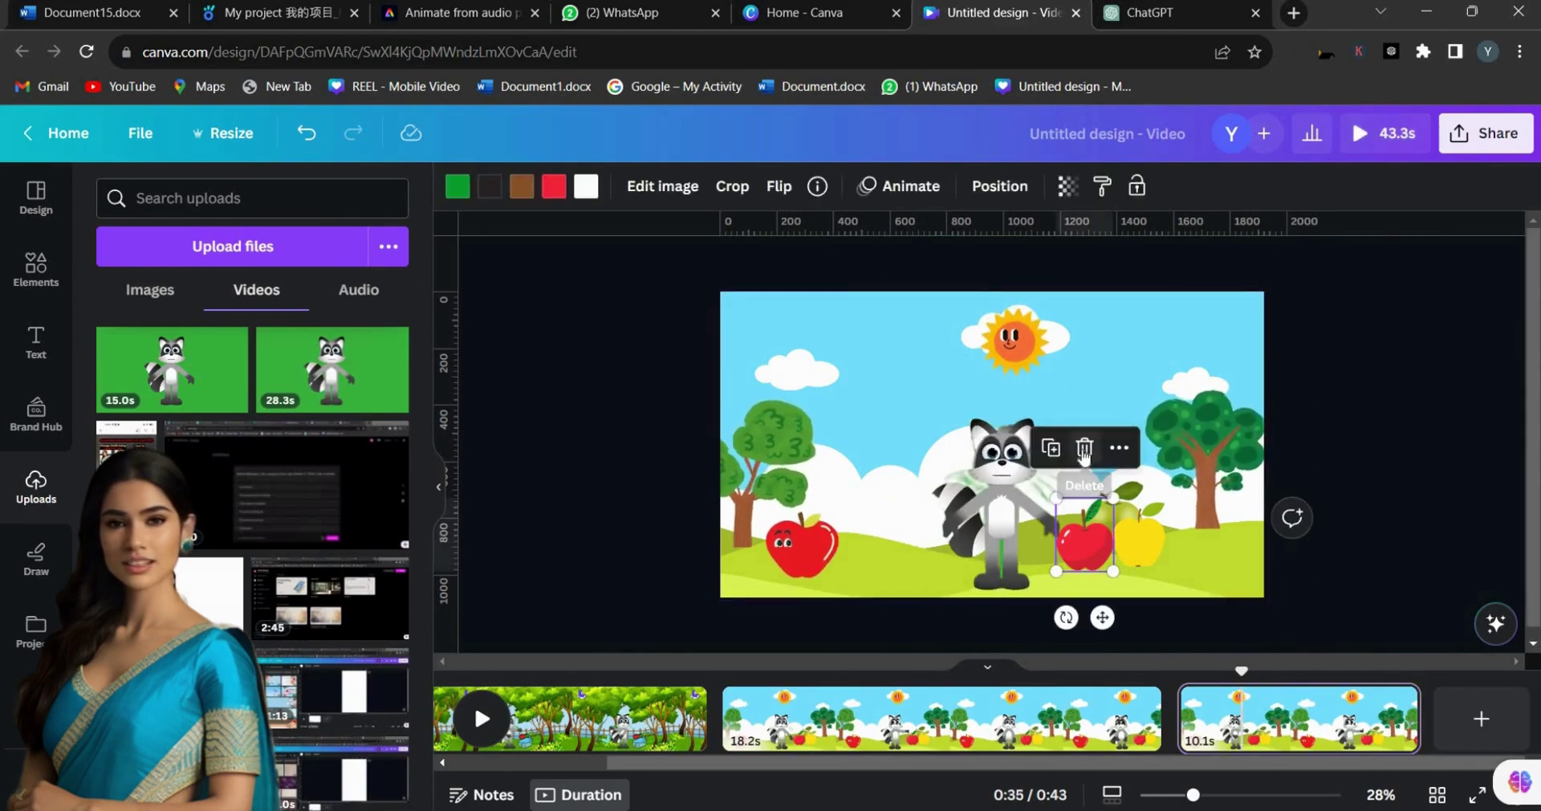
left_click(1113, 431)
left_click(1112, 510)
left_click(1113, 431)
left_click(1135, 526)
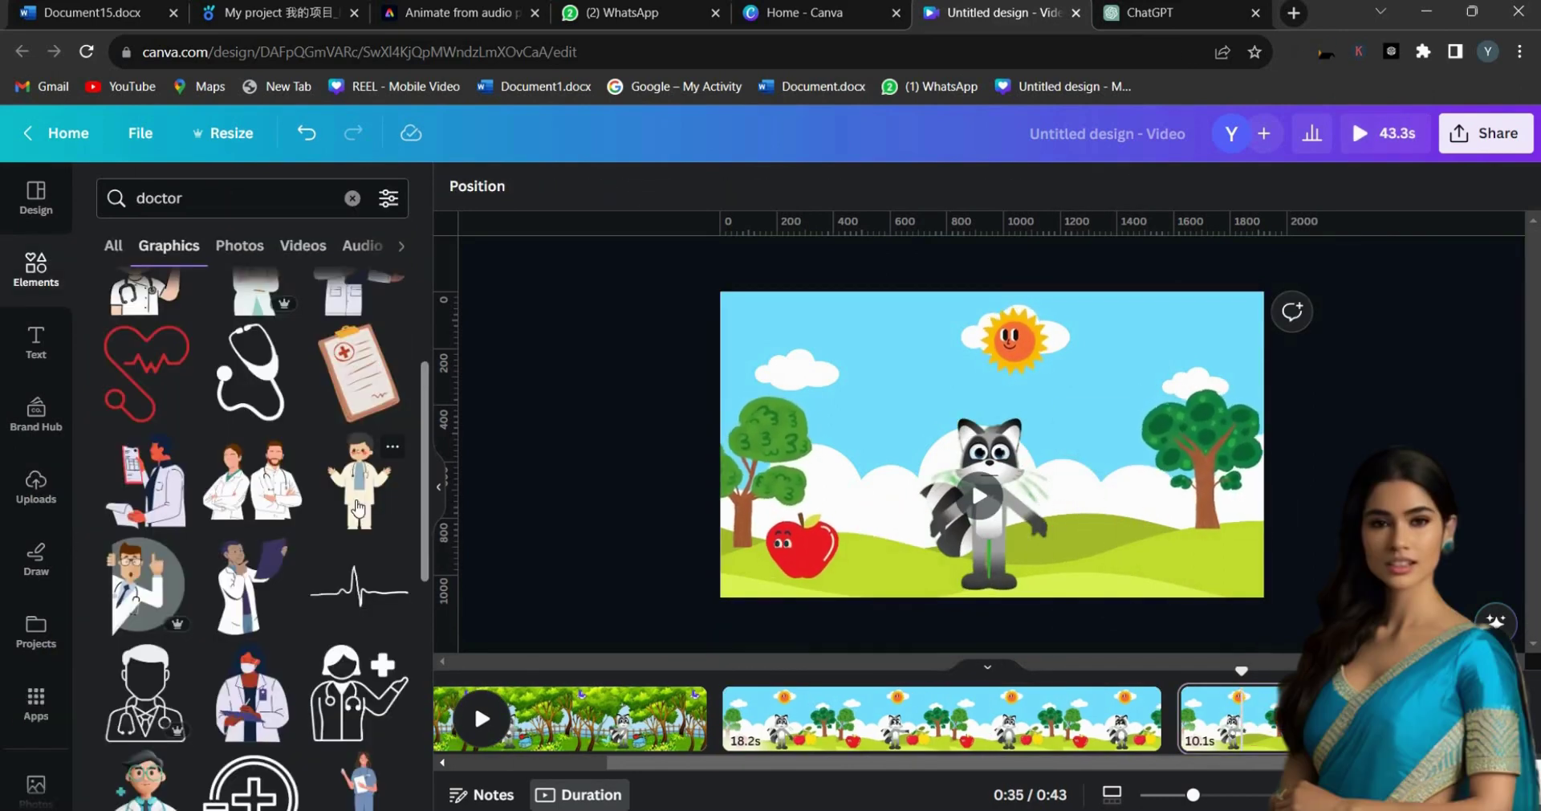
left_click(358, 507)
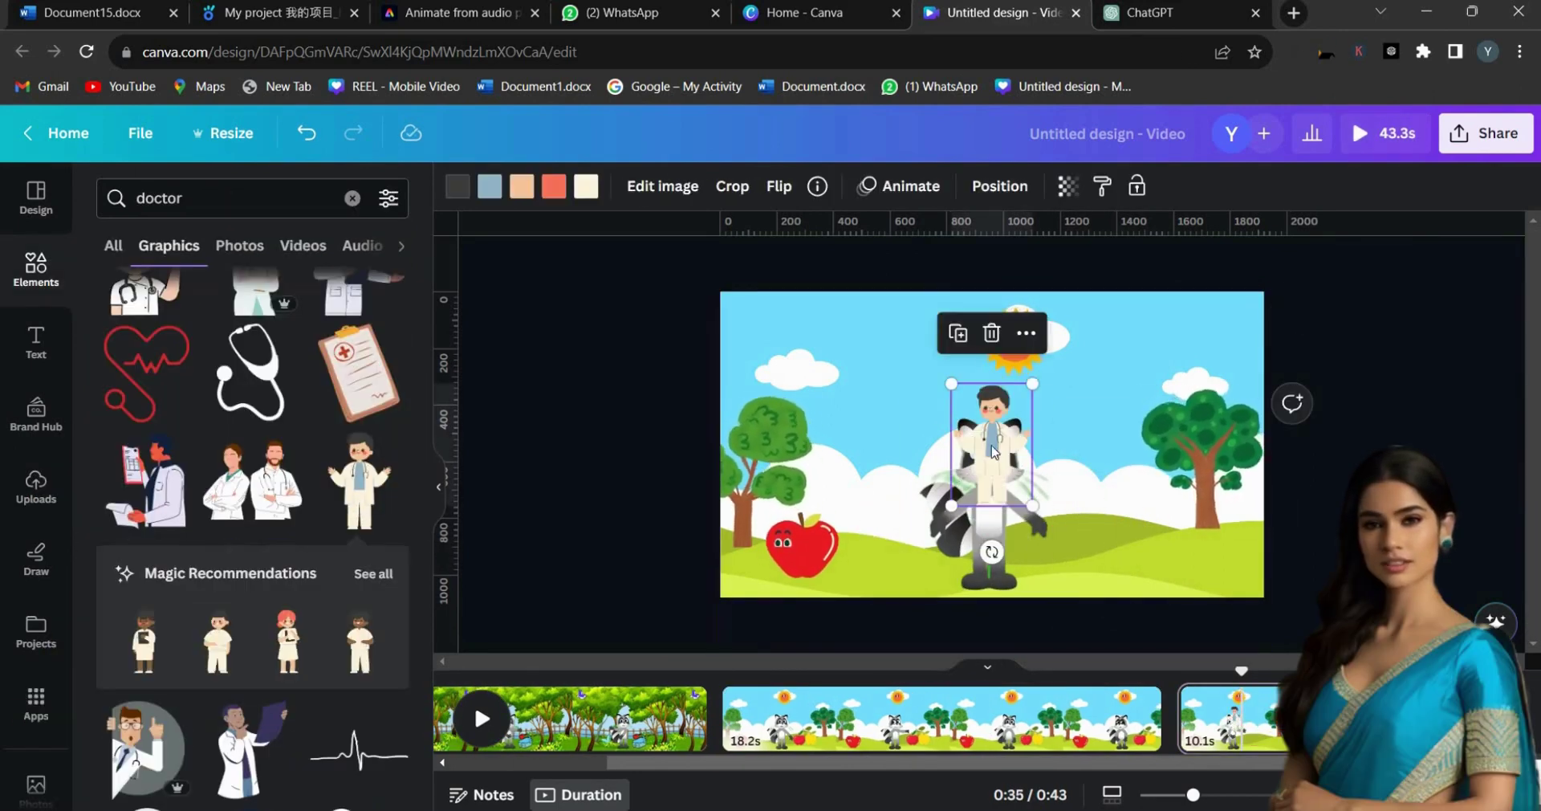
left_click_drag(987, 529, 1126, 537)
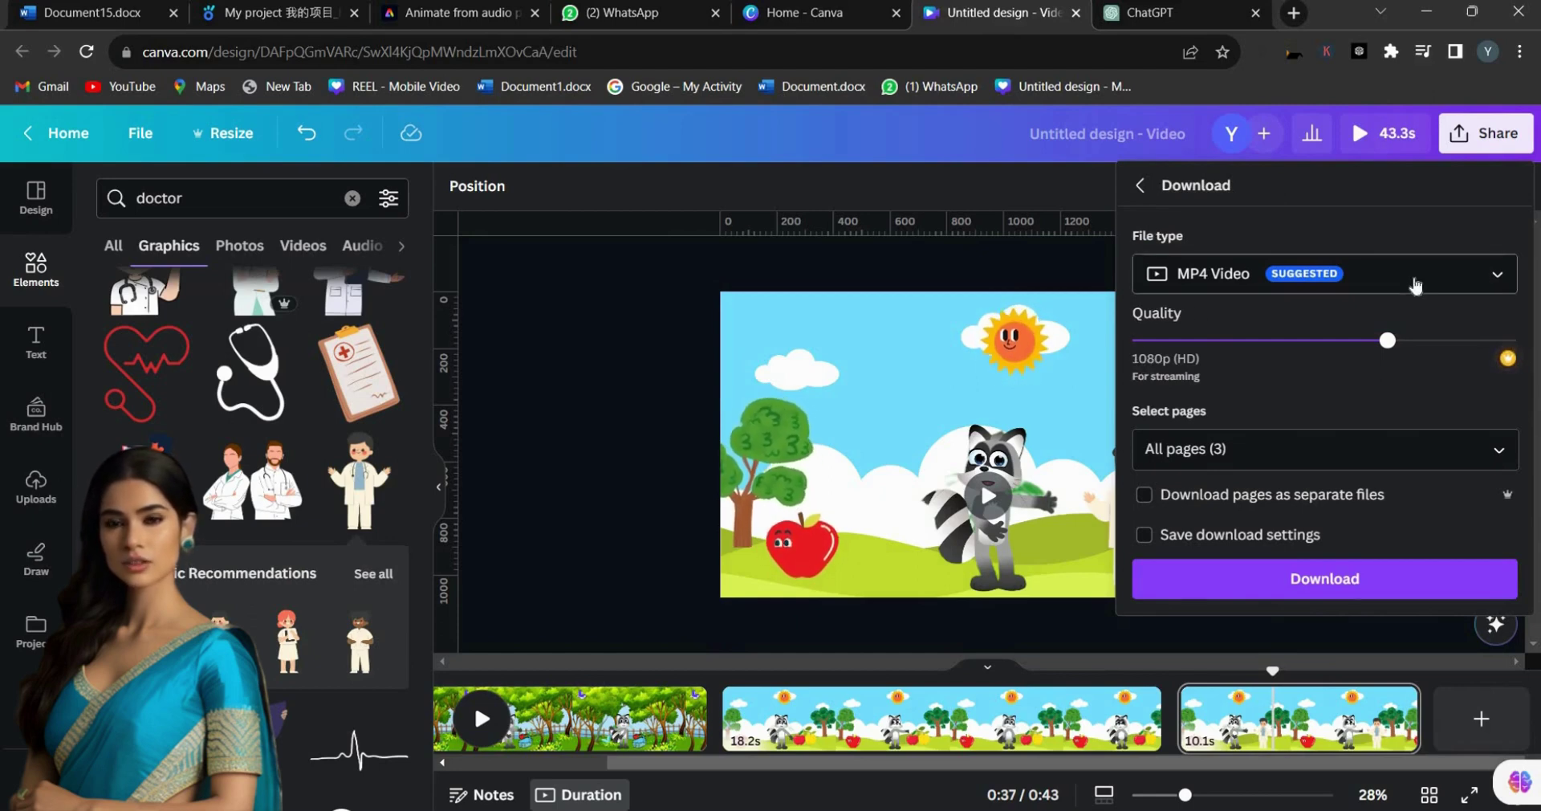
- Keep MP4 Video, 1080p and All pages in Download settings and download the video
left_click(1204, 273)
left_click(1204, 624)
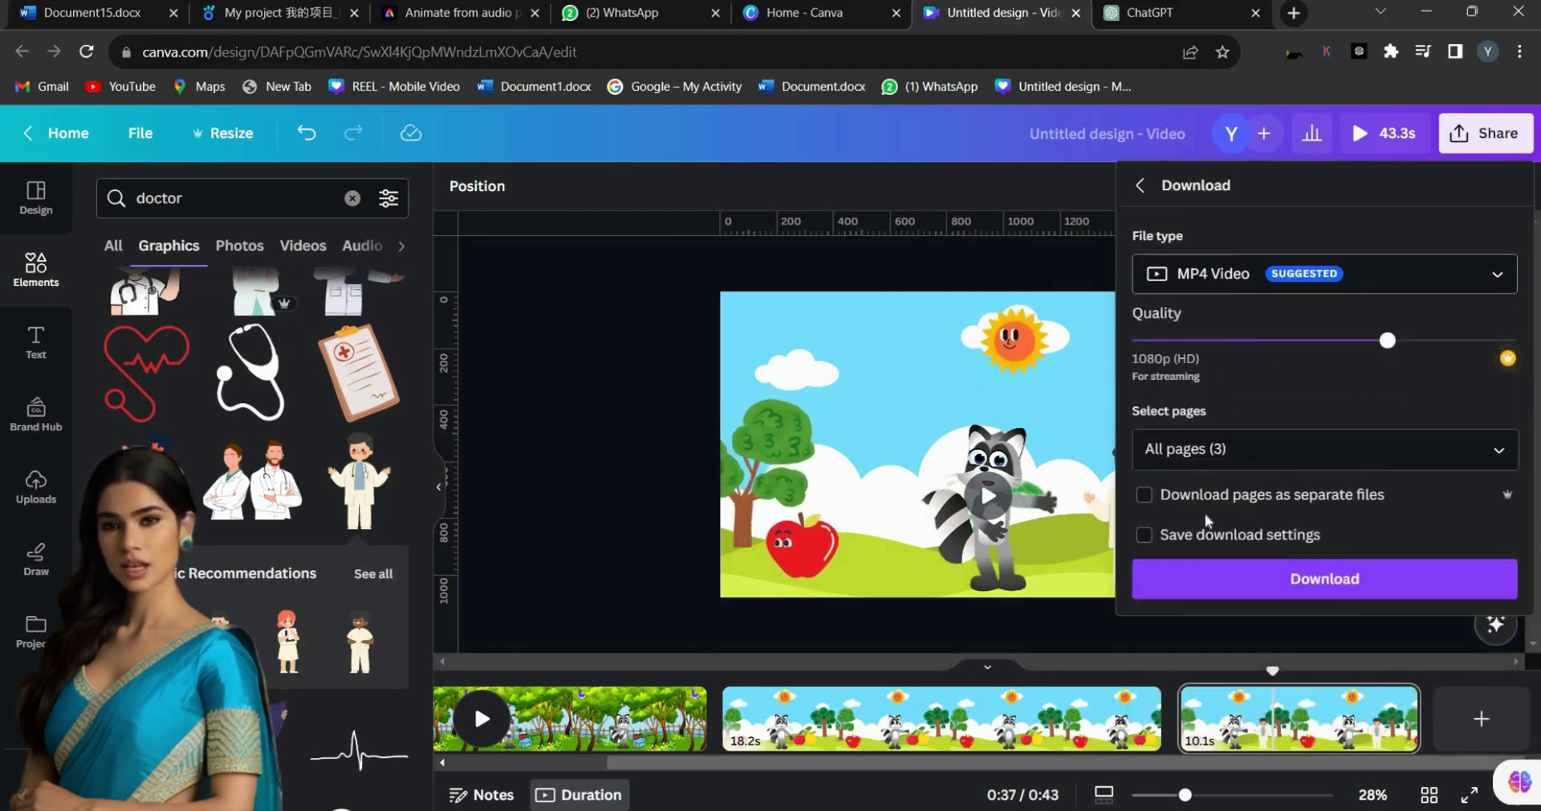
left_click(1317, 575)
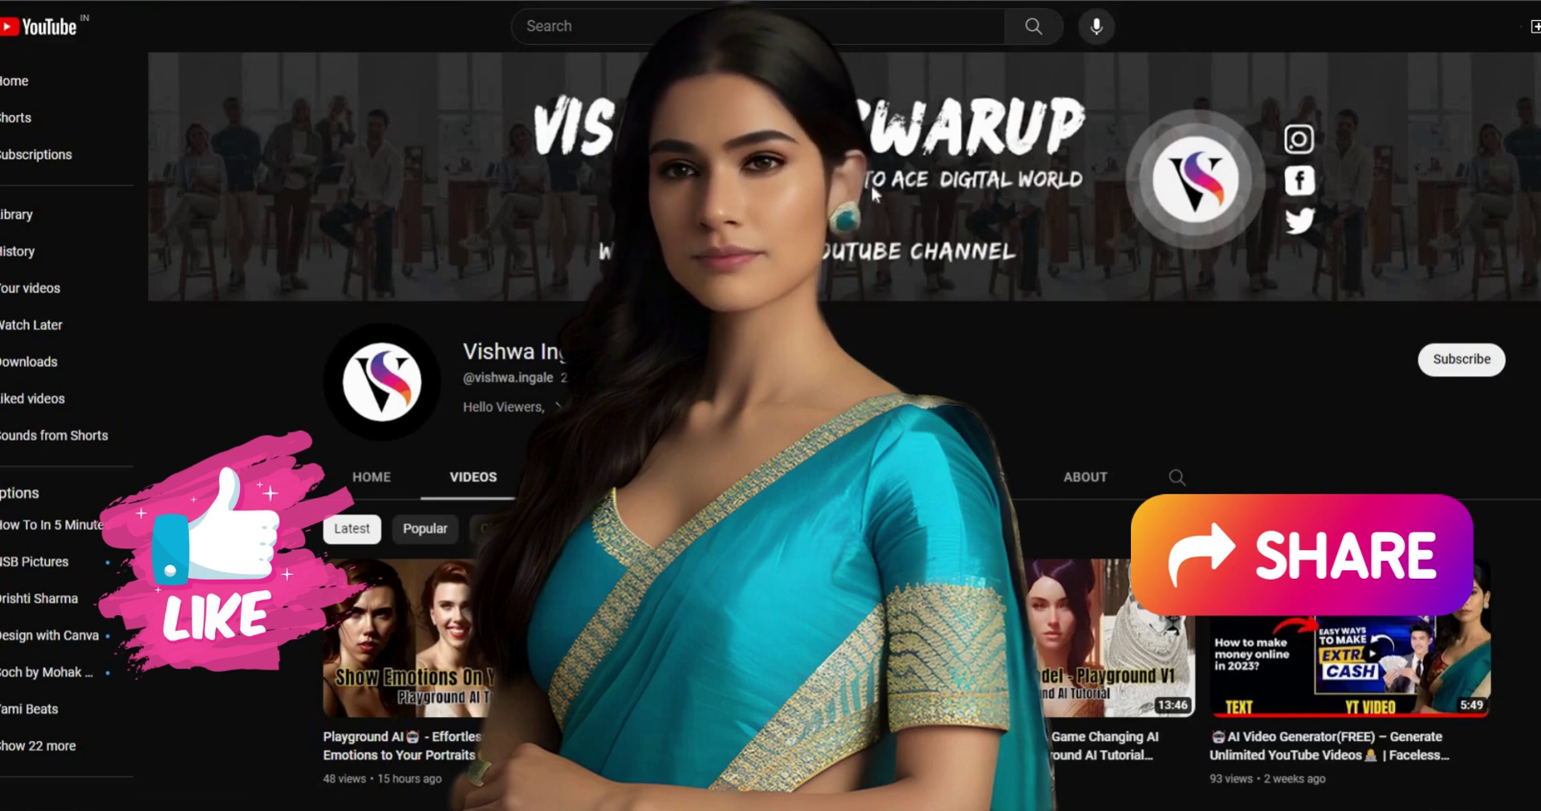
- Subscribe to the YouTube channel and scroll down through its list of AI tutorial videos
left_click(1459, 367)
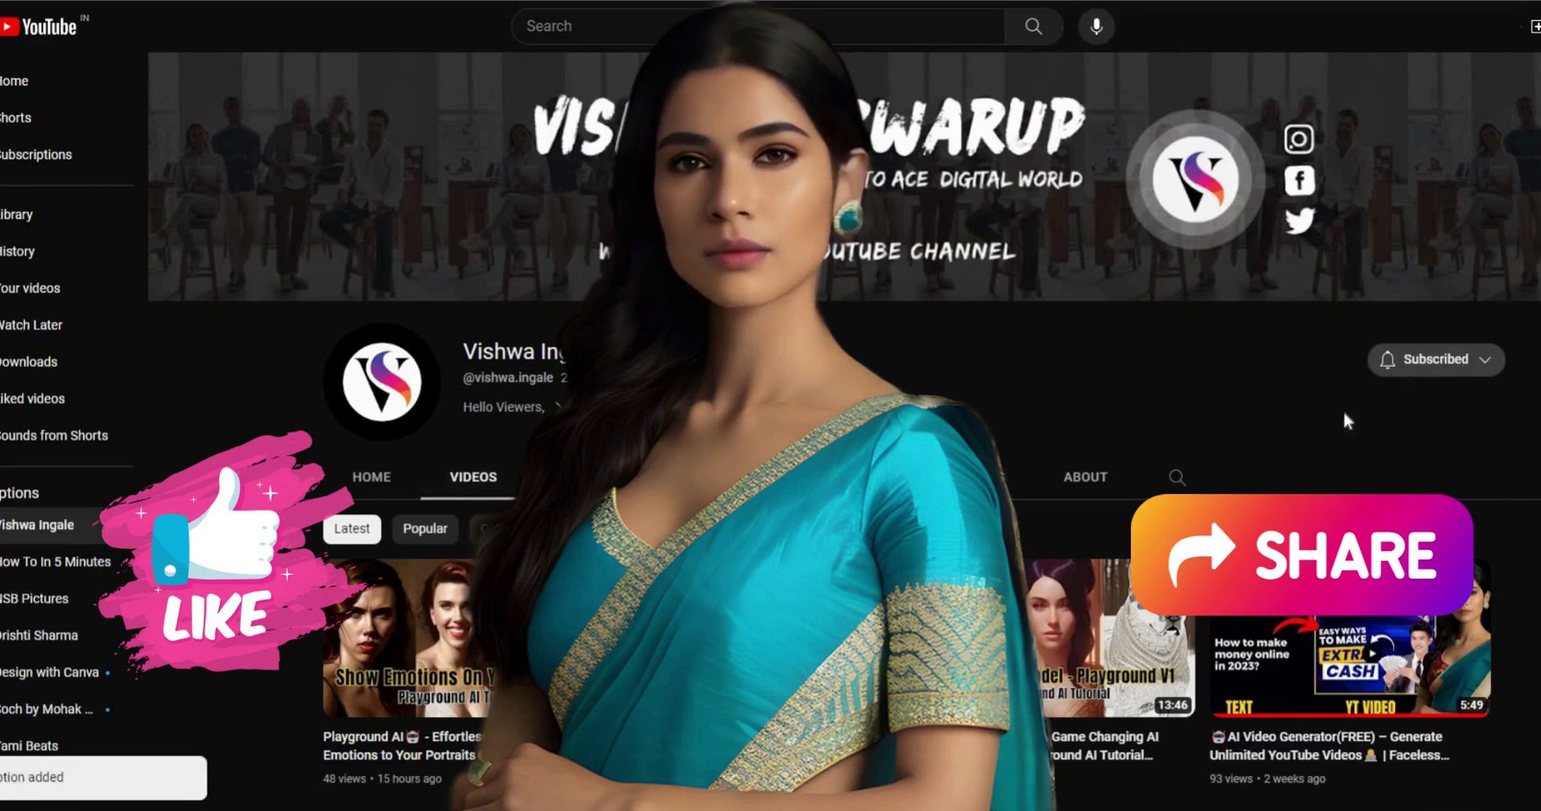
scroll(1348, 419, "down", 10)
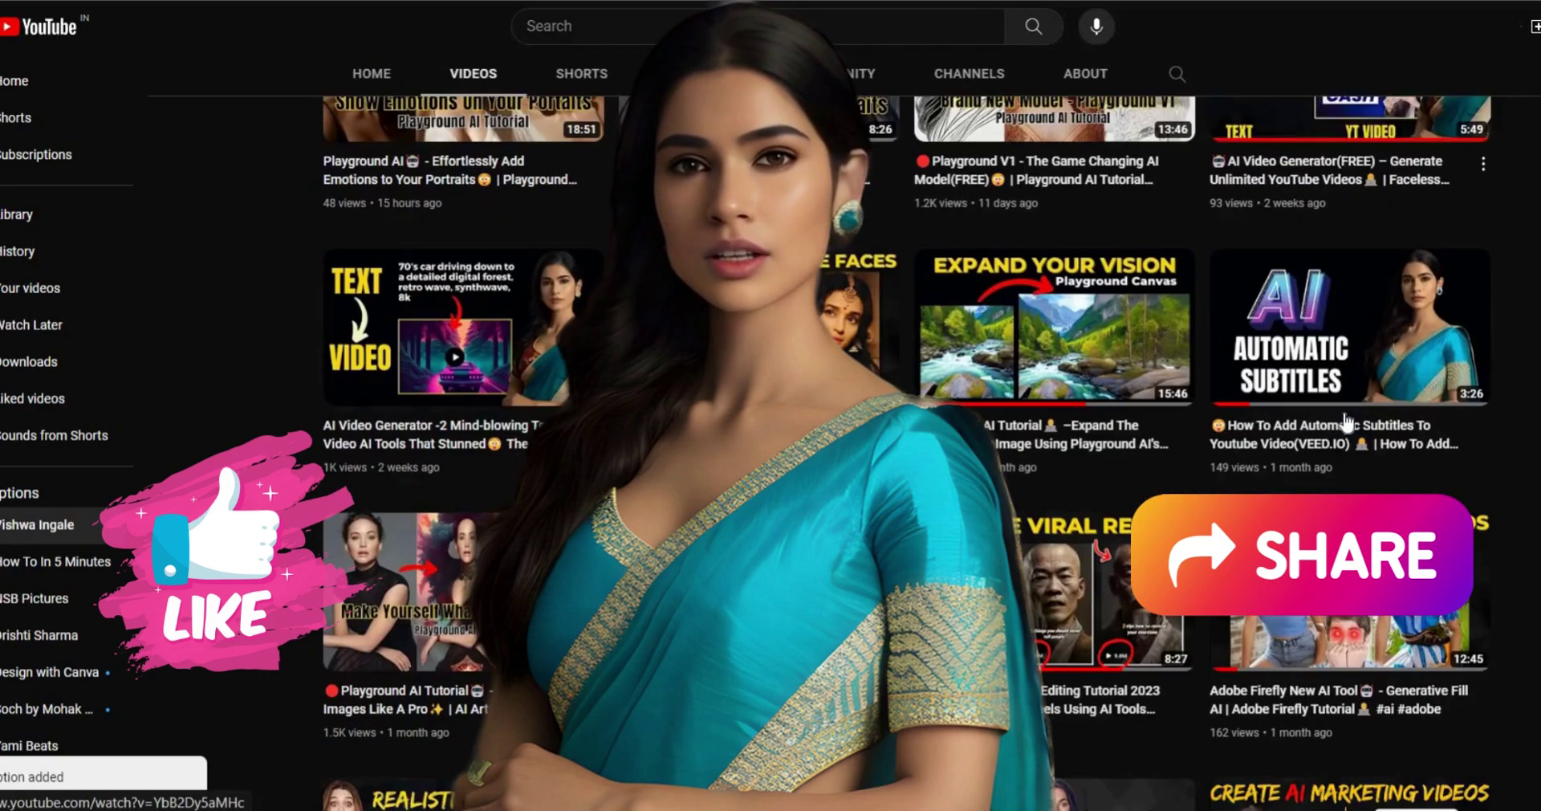
scroll(1346, 421, "down", 9)
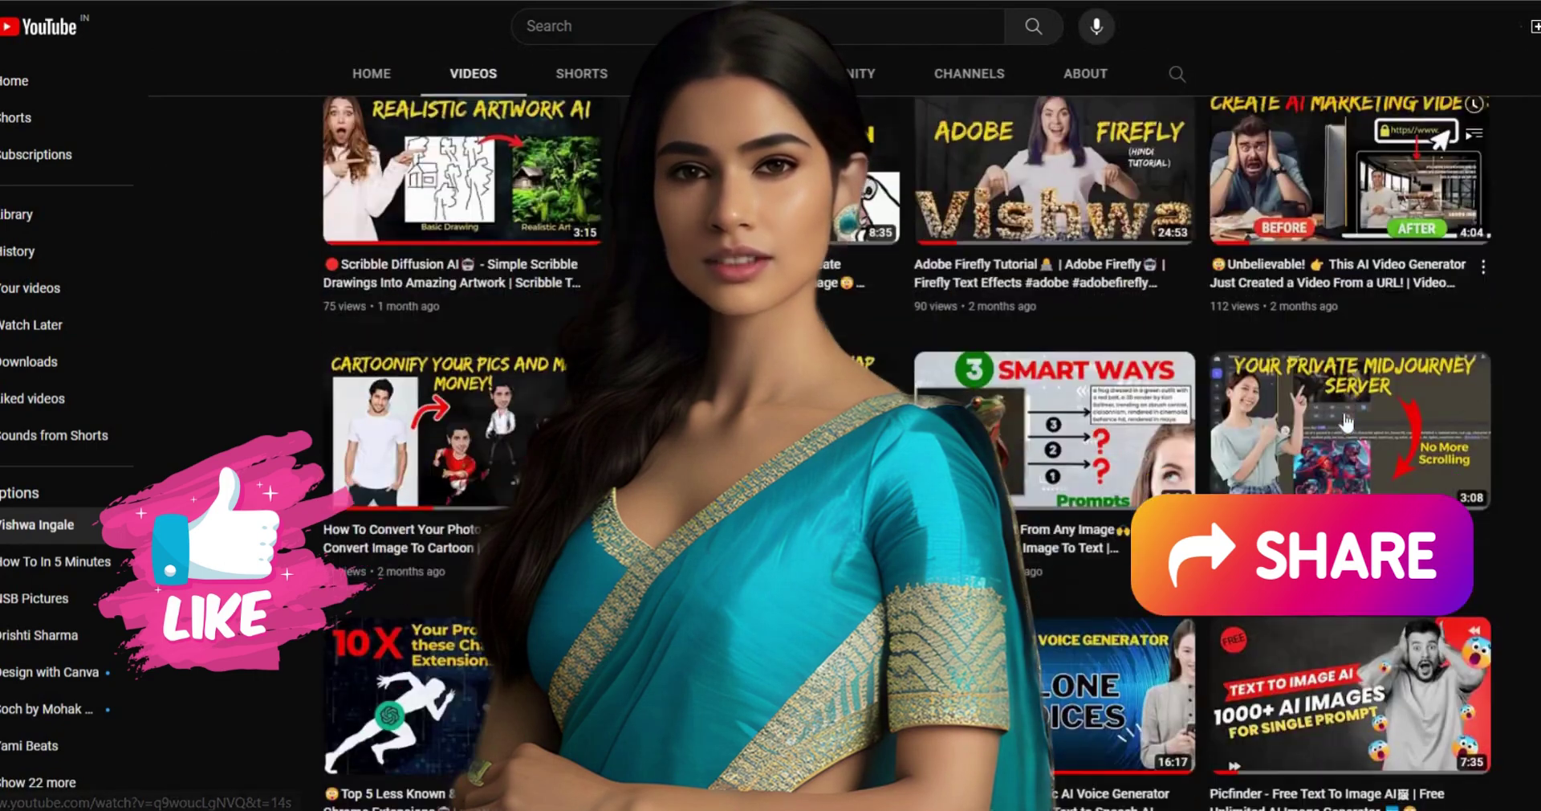
scroll(1348, 419, "down", 8)
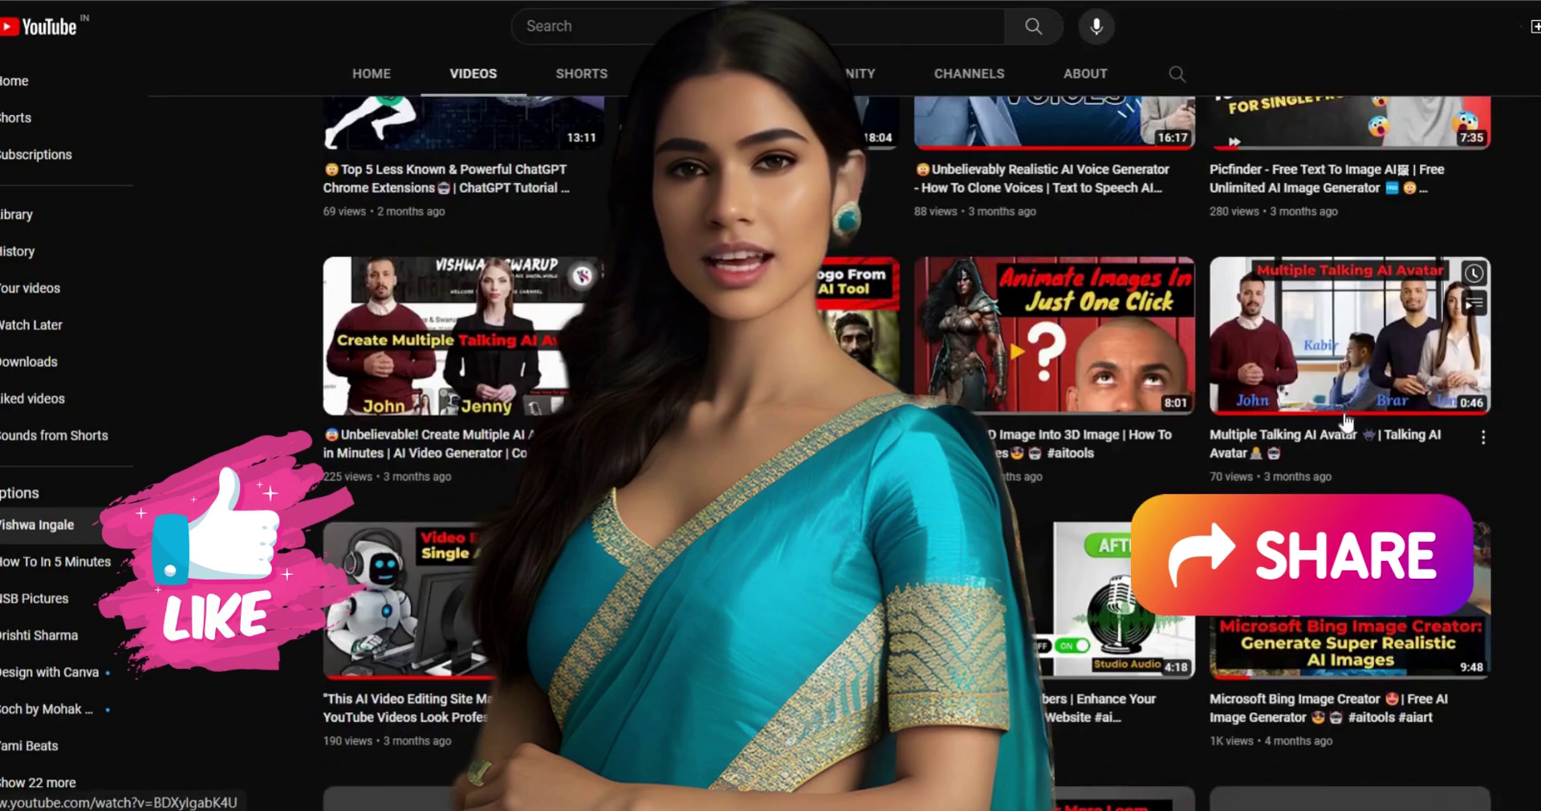